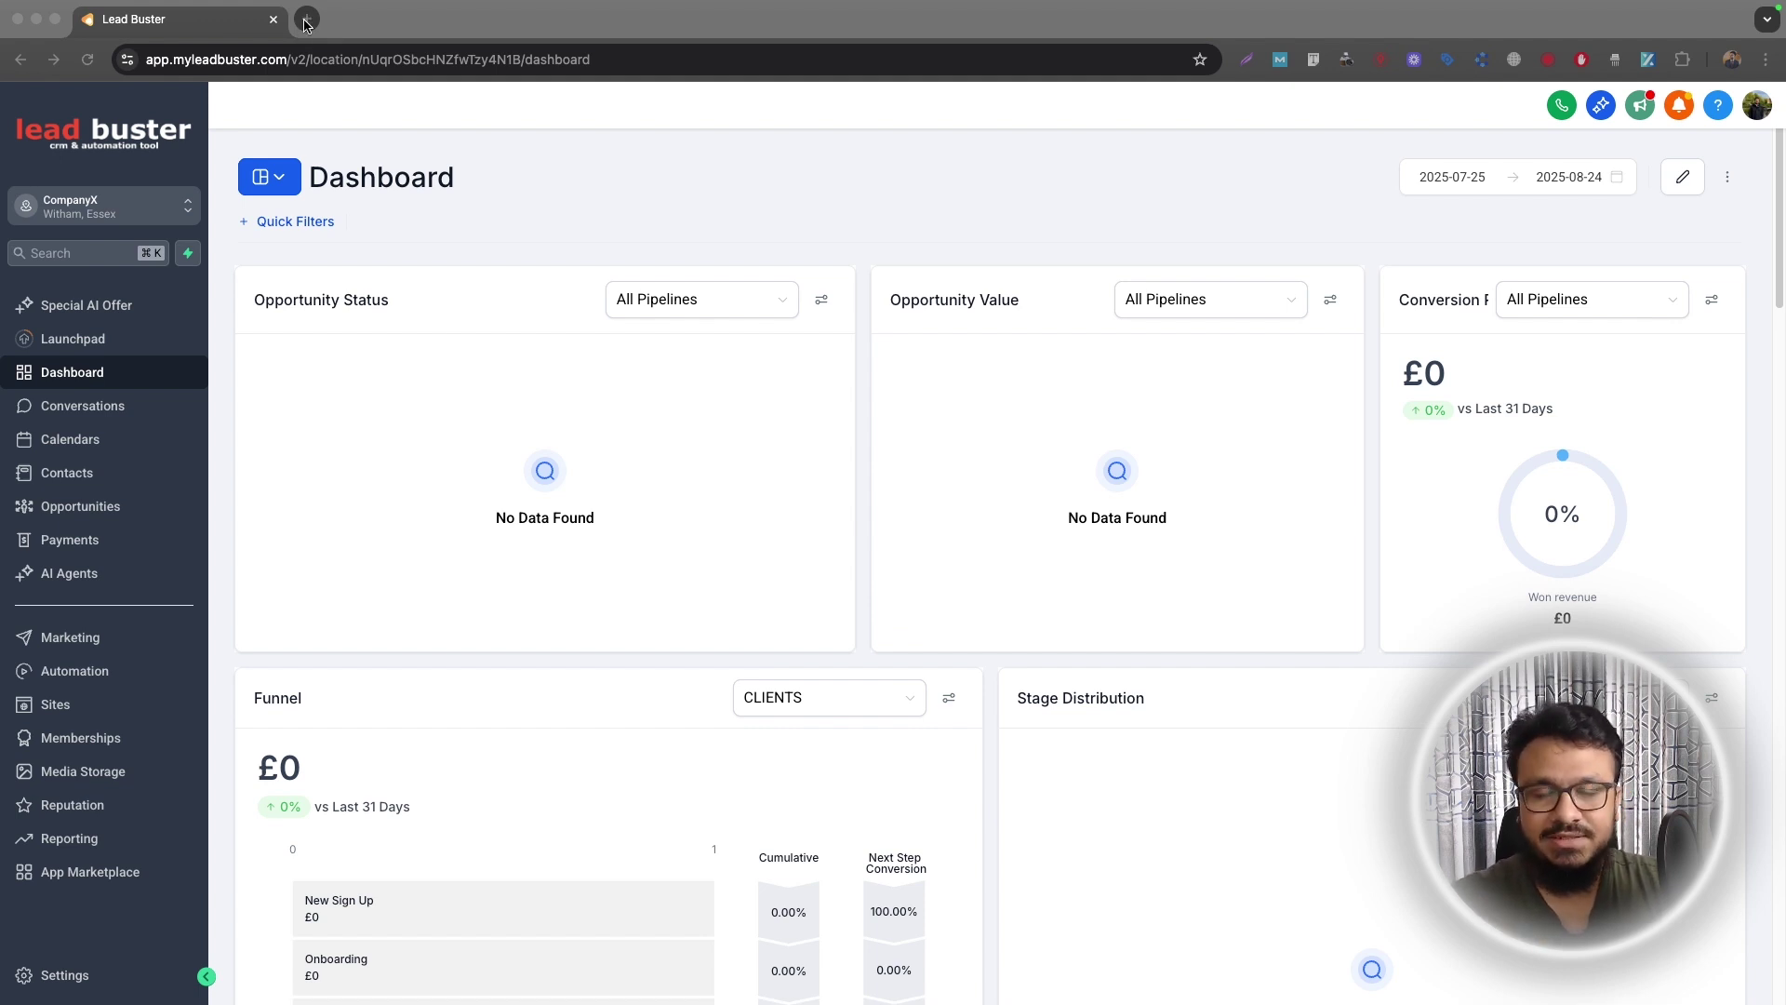
- Search Google for 'excel file to csv converter free online' and open the FreeConvert result
{"action": "left_click", "coordinate": [307, 21]}
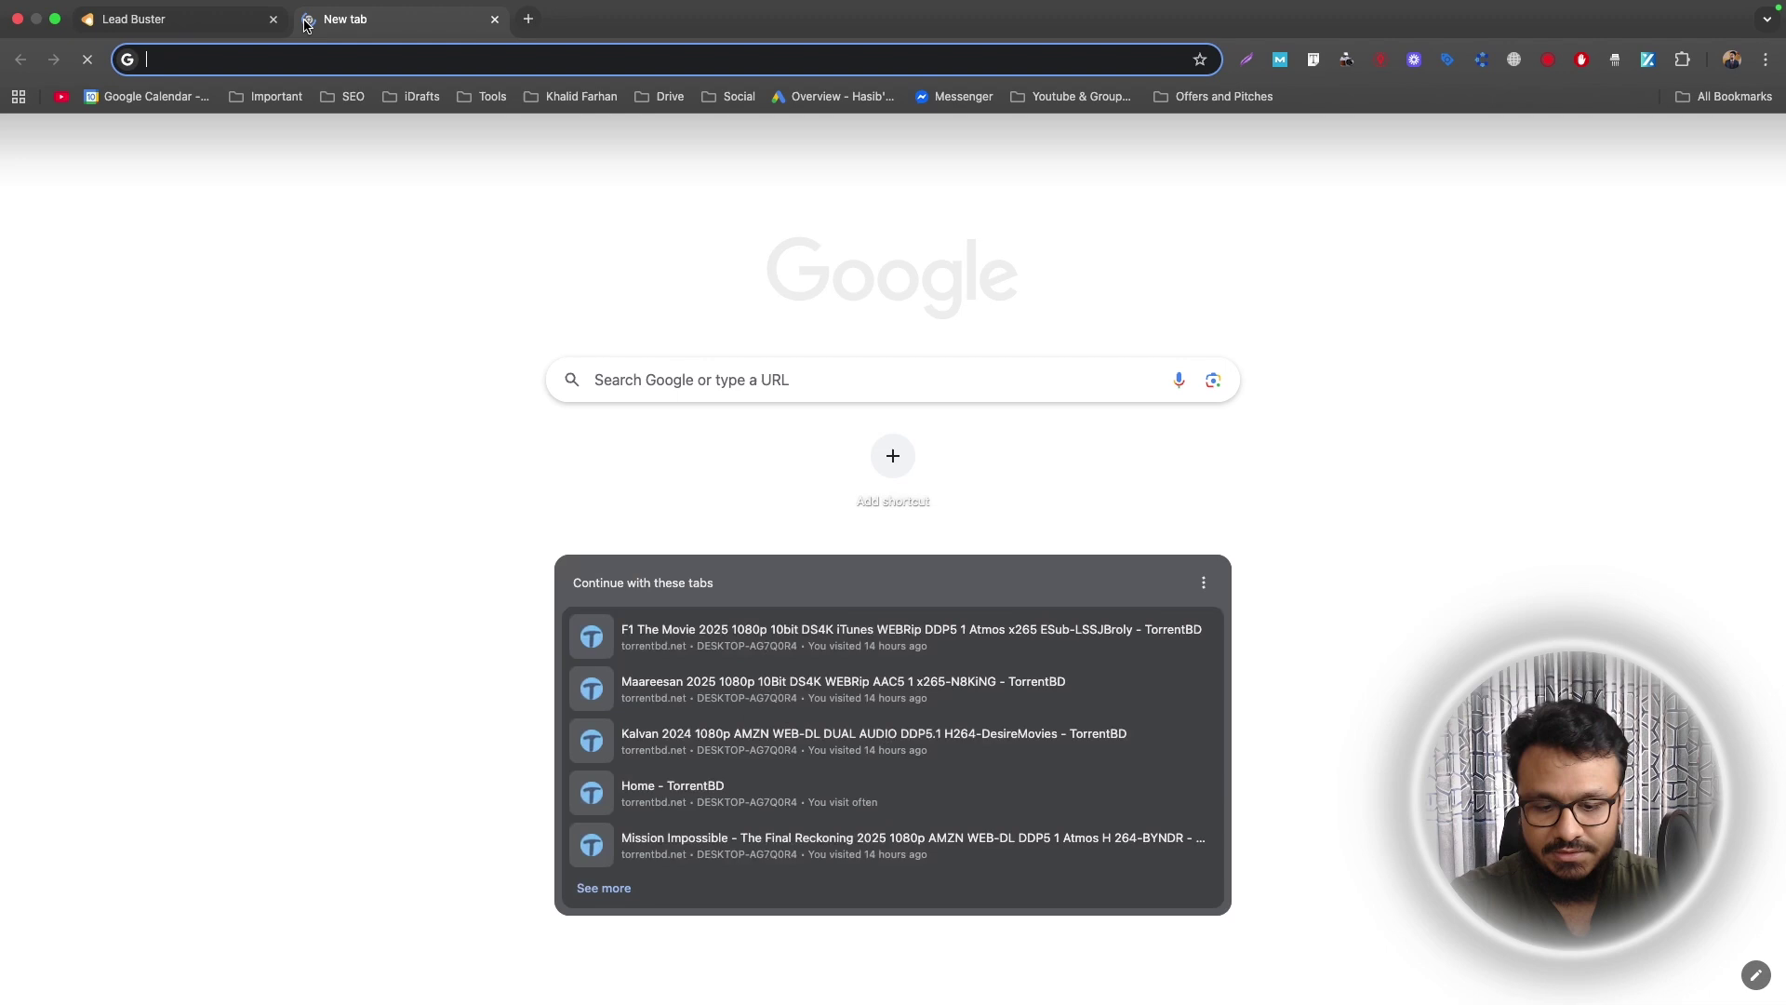
{"action": "type", "text": "excel file t"}
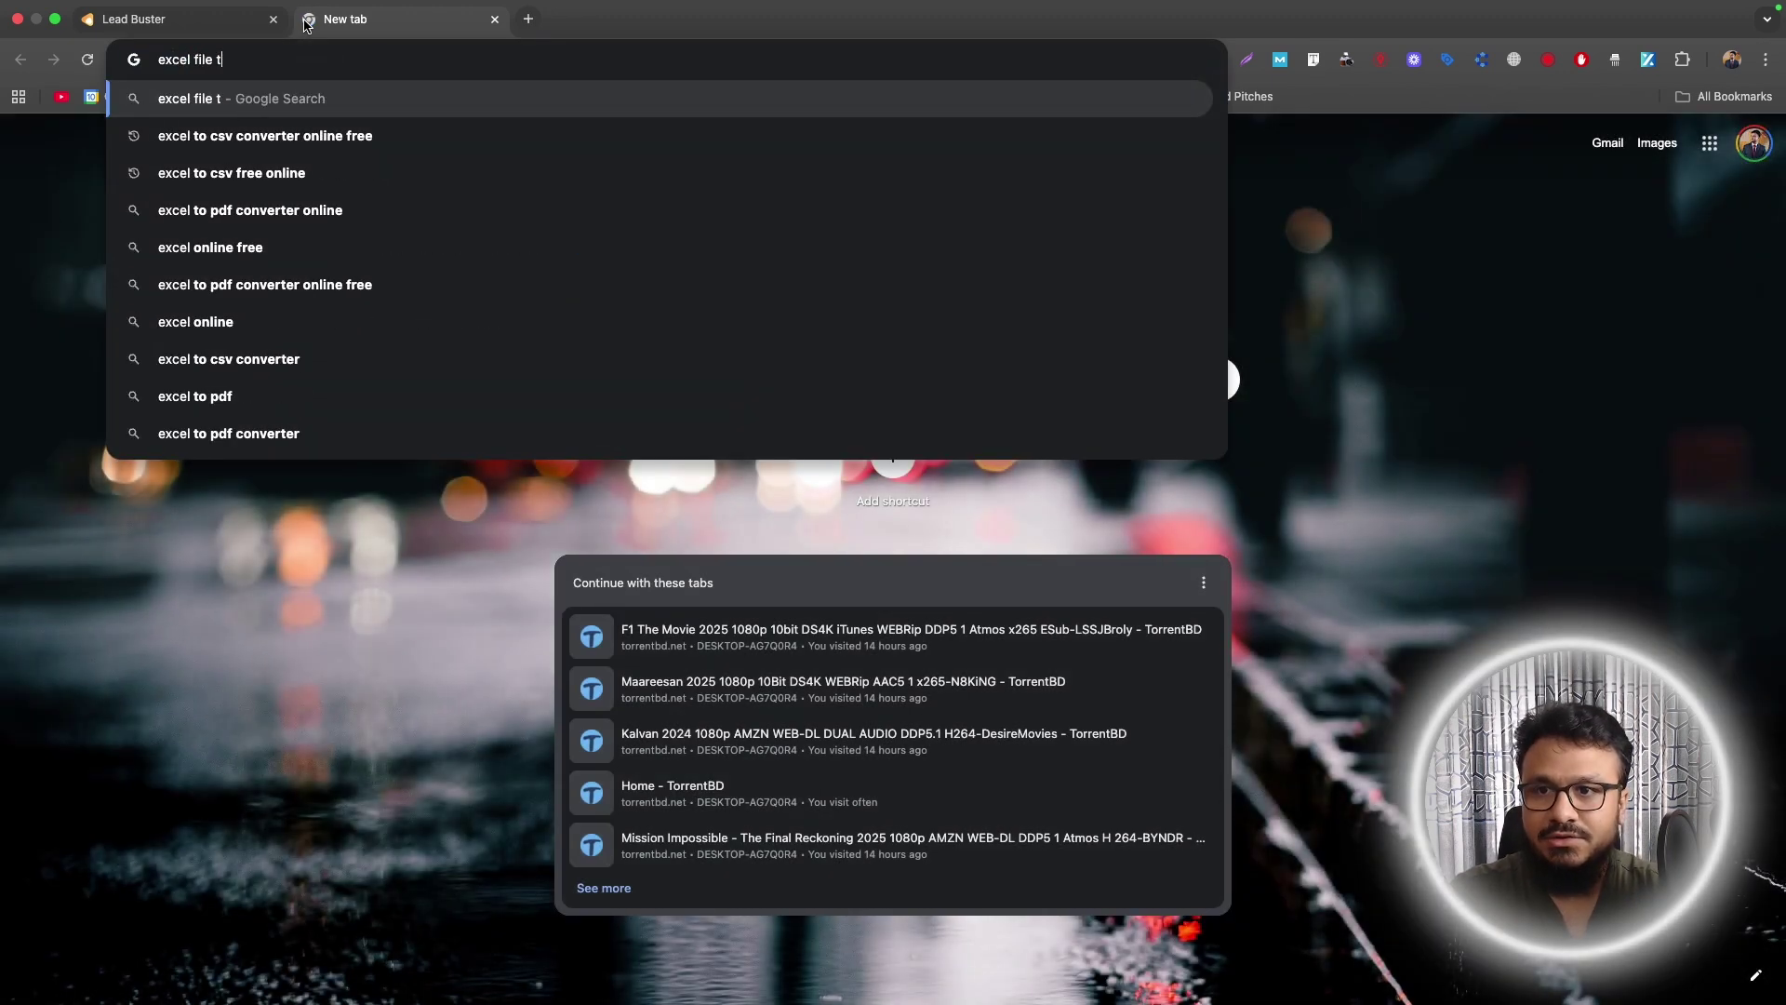
{"action": "type", "text": "o csv converter free online"}
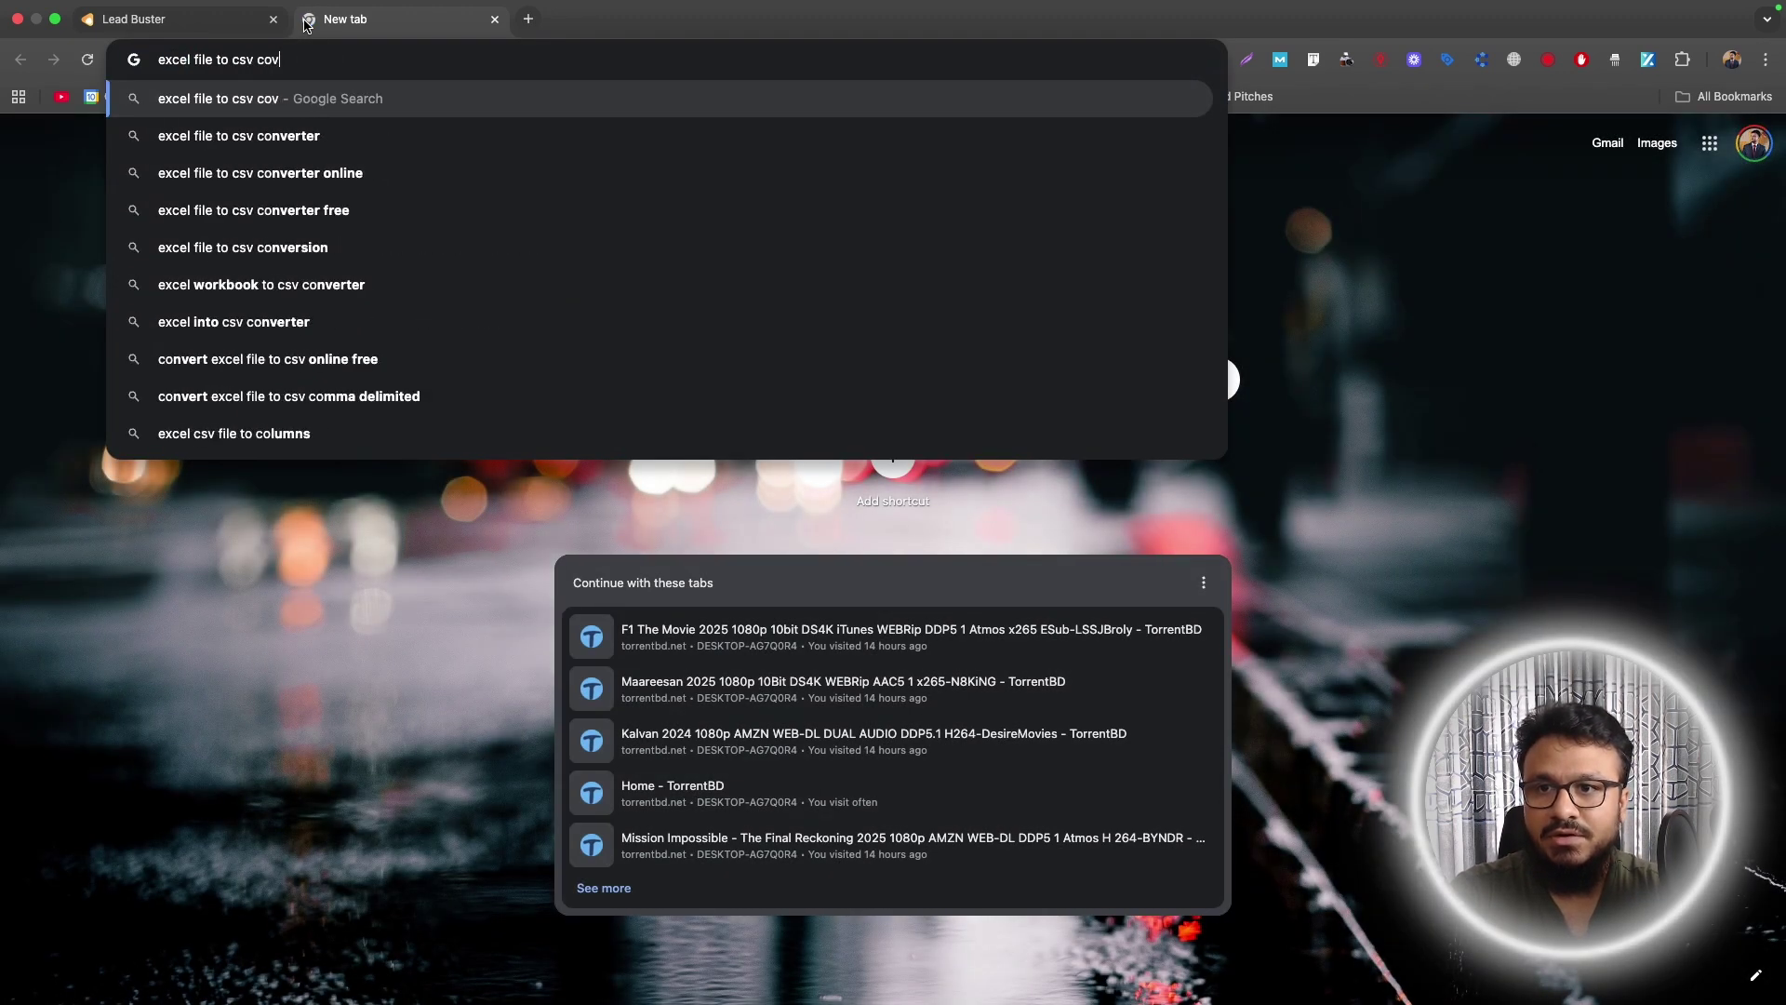
{"action": "key", "text": "Return"}
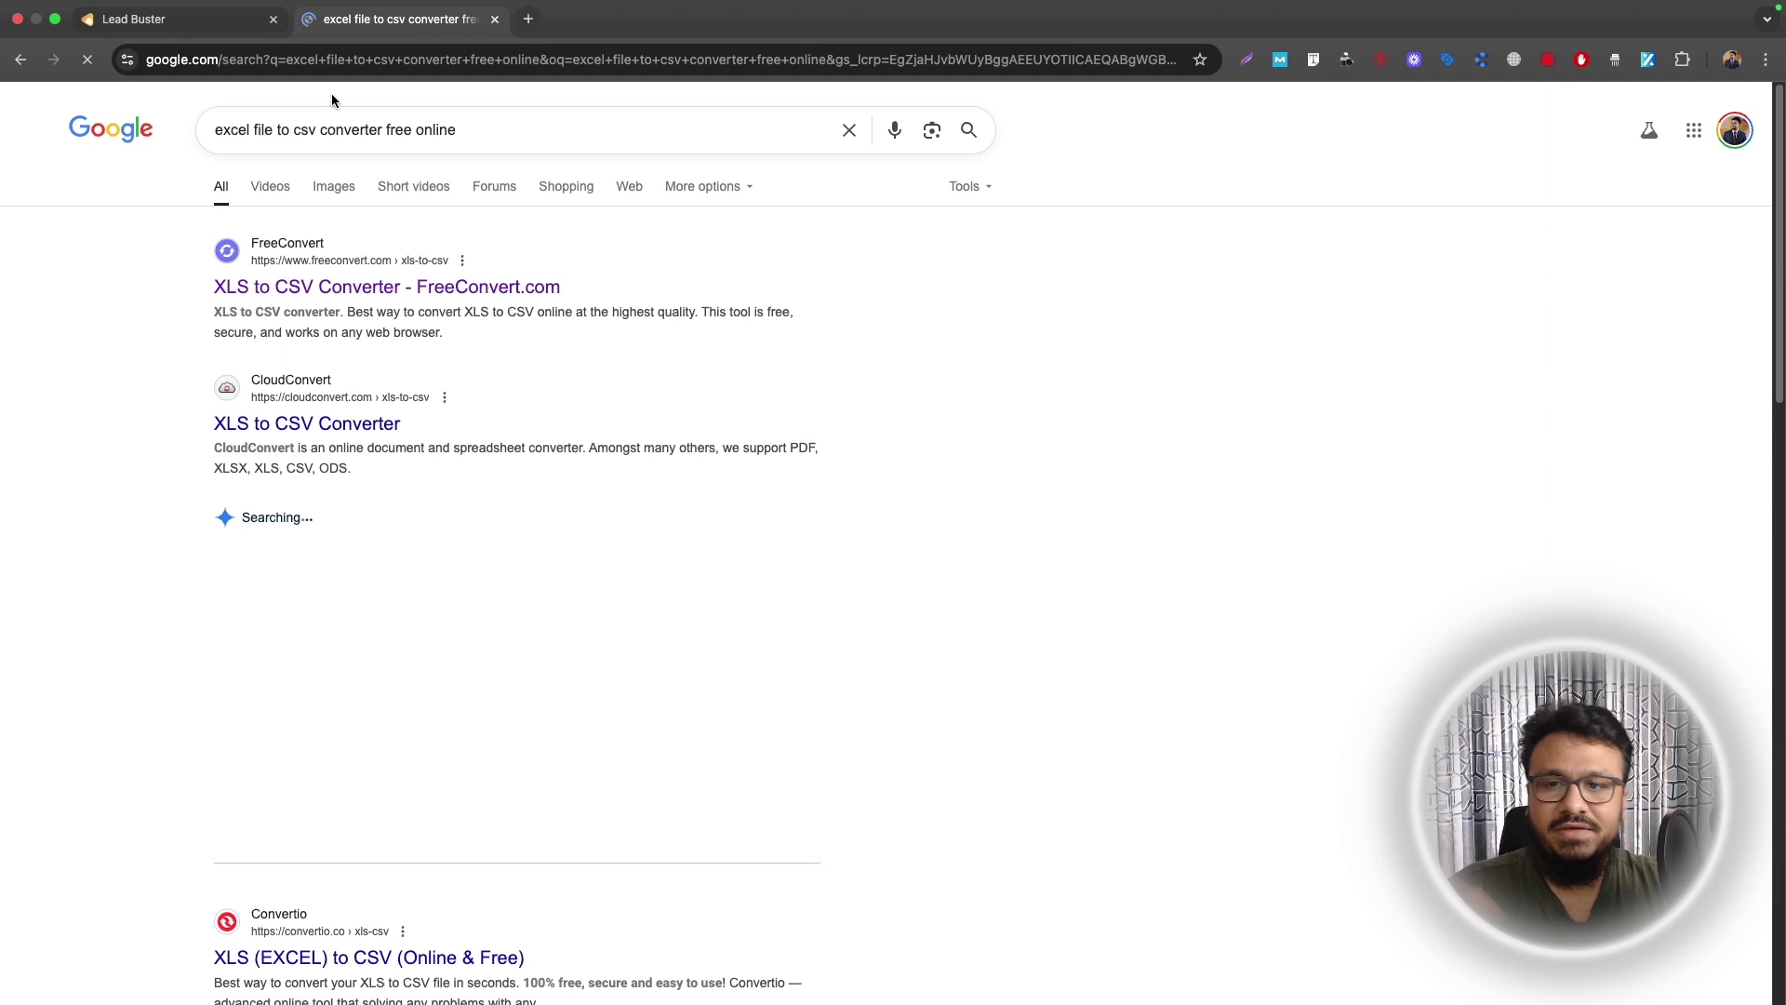
{"action": "left_click", "coordinate": [352, 288]}
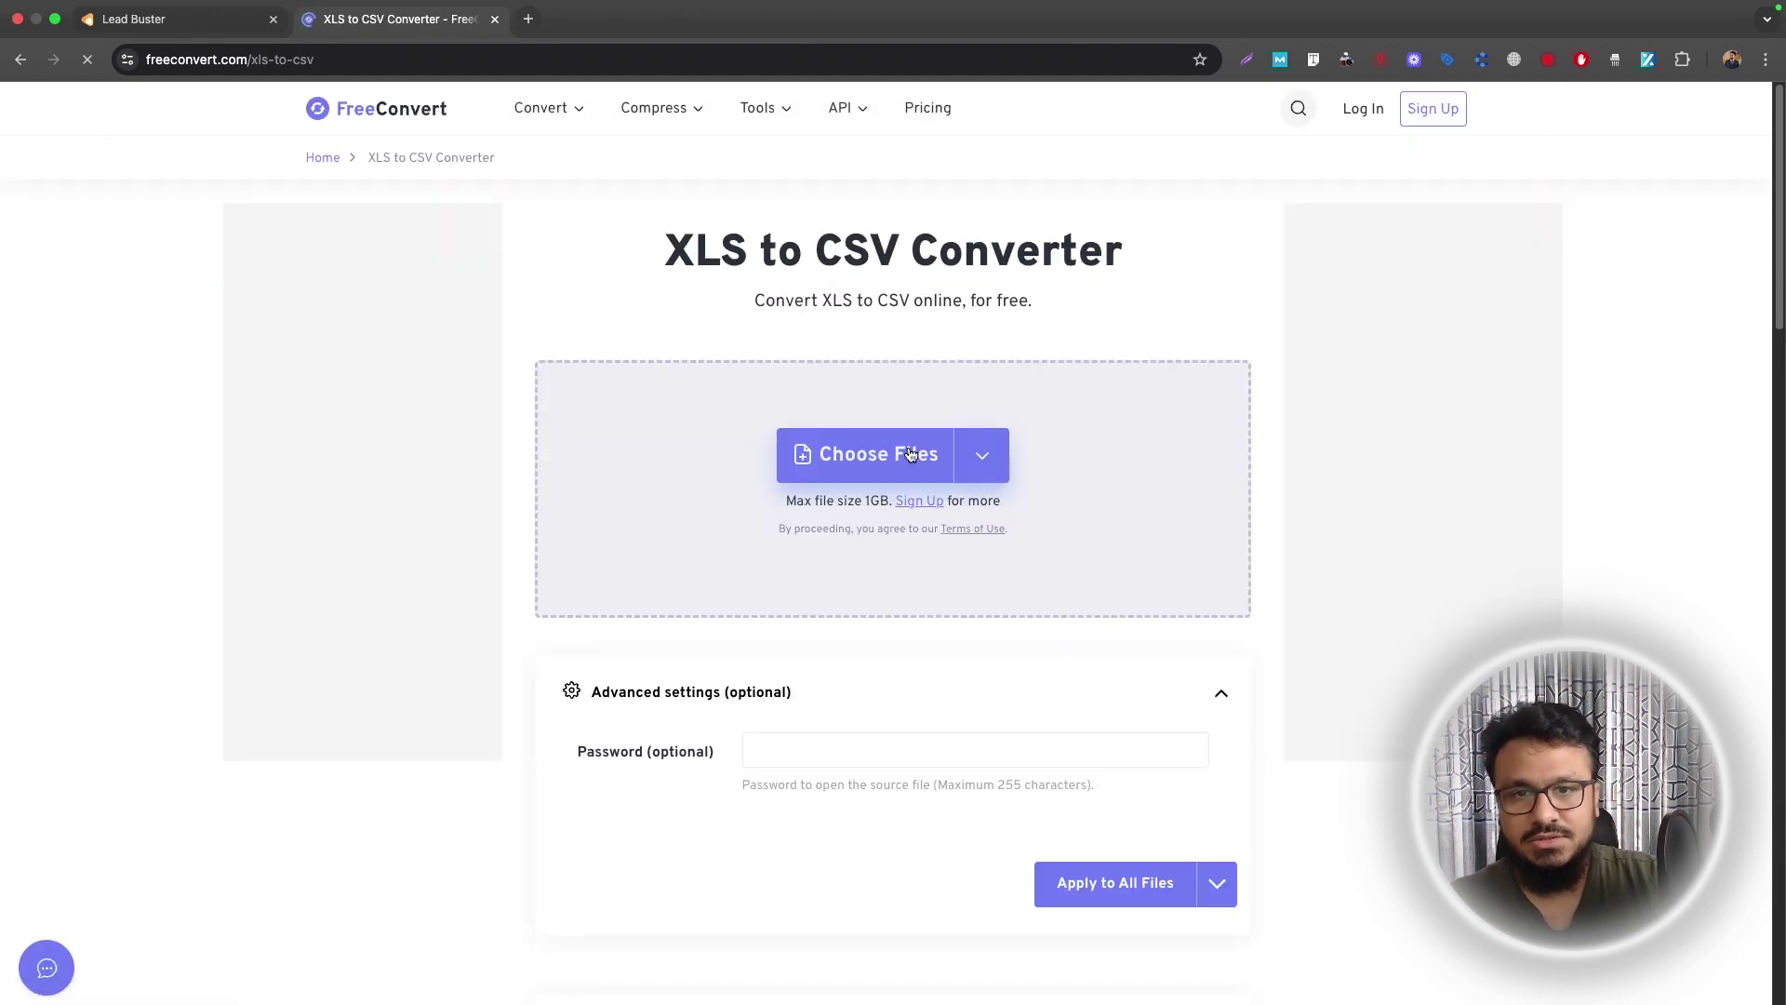
- Look over FreeConvert's XLS to CSV Converter page, then close it to return to Lead Buster
{"action": "mouse_move", "coordinate": [919, 455]}
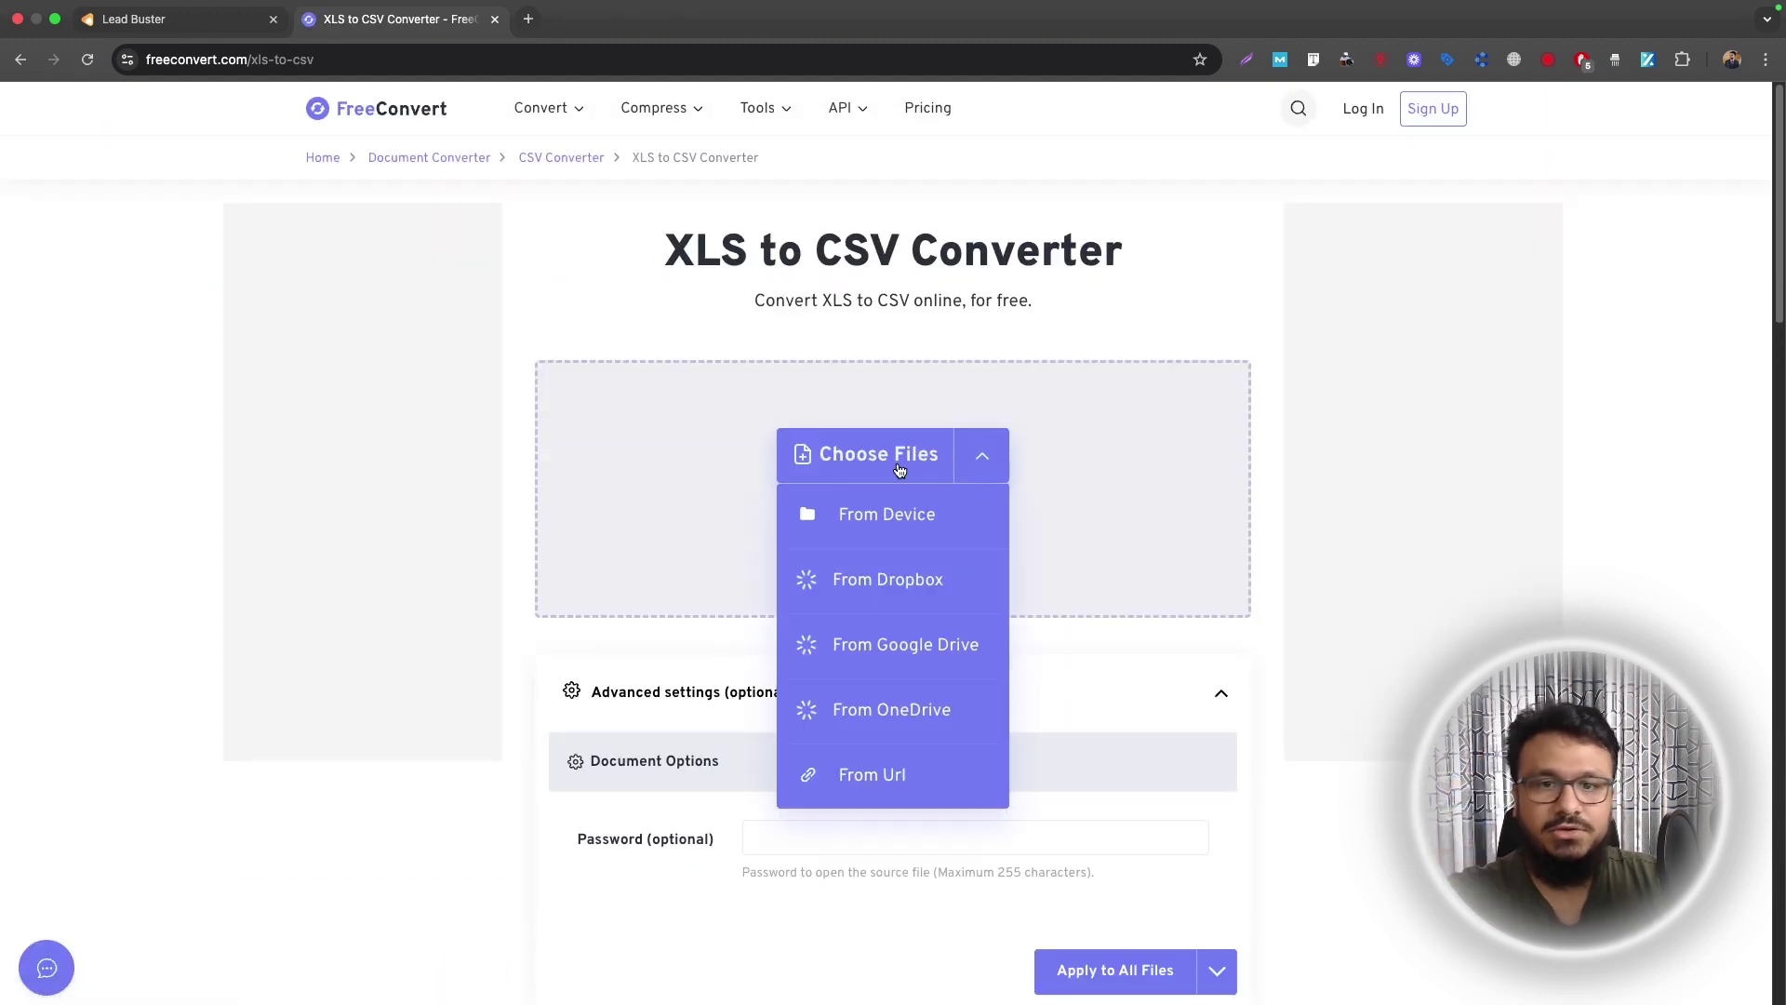
{"action": "triple_click", "coordinate": [864, 247]}
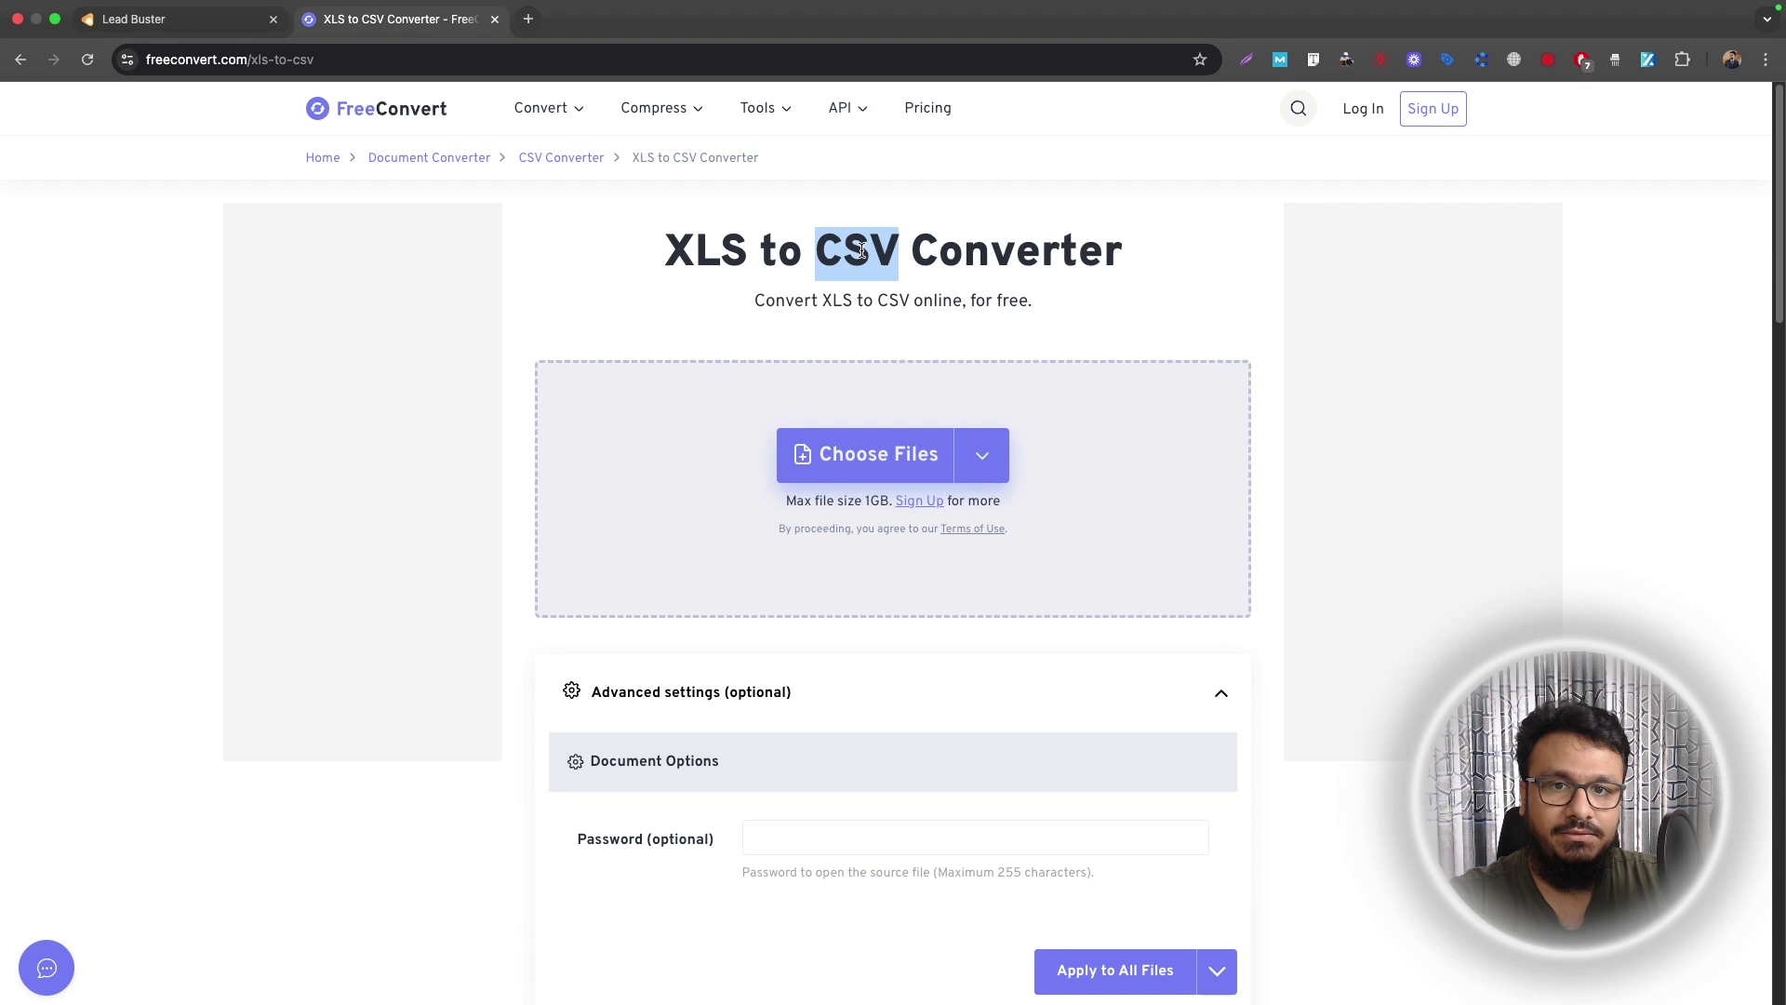
{"action": "left_click", "coordinate": [871, 268]}
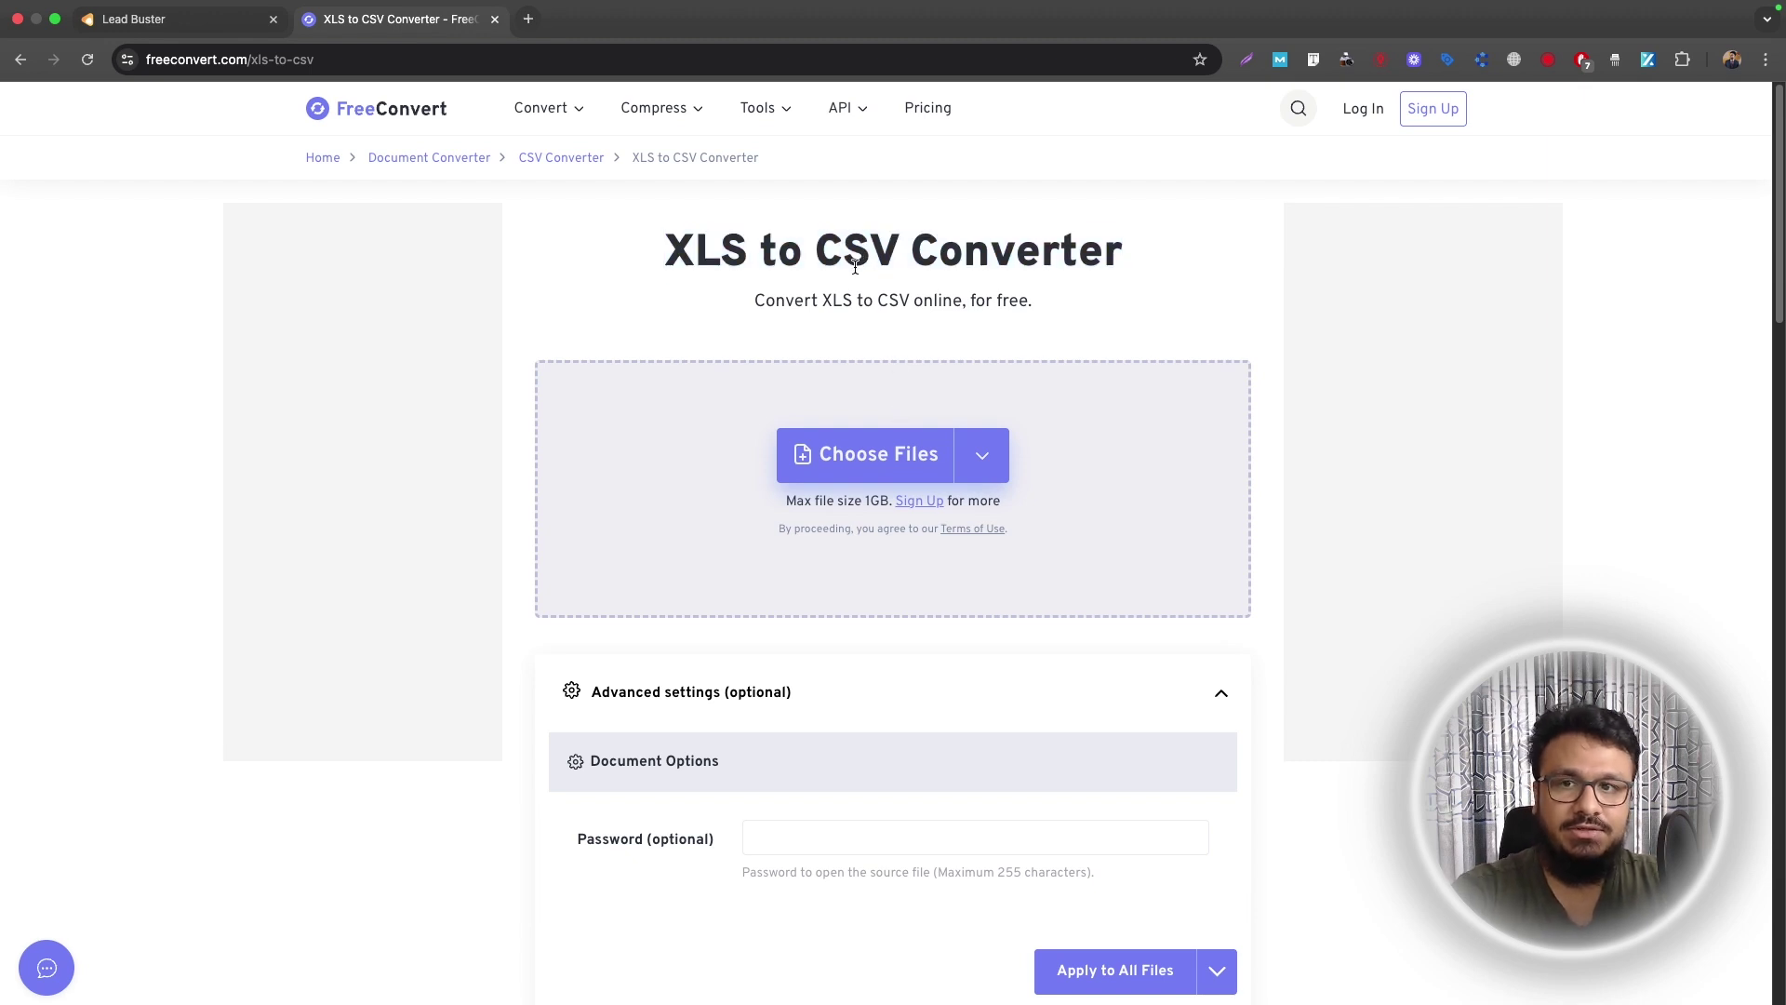
{"action": "key", "text": "super+w"}
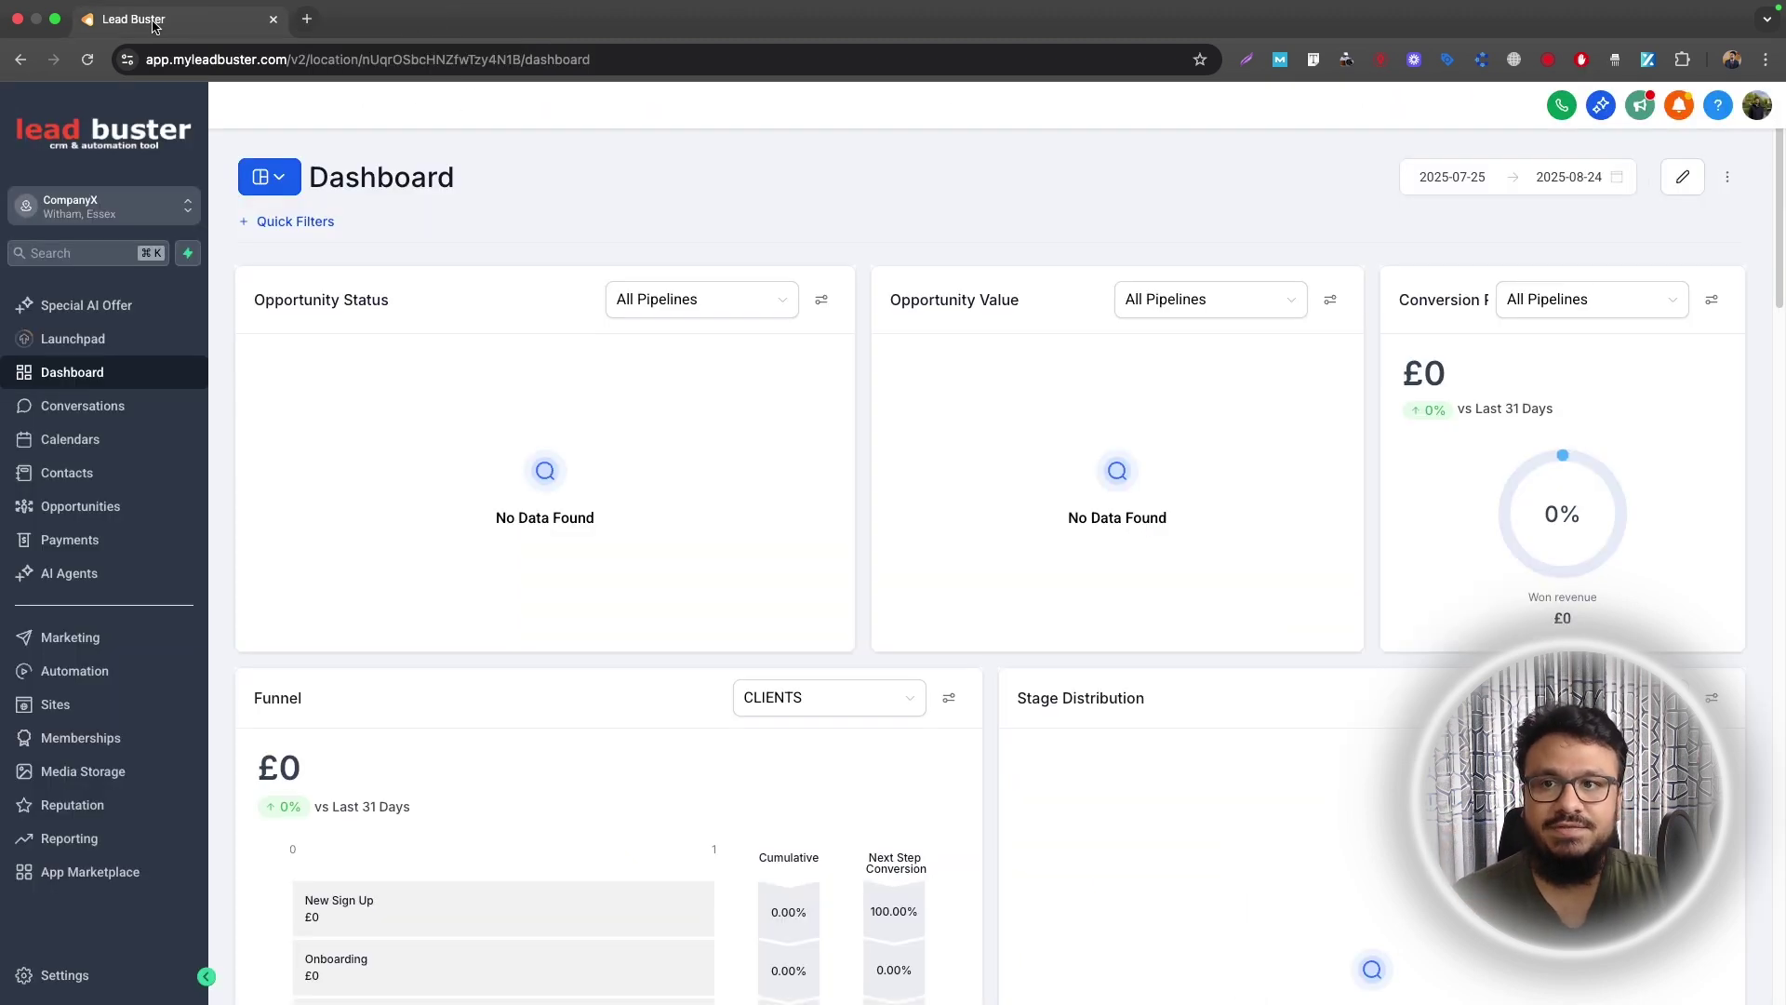
- Go to the Contacts list and launch Import Contacts, opening the Imports wizard with Contacts chosen
{"action": "left_click", "coordinate": [113, 218]}
{"action": "left_click", "coordinate": [112, 218]}
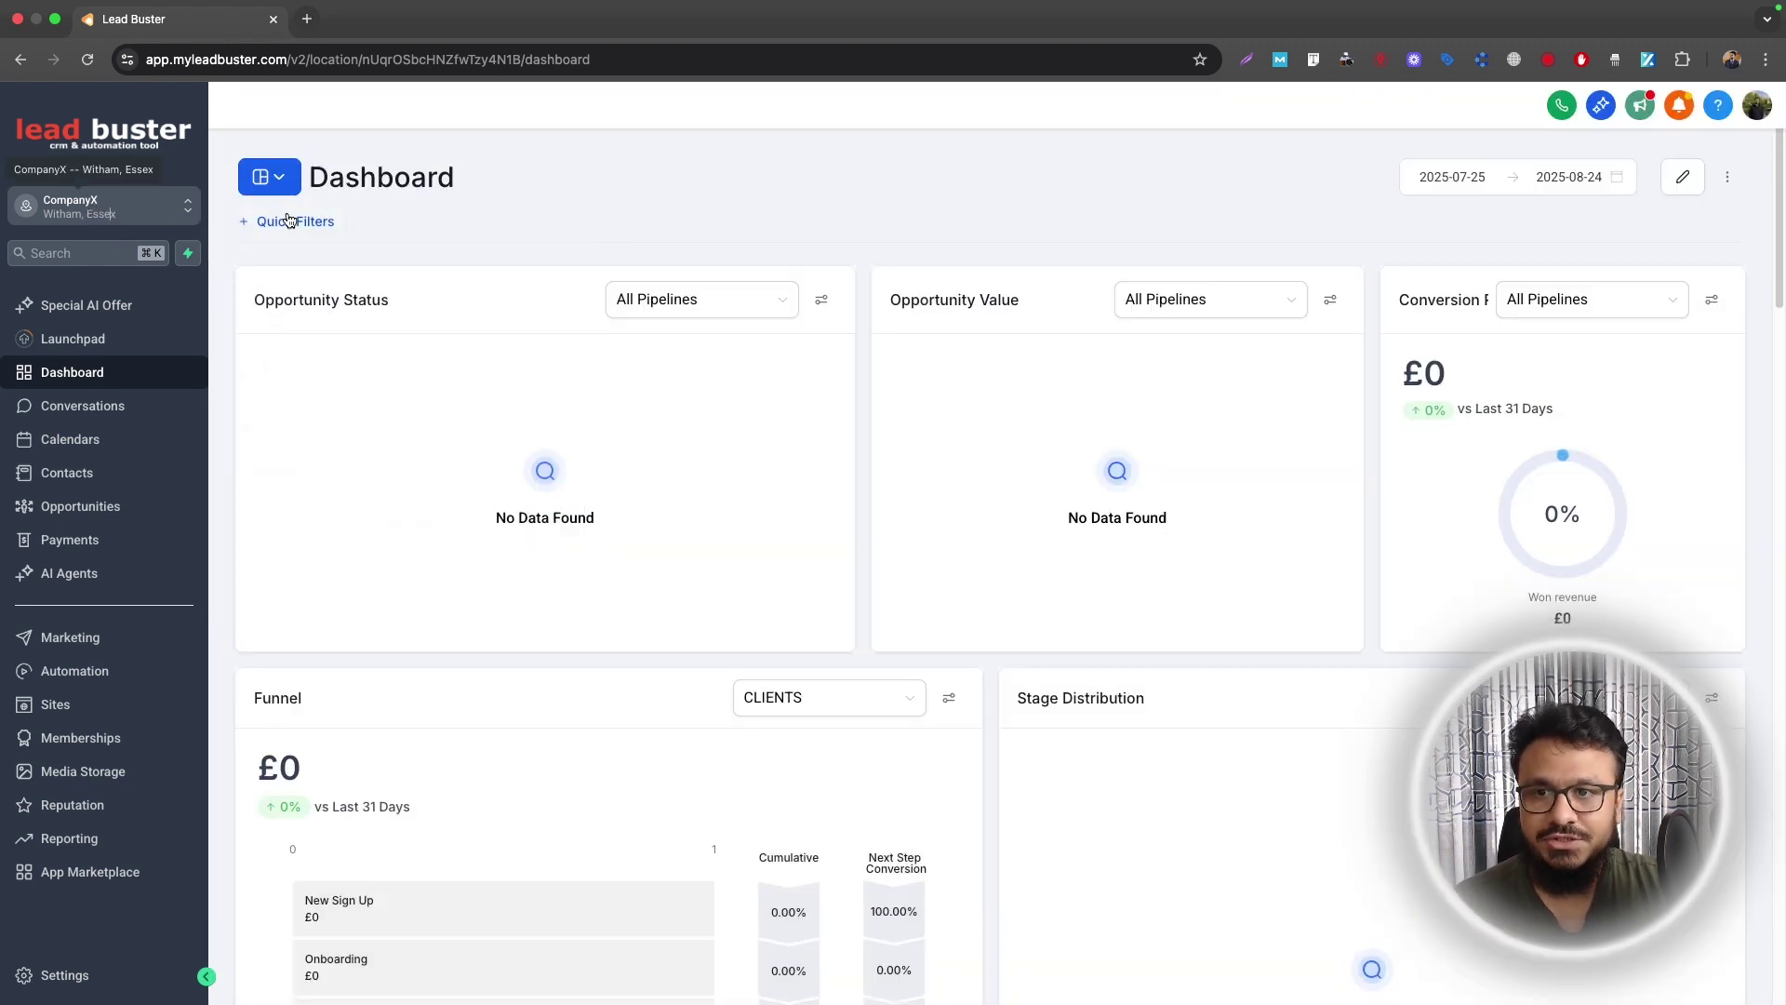
{"action": "left_click", "coordinate": [64, 475]}
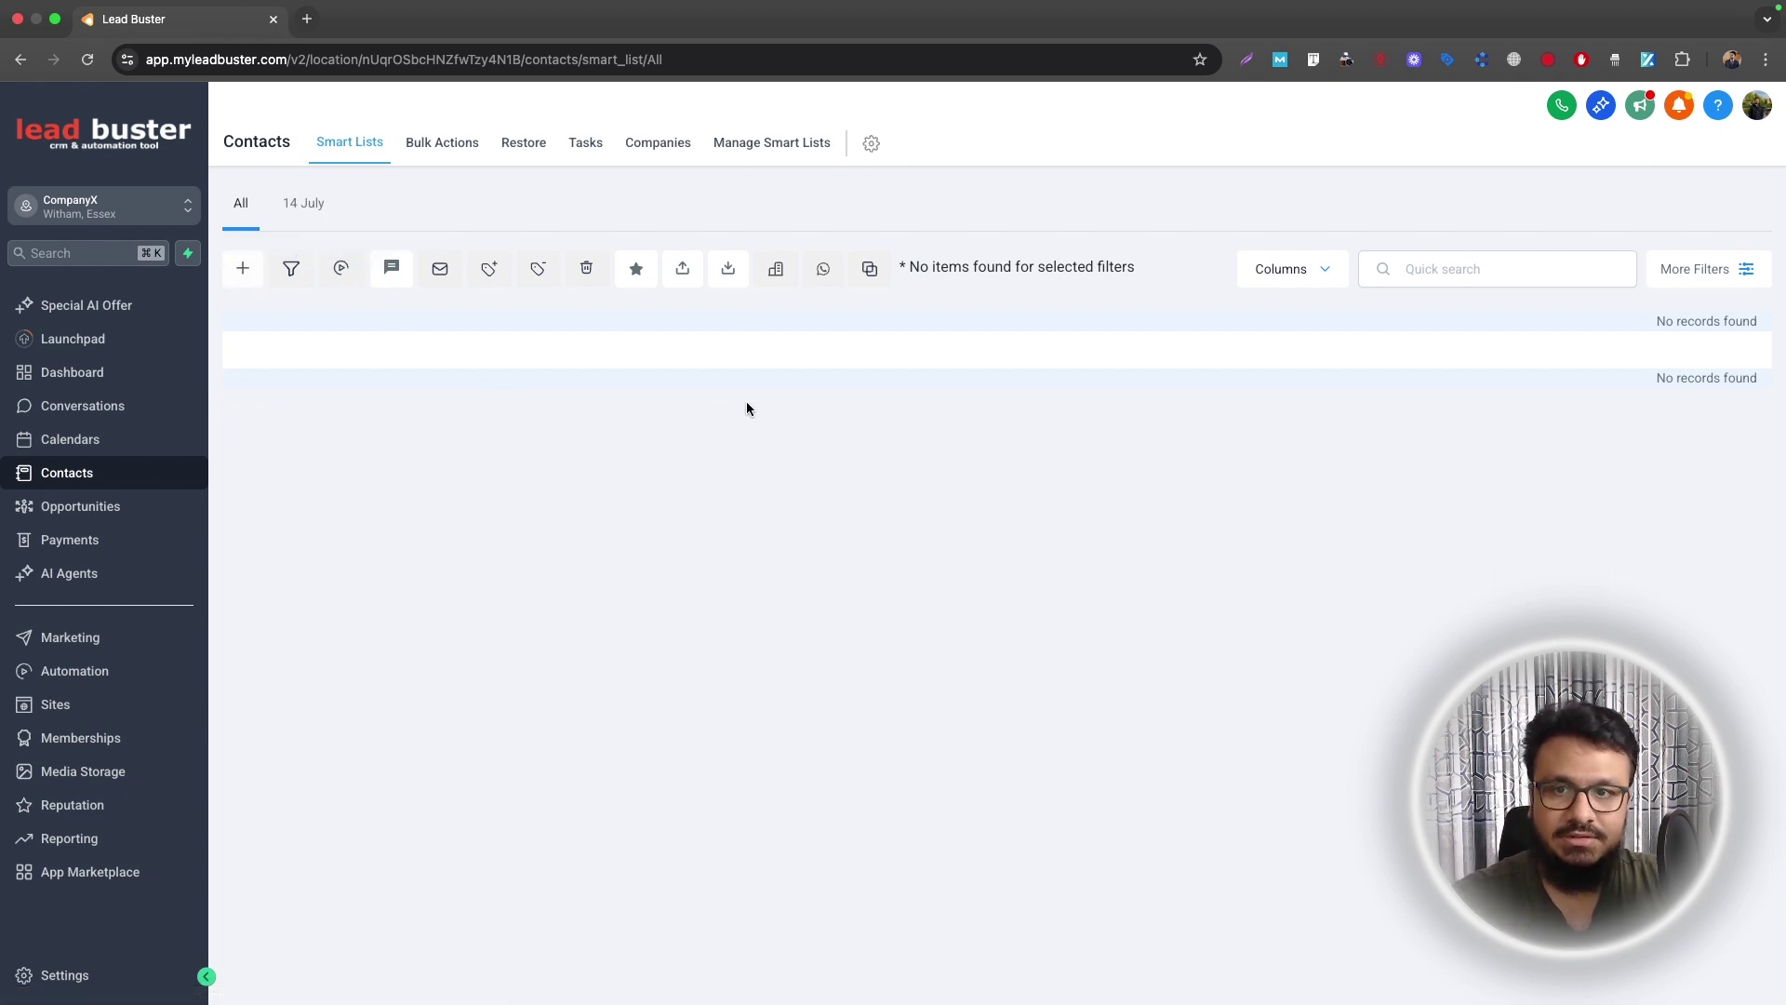
{"action": "left_click", "coordinate": [732, 271]}
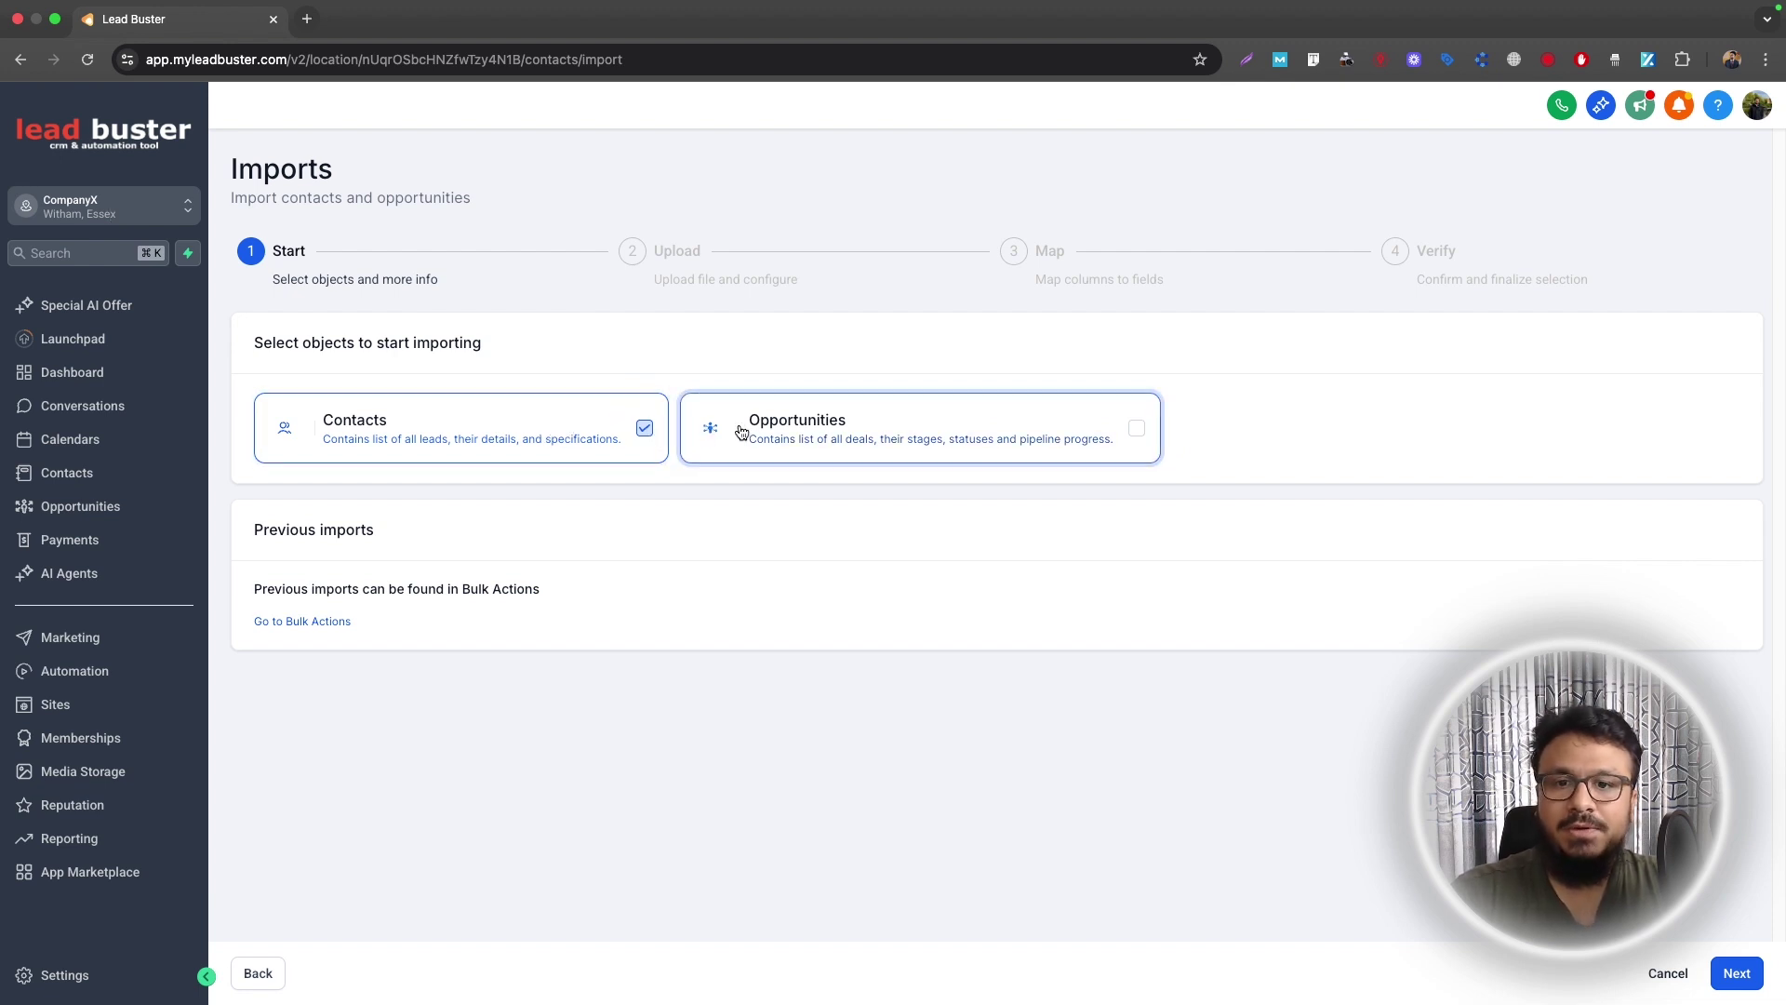
- Leave Opportunities unticked so only Contacts are imported, and continue to the Upload step
{"action": "left_click", "coordinate": [1137, 431]}
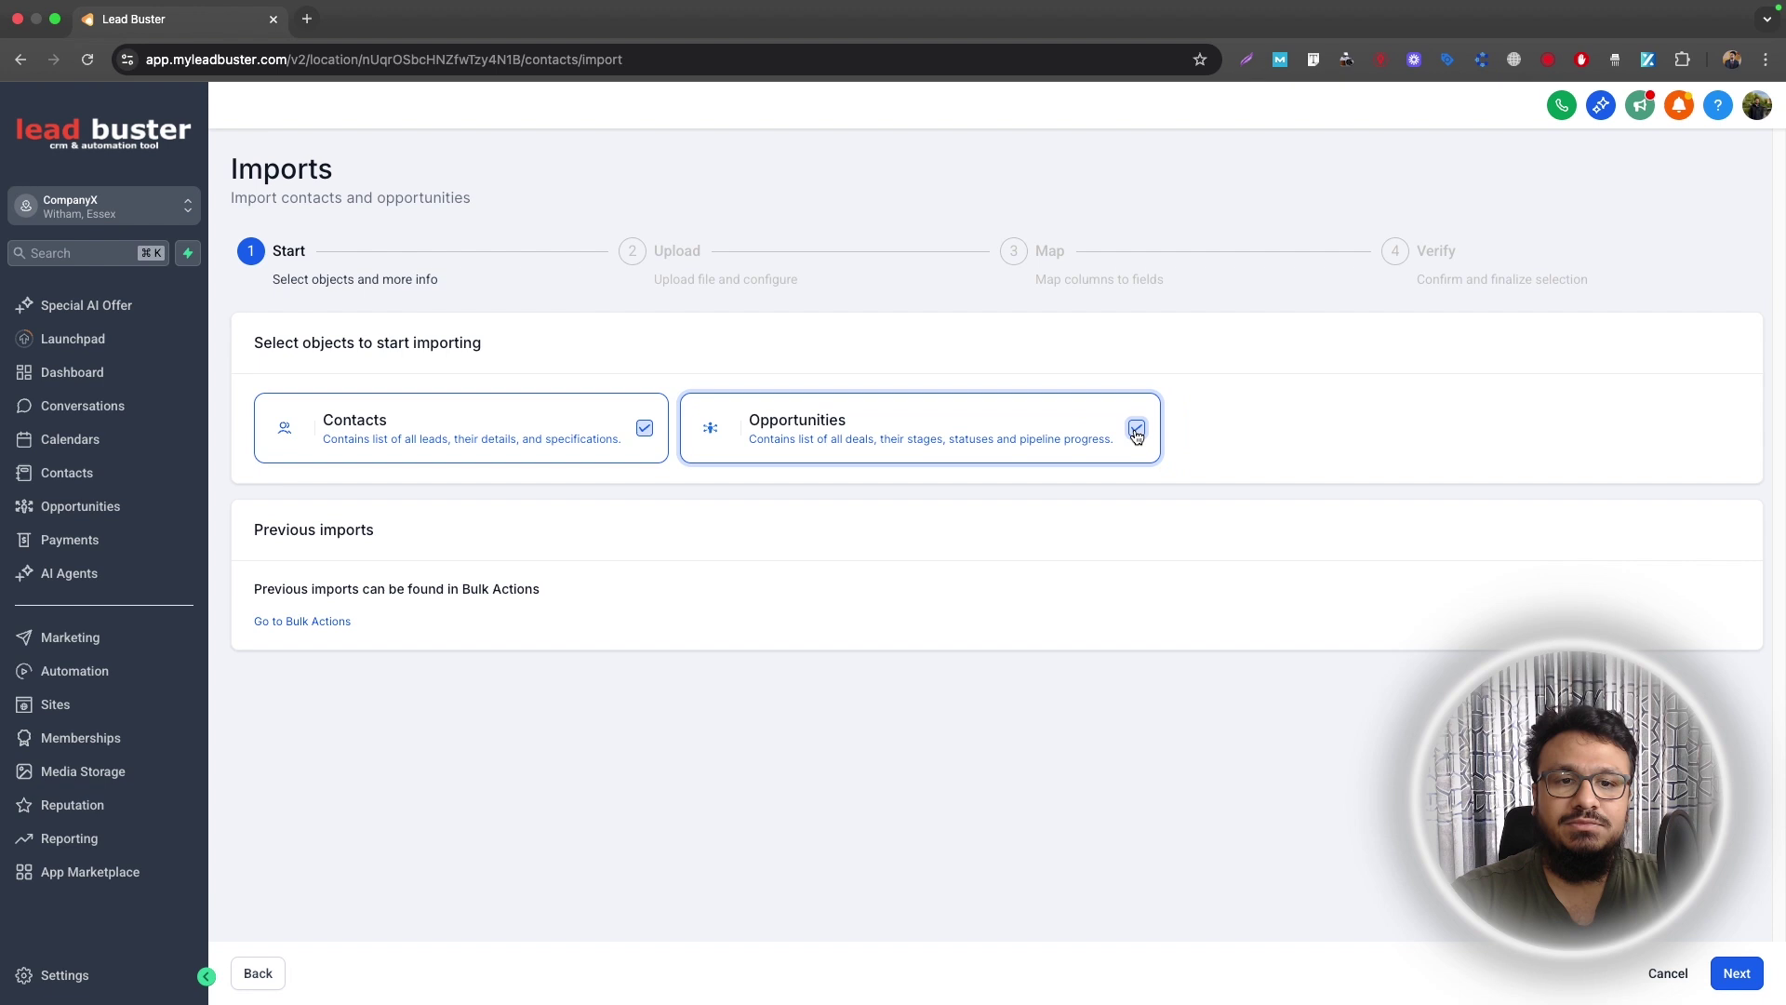
{"action": "left_click", "coordinate": [1137, 432]}
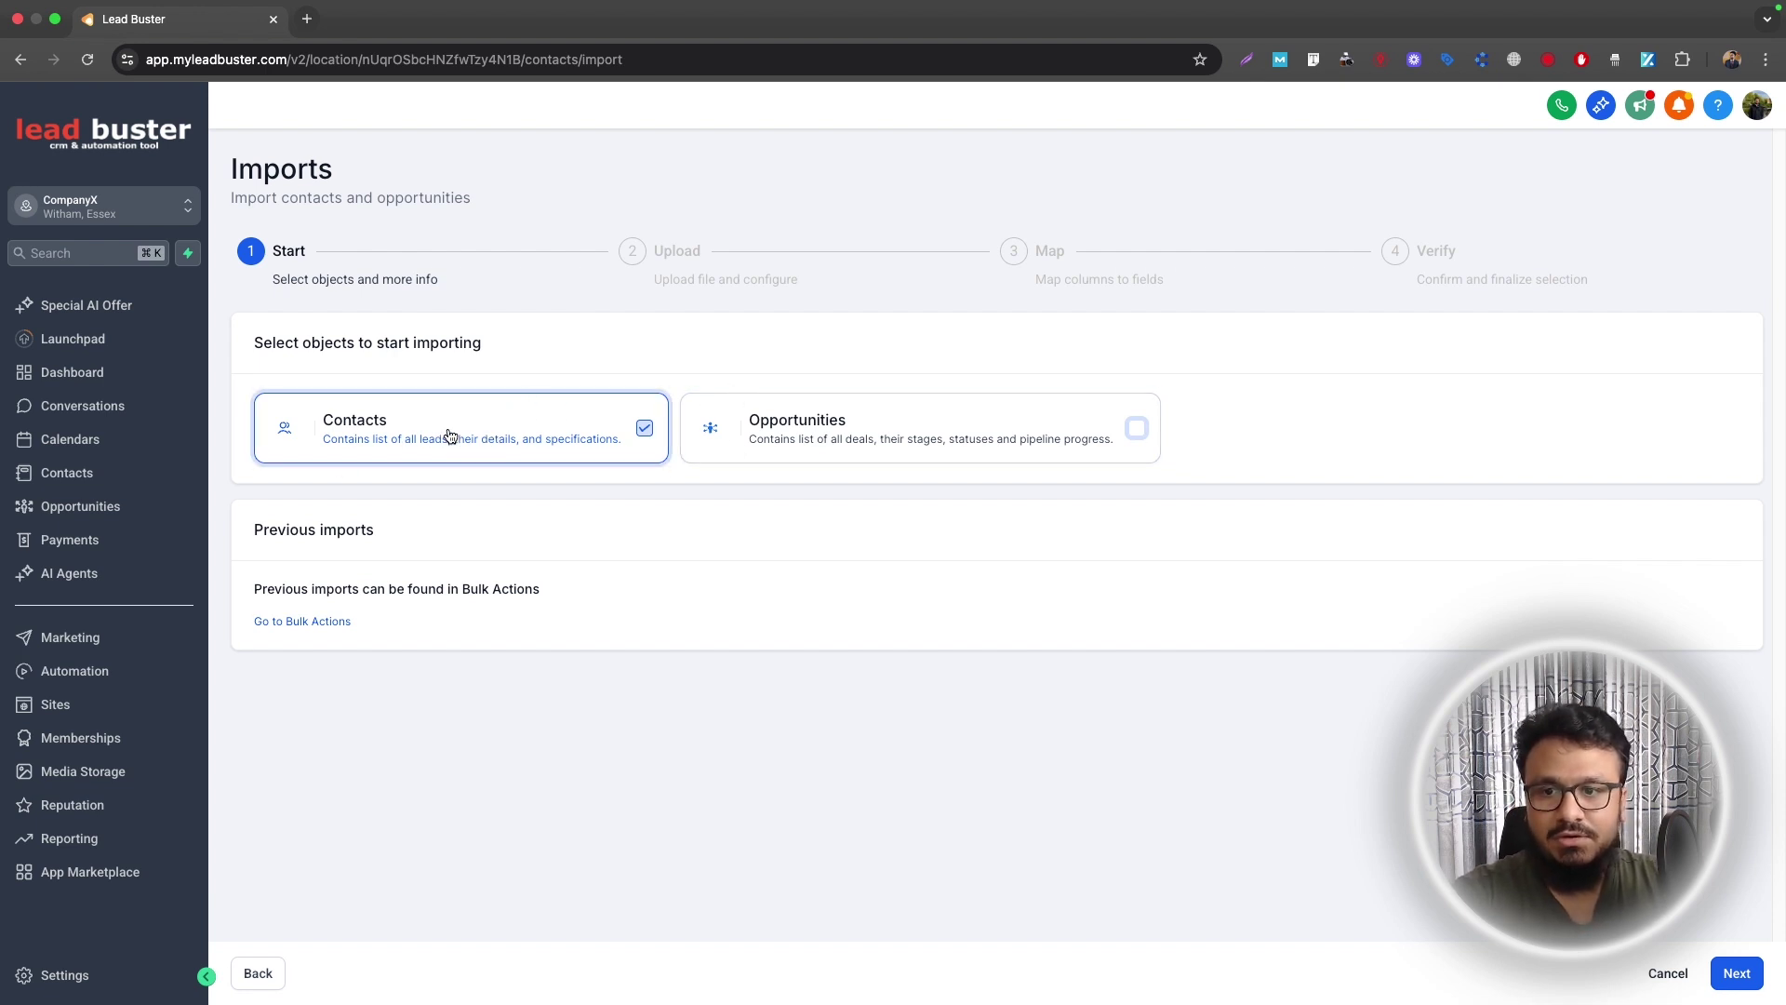
{"action": "left_click", "coordinate": [1735, 976]}
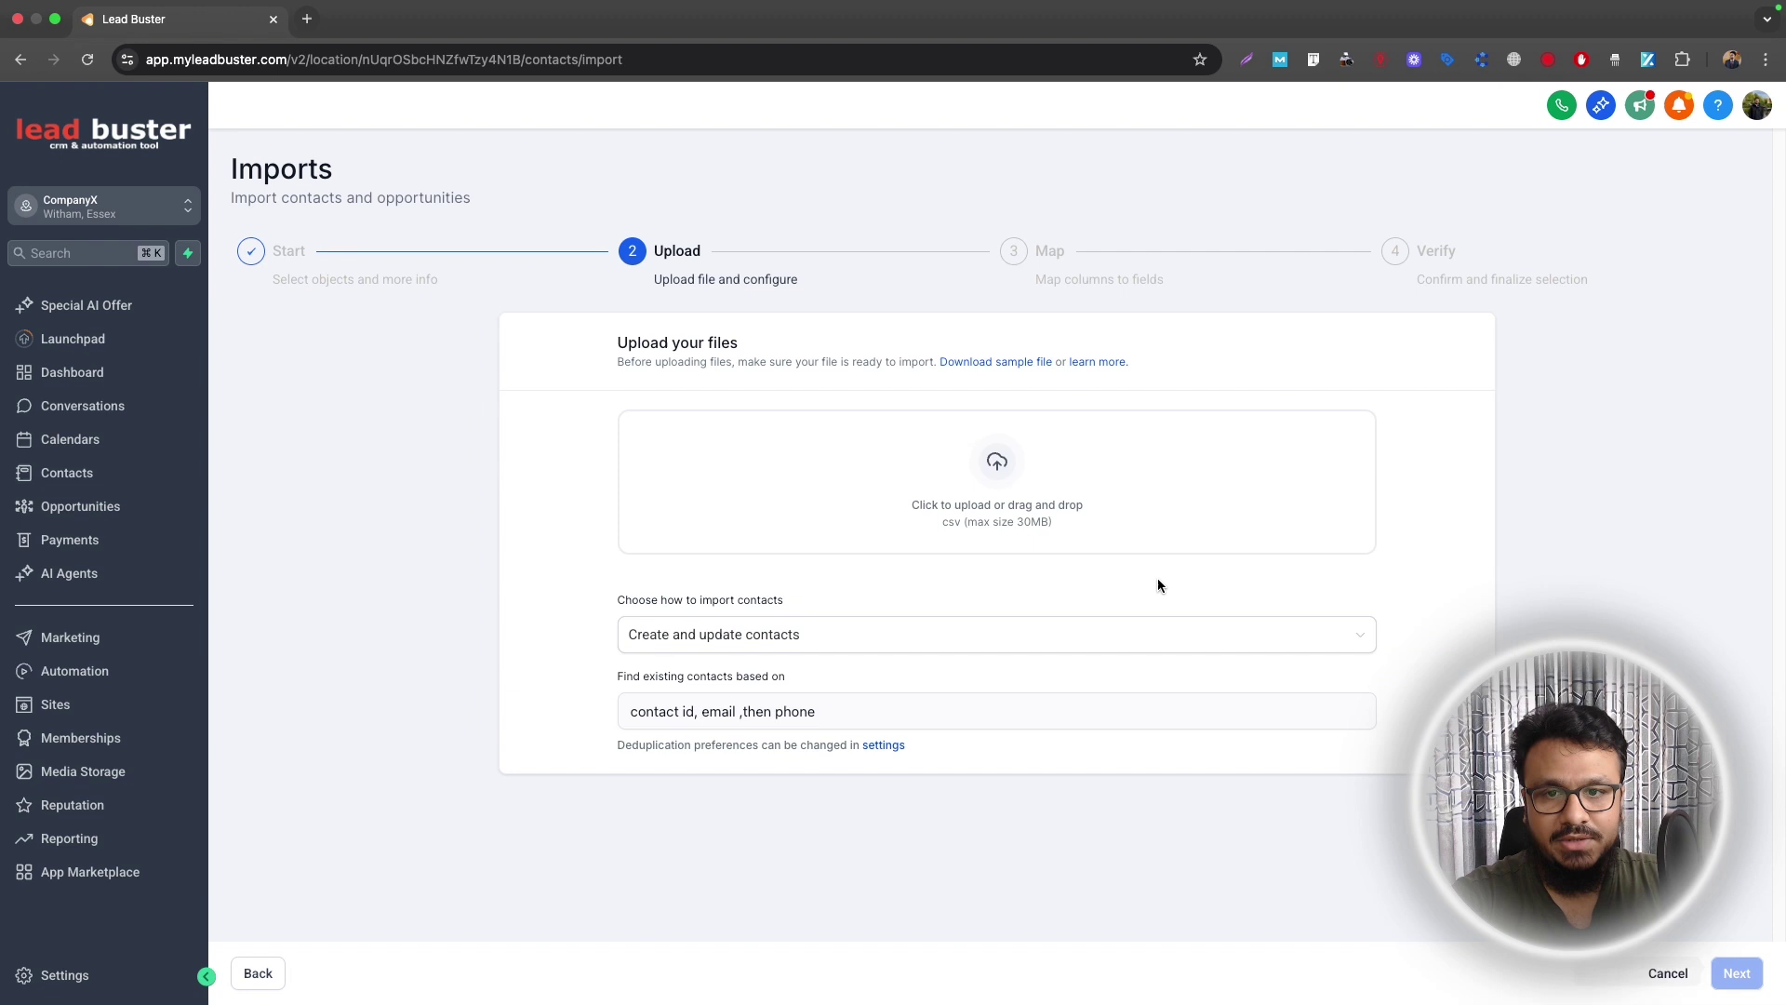
- Upload customers-100.csv from Downloads into the import
{"action": "left_click", "coordinate": [998, 515]}
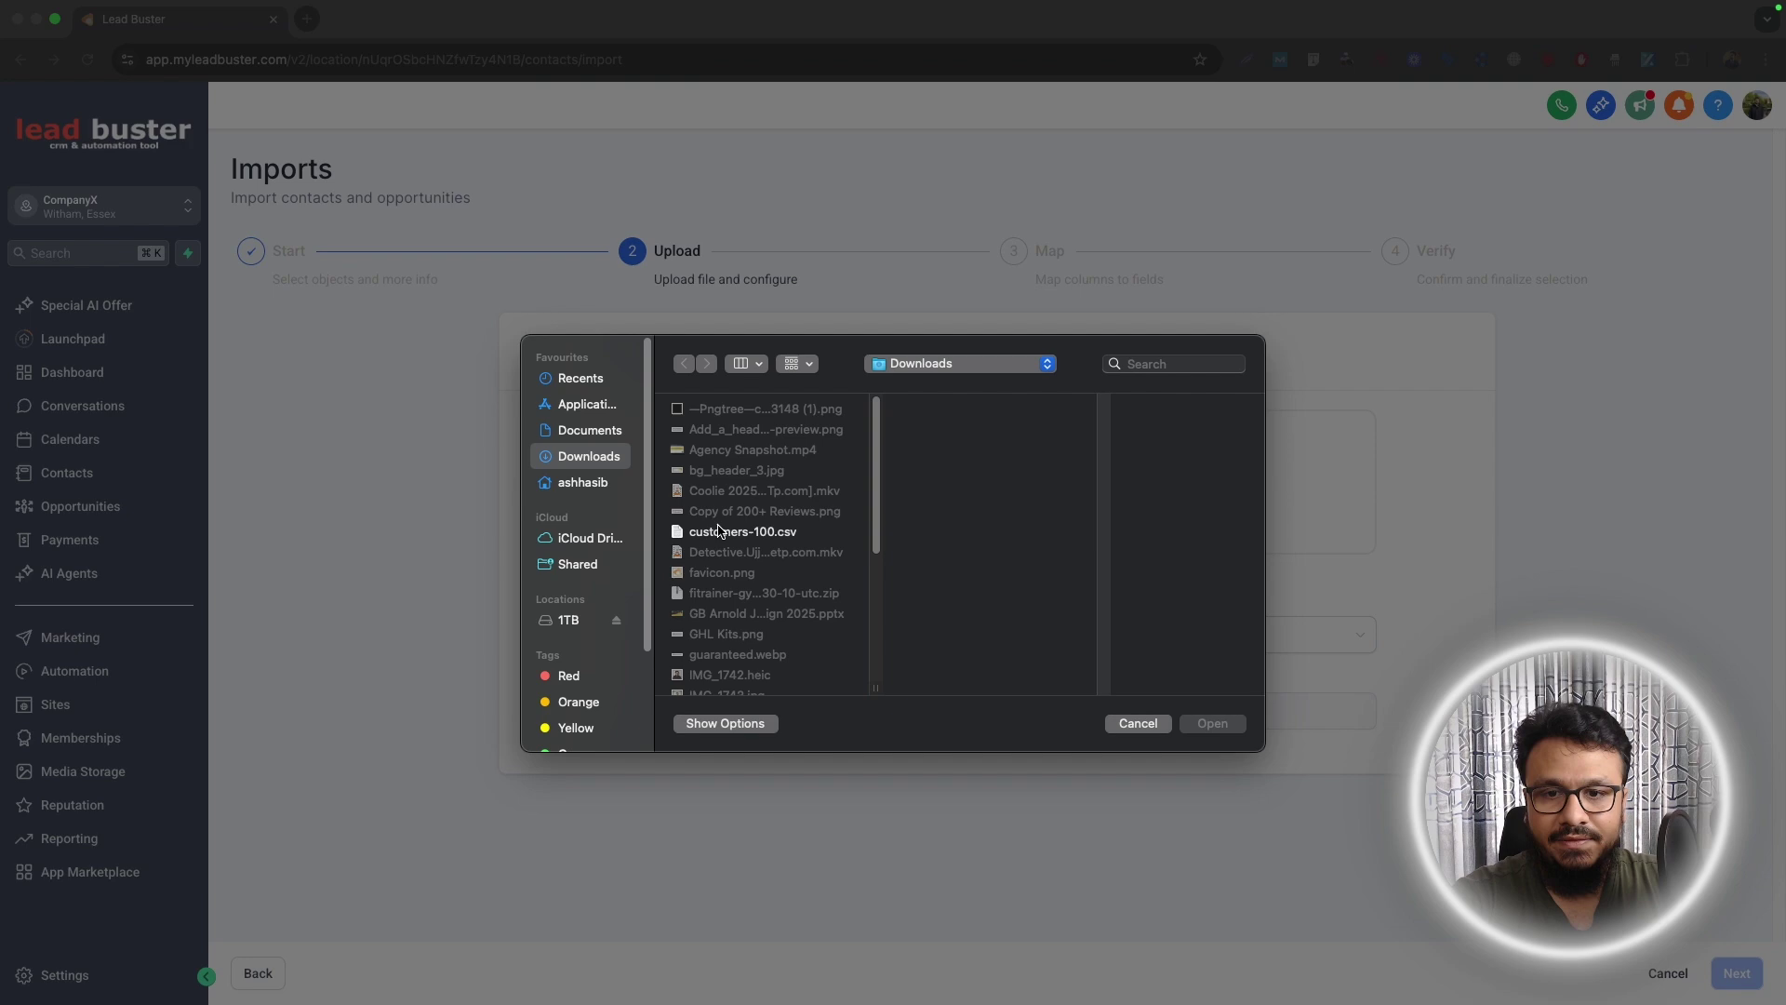
{"action": "left_click", "coordinate": [708, 533]}
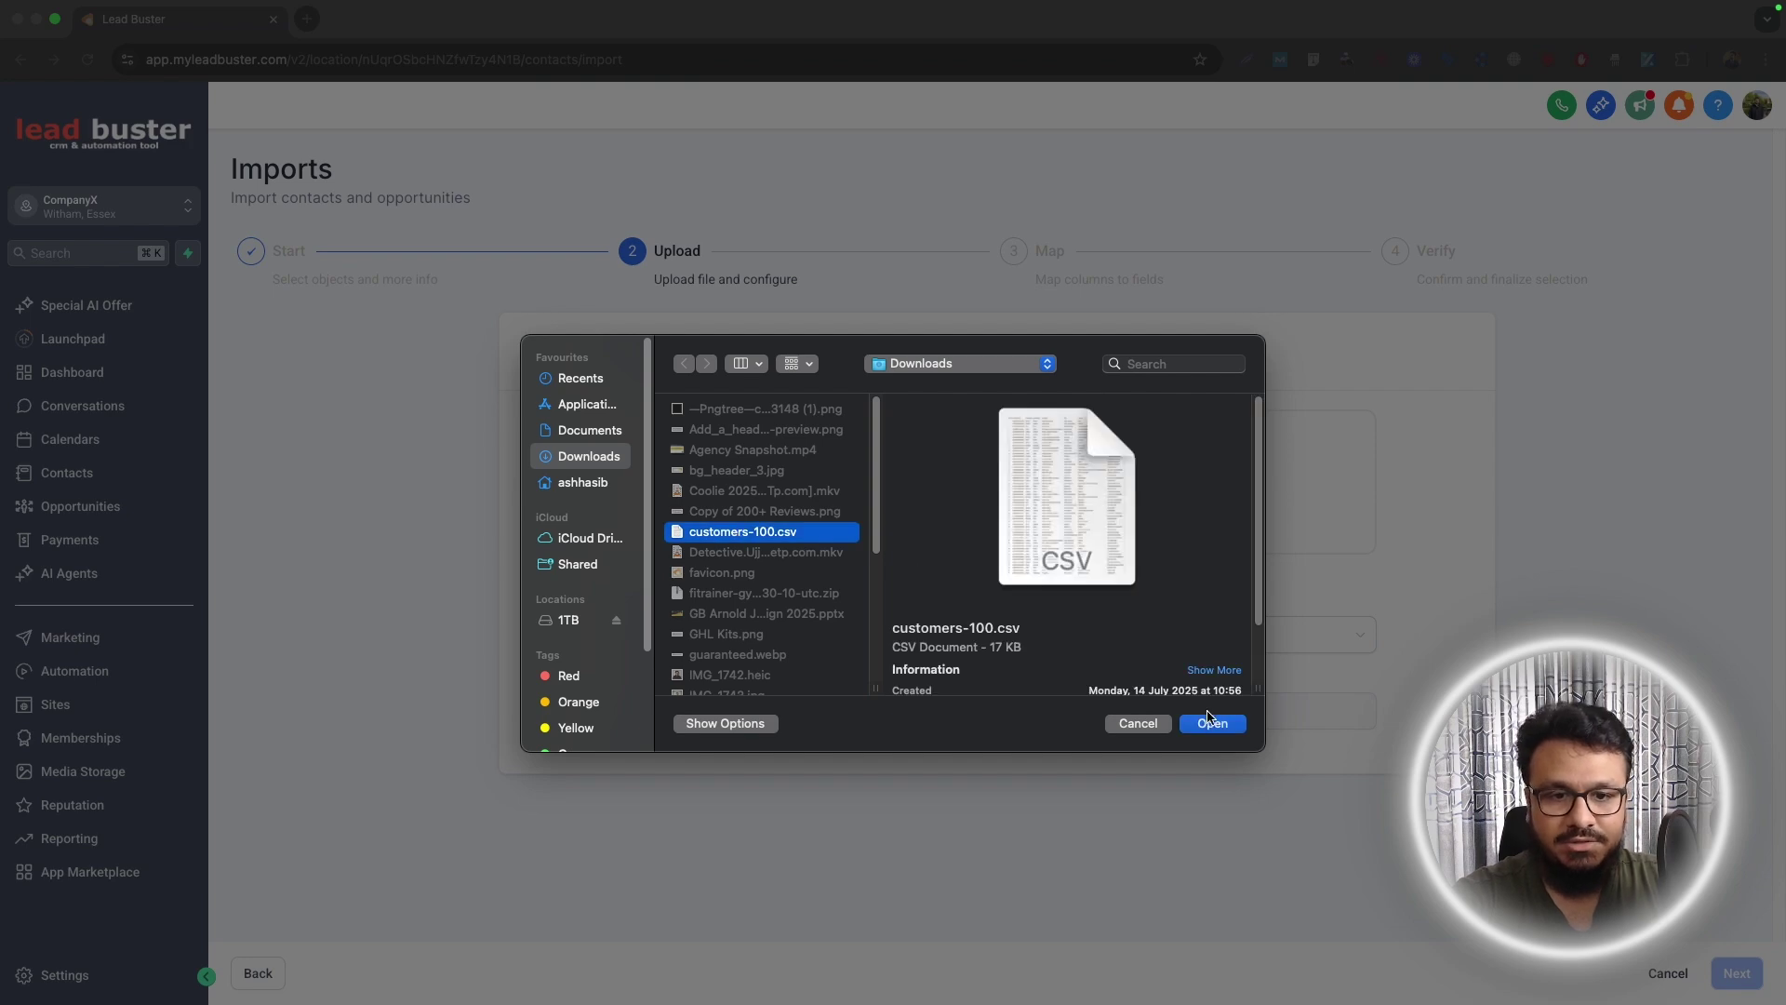
{"action": "left_click", "coordinate": [1202, 726]}
- Keep the import mode as 'Create and update contacts' and continue to column mapping
{"action": "left_click", "coordinate": [666, 557]}
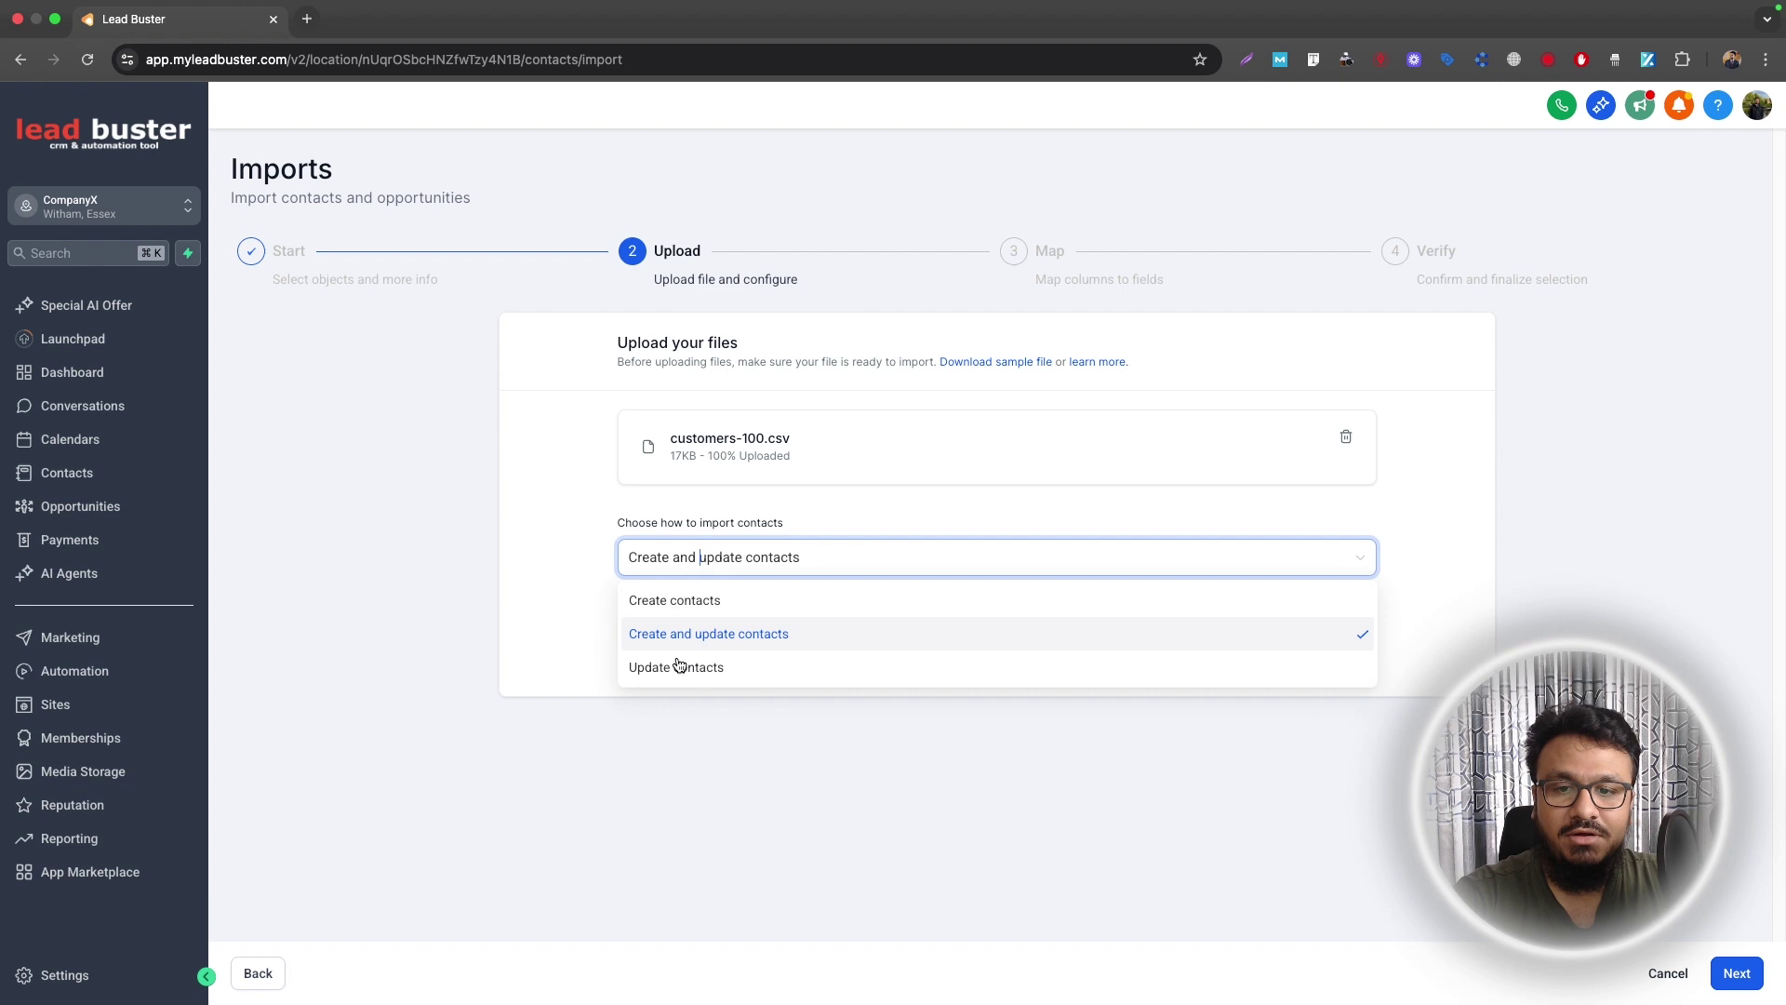
{"action": "left_click", "coordinate": [721, 559]}
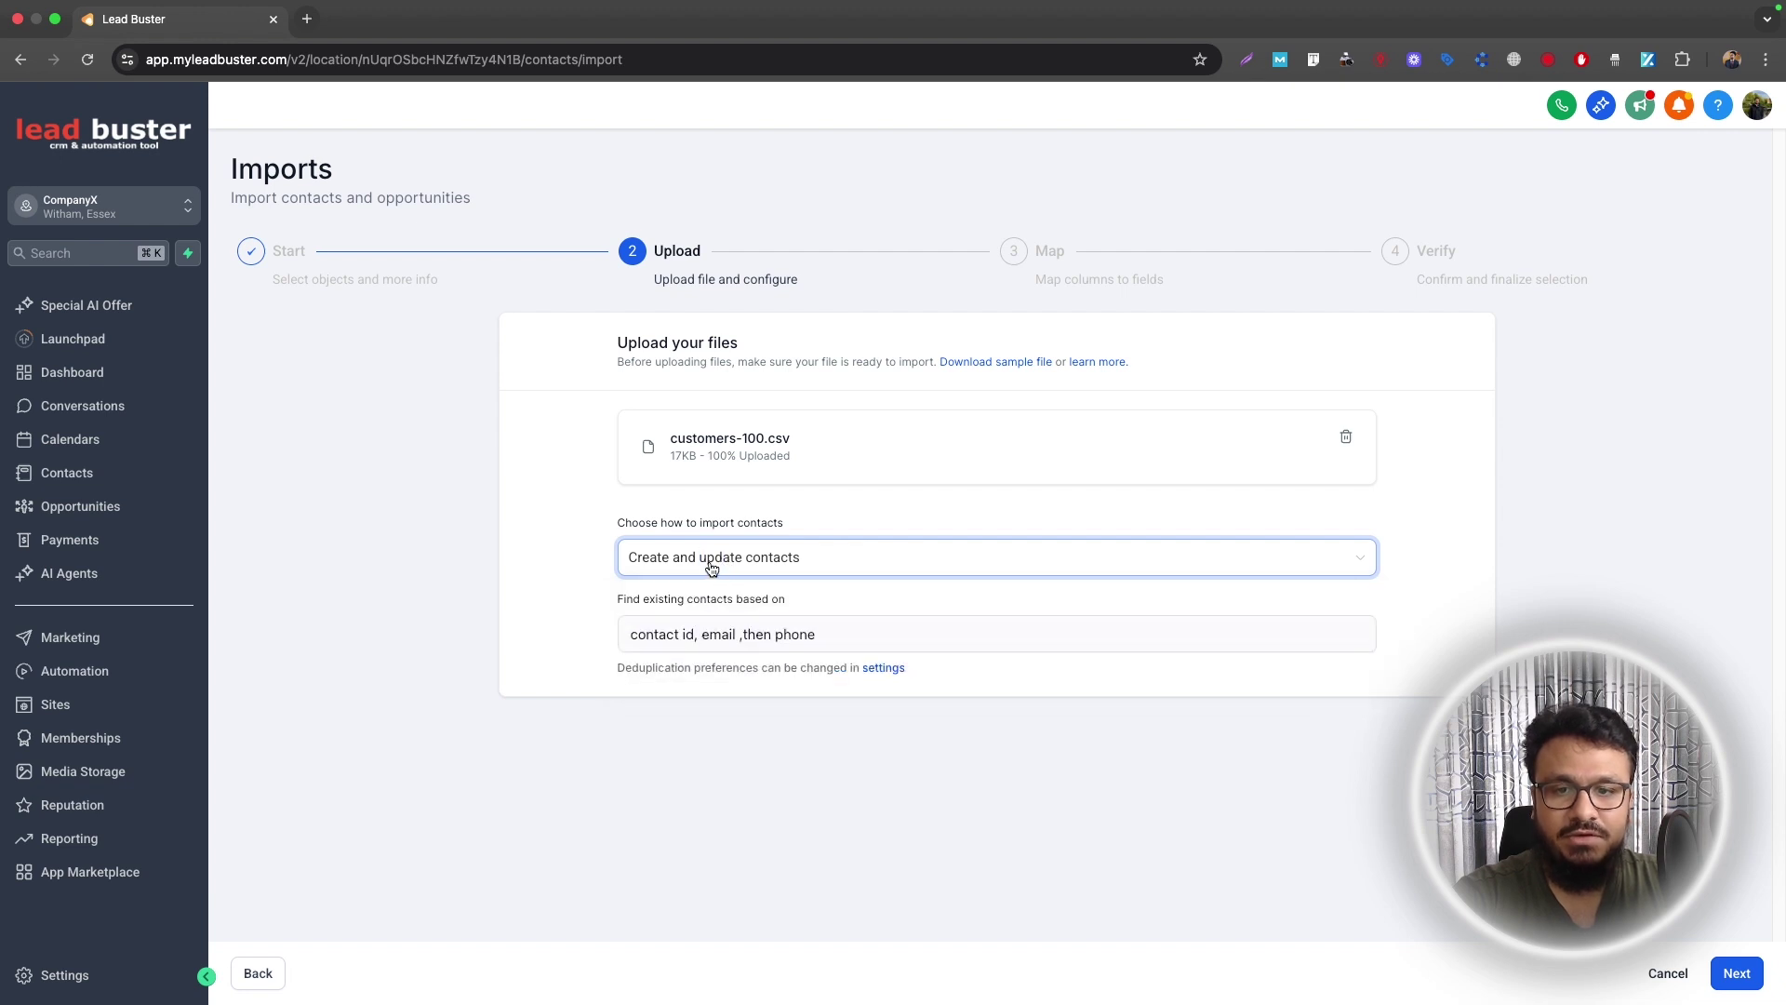
{"action": "left_click", "coordinate": [707, 557]}
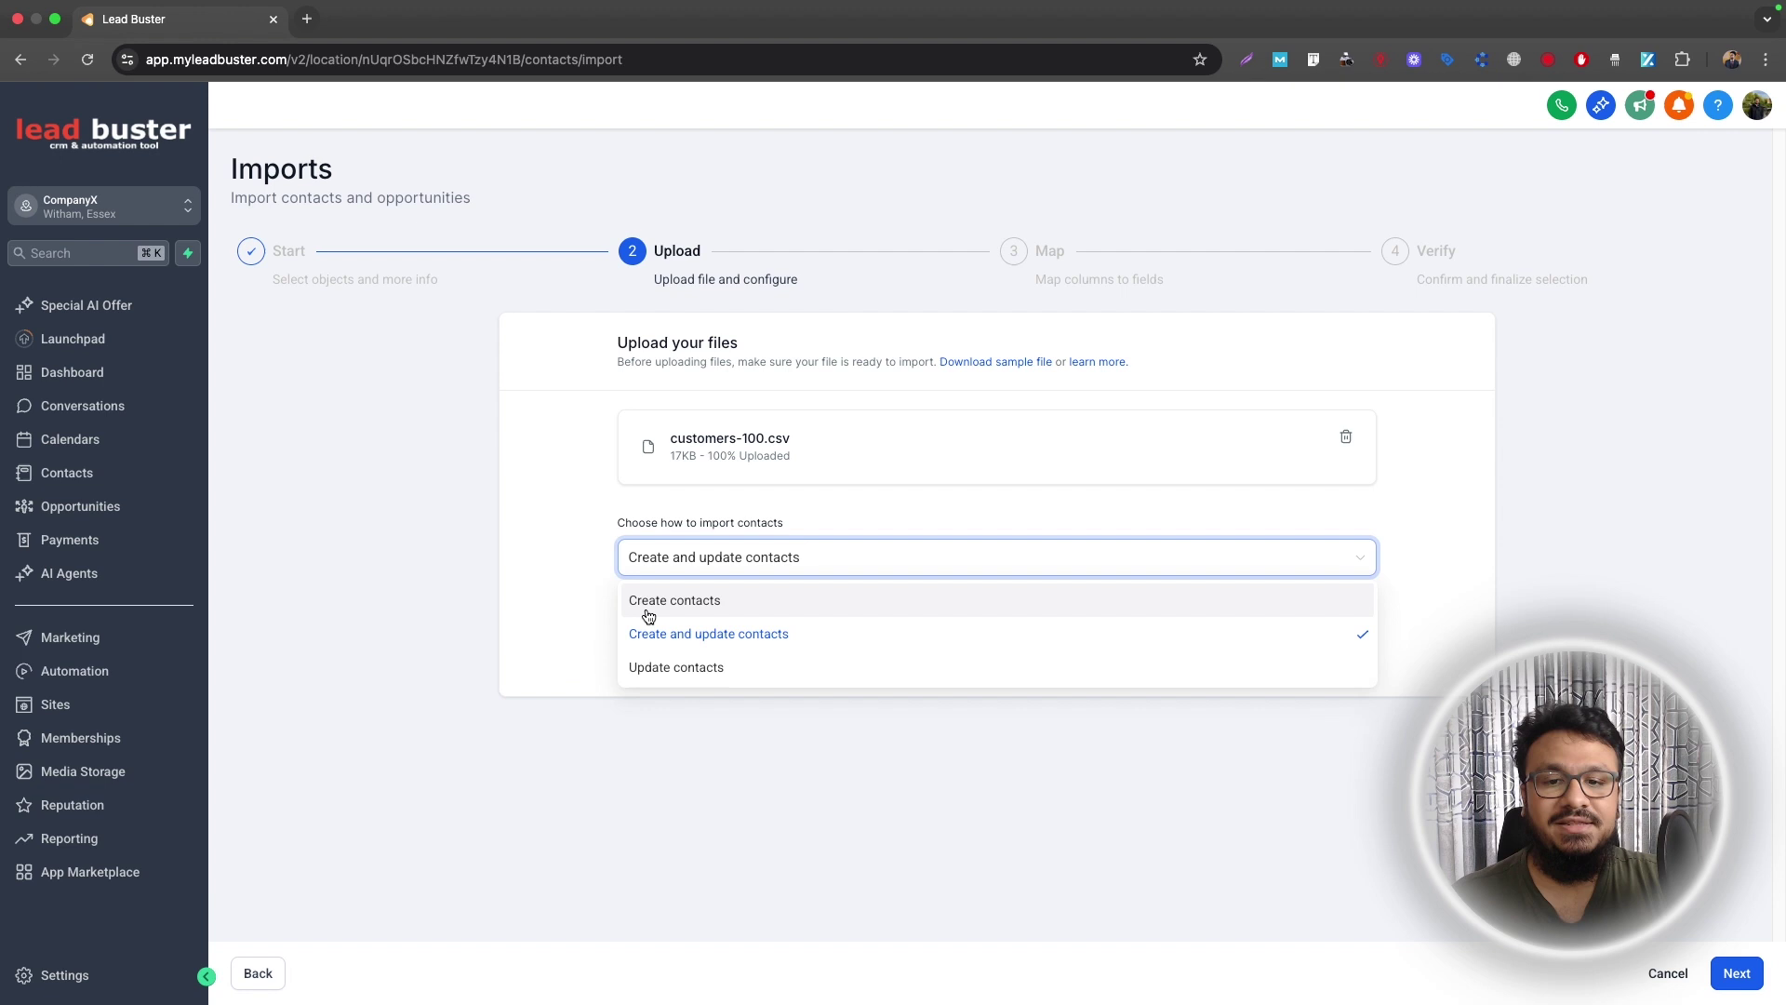
{"action": "left_click", "coordinate": [450, 460]}
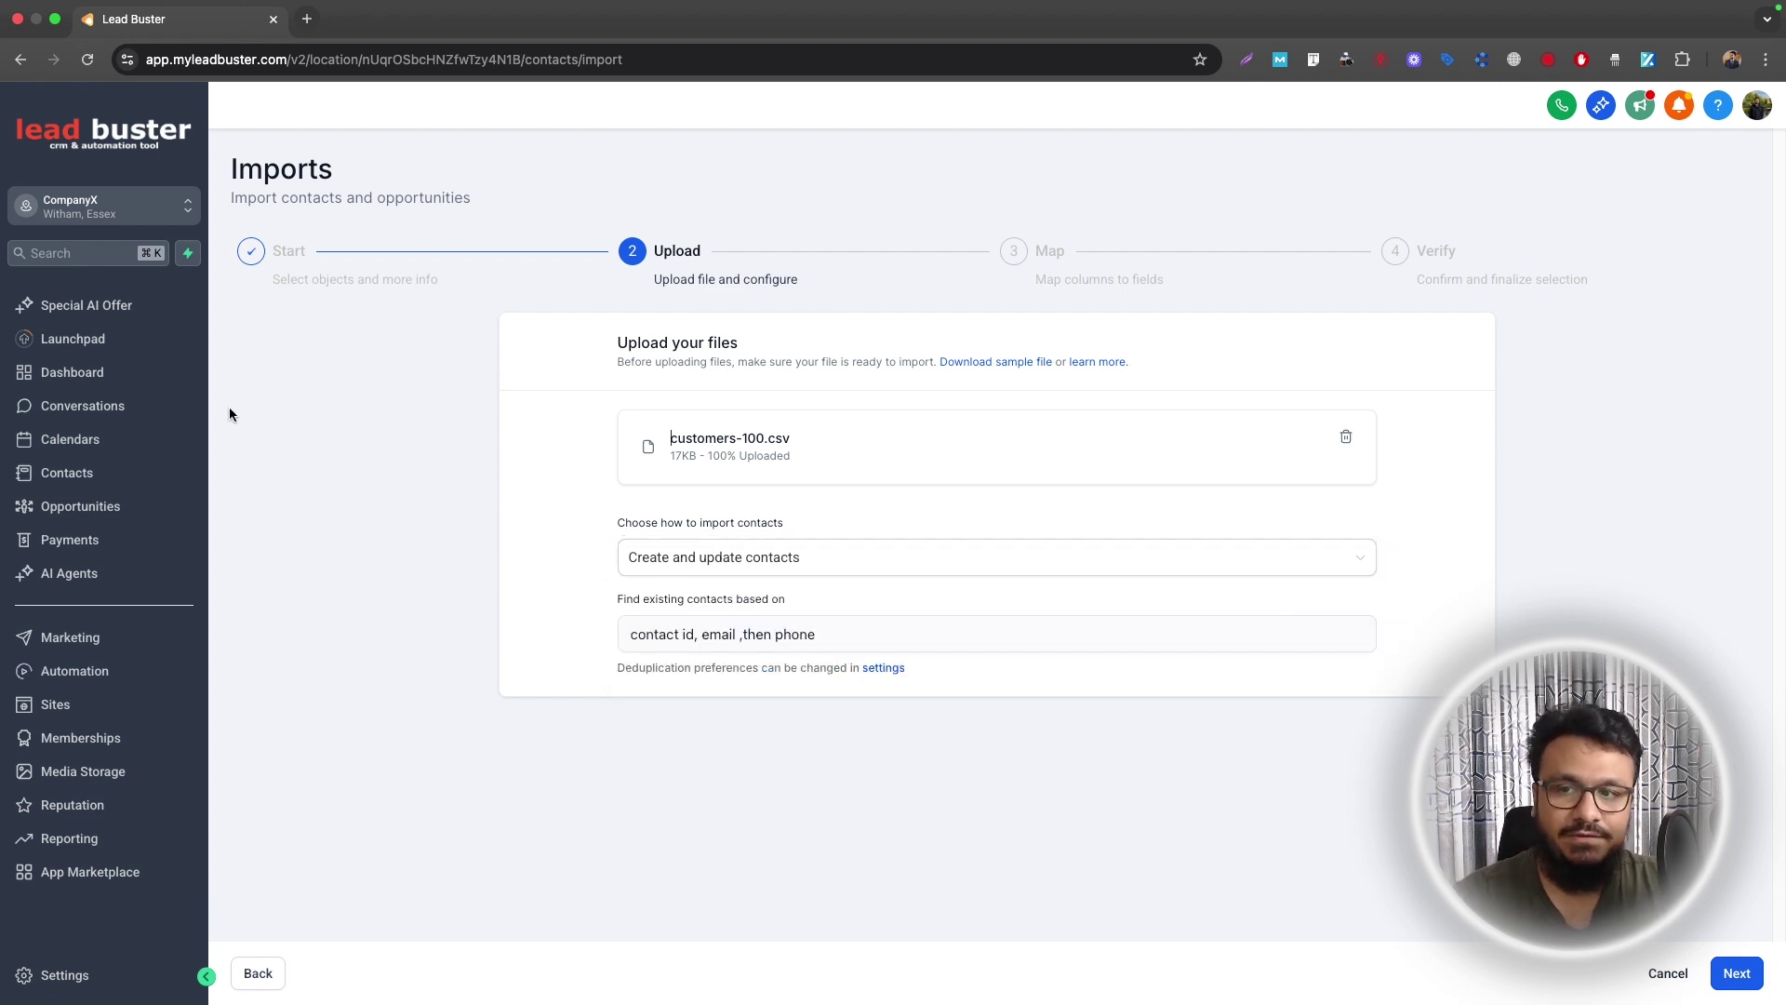
{"action": "left_click", "coordinate": [731, 557]}
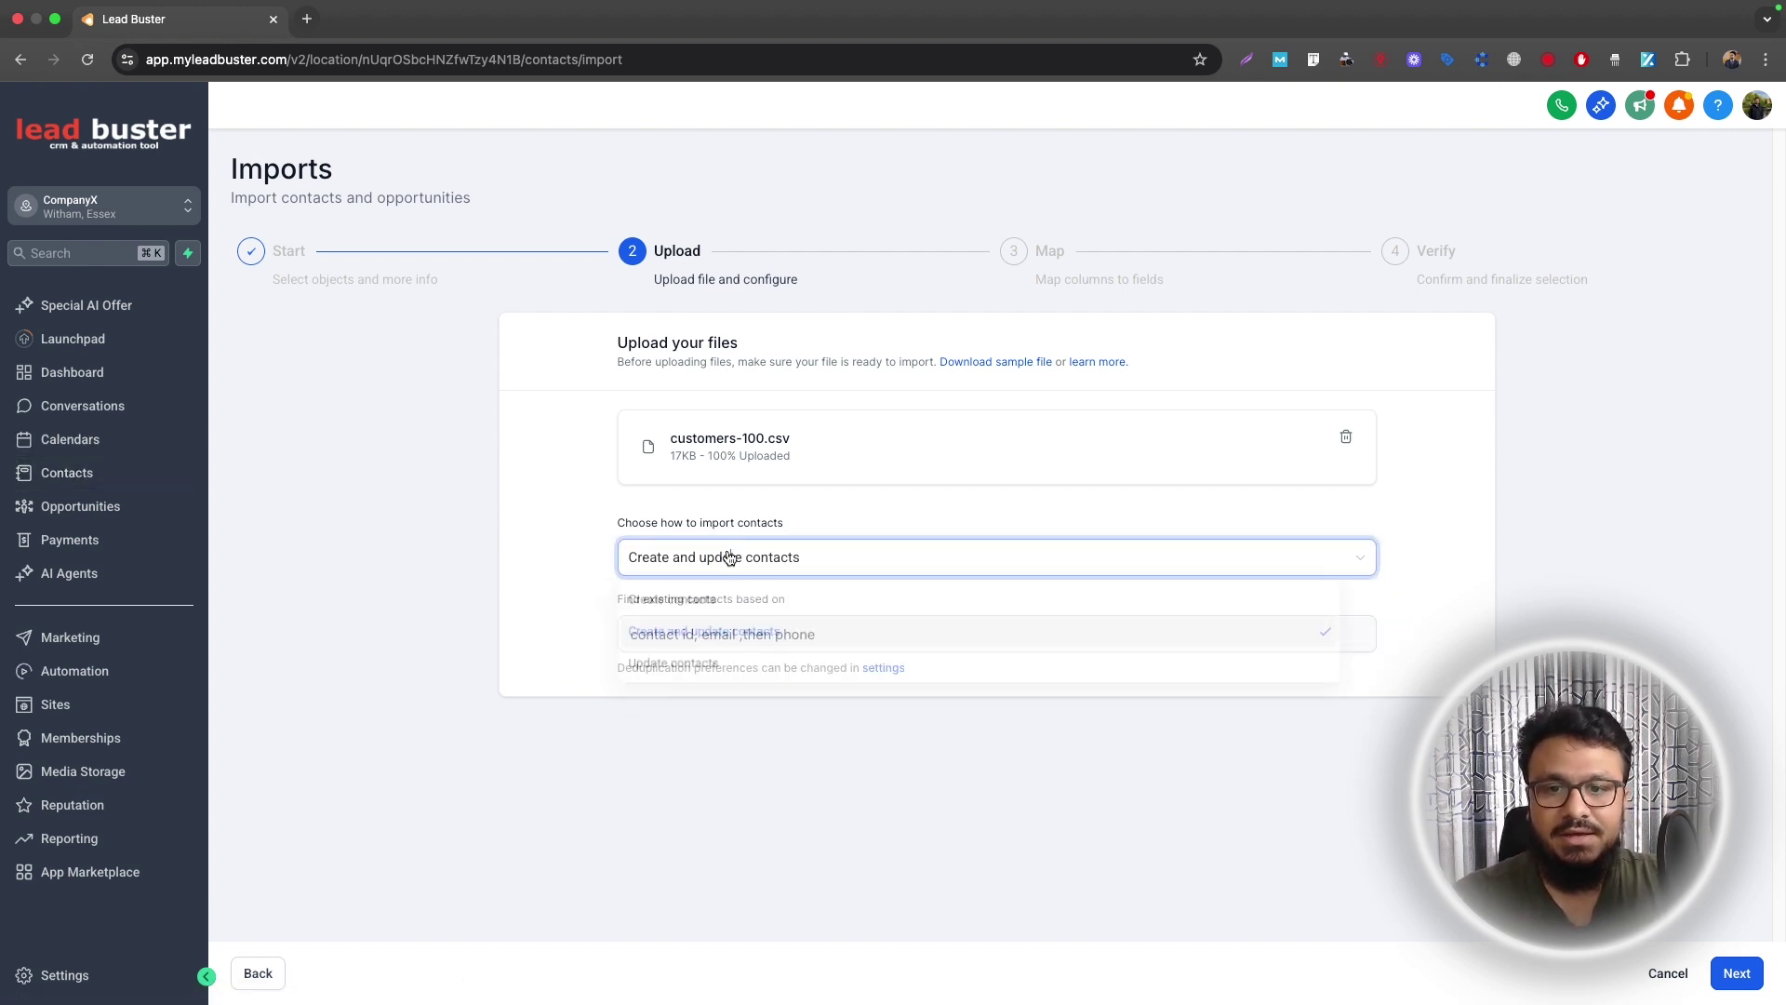
{"action": "left_click", "coordinate": [573, 544]}
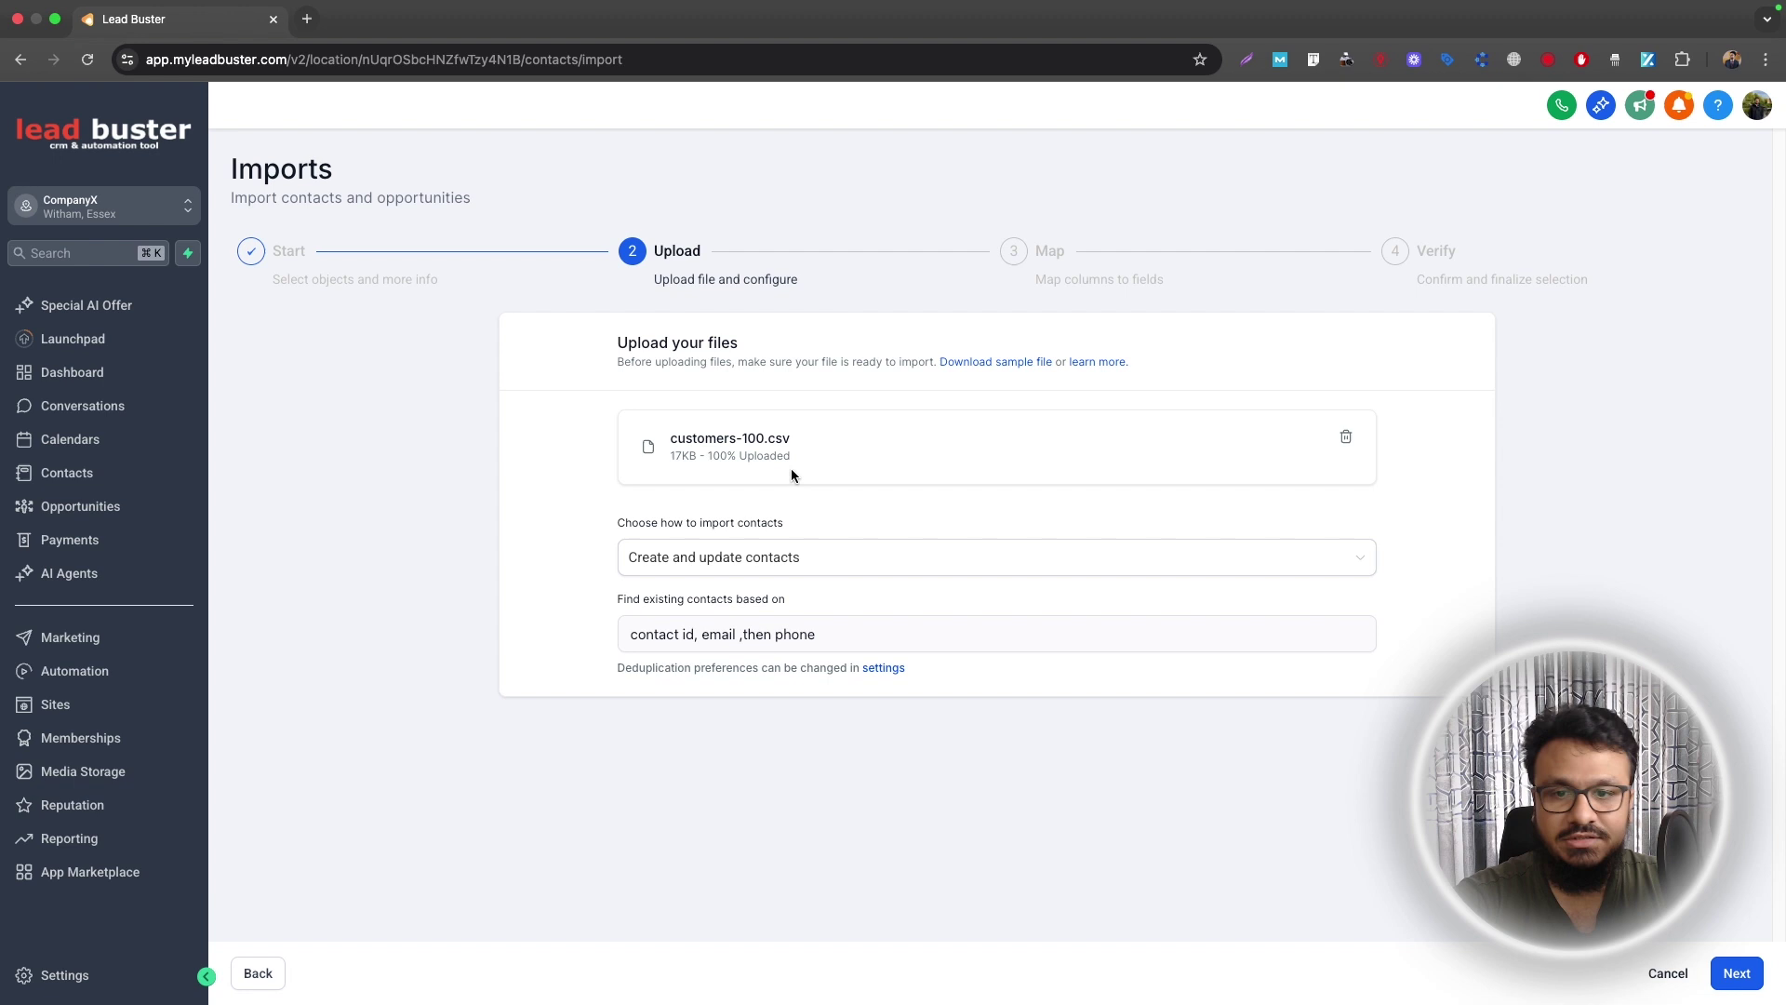
{"action": "left_click", "coordinate": [742, 569]}
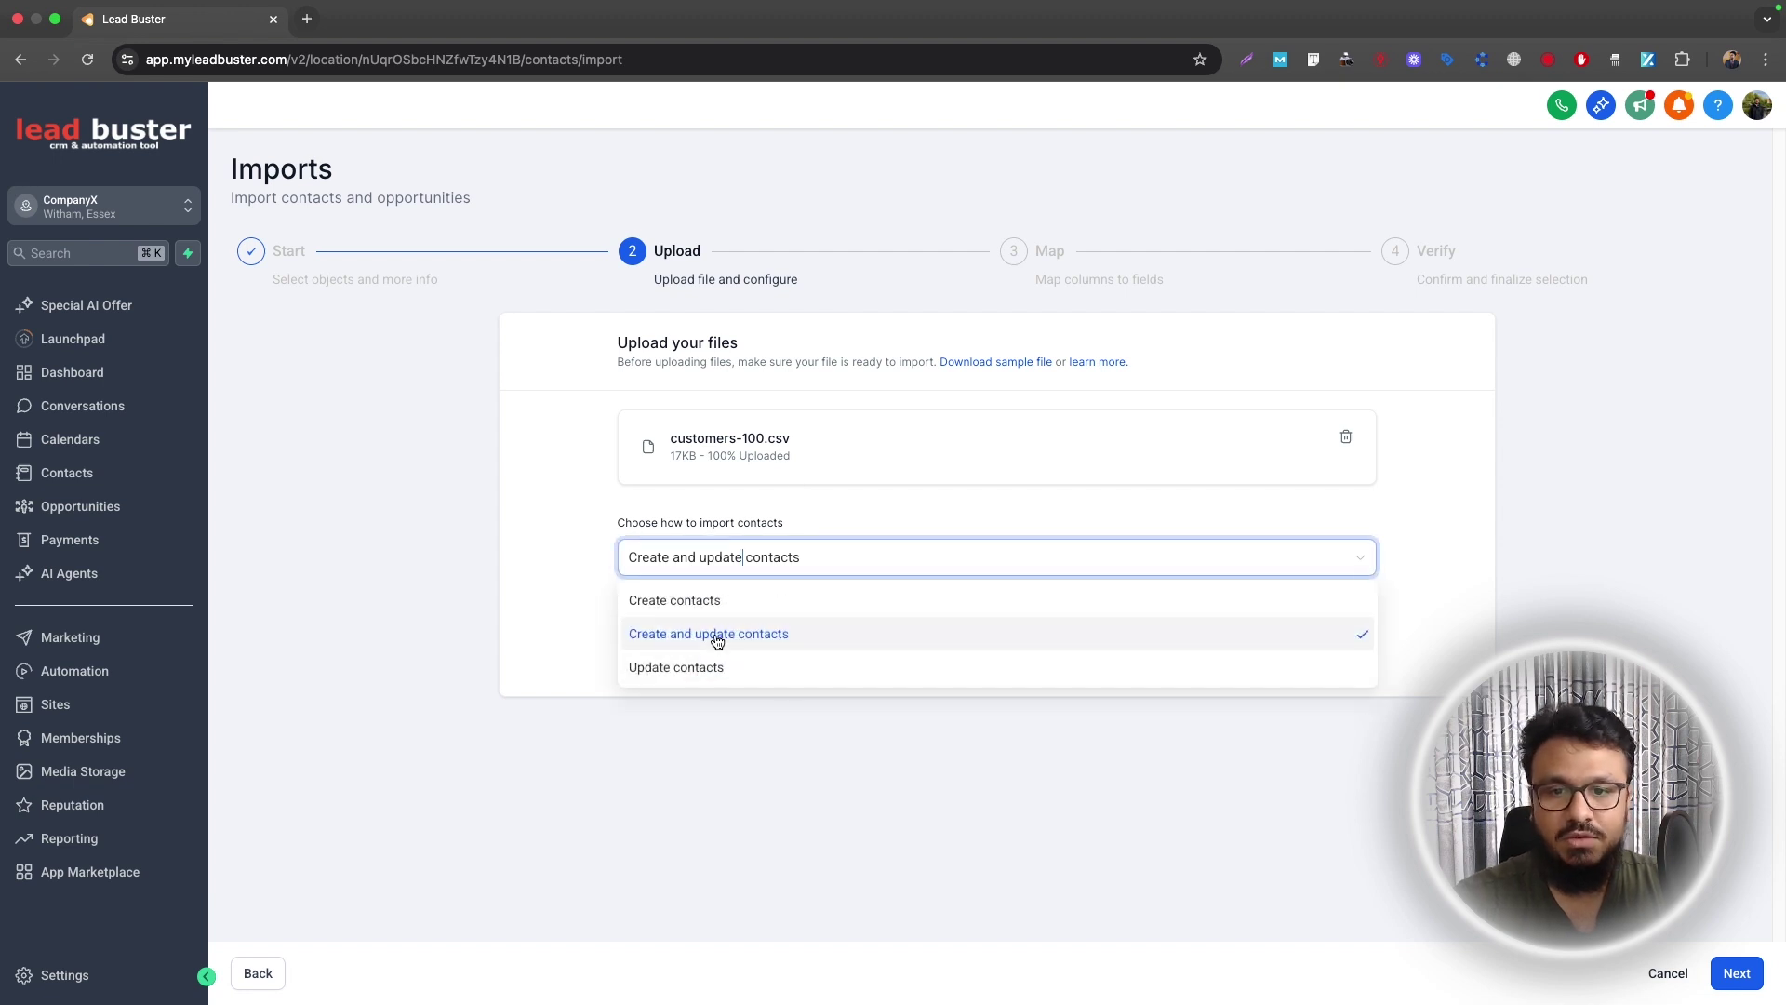
{"action": "left_click", "coordinate": [710, 638]}
{"action": "left_click", "coordinate": [1723, 971]}
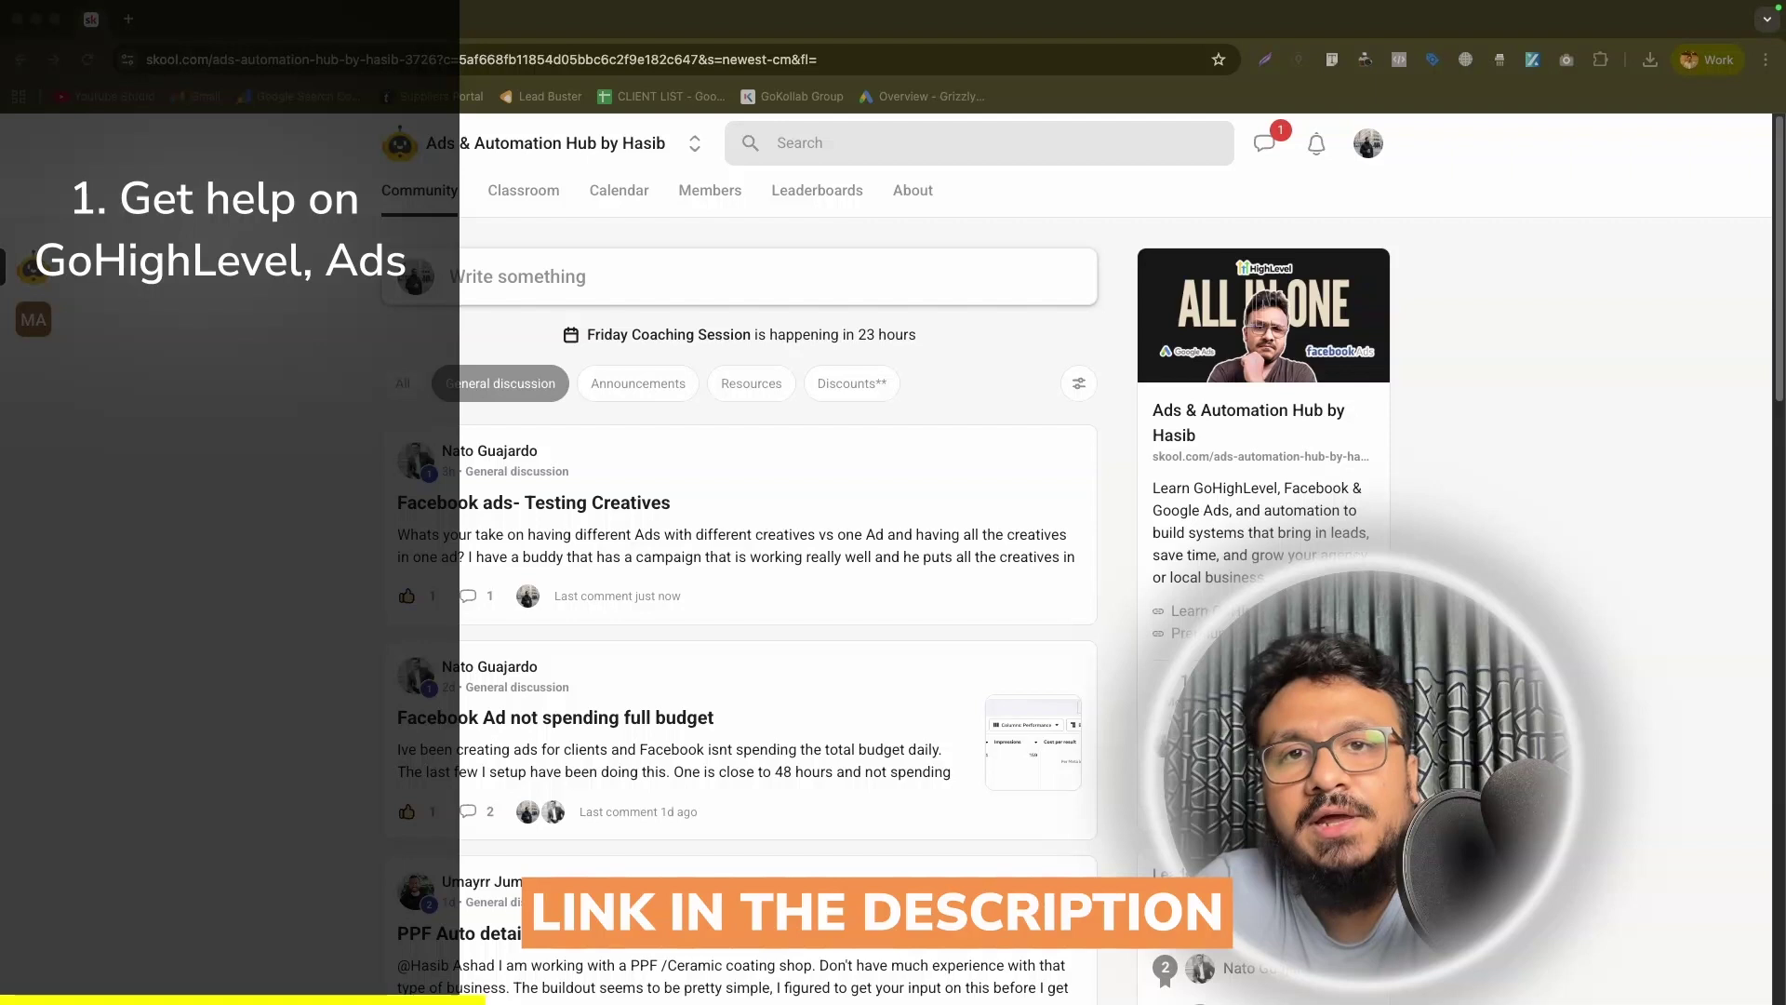
- Show the Ads & Automation Hub community's Calendar page in Skool
{"action": "left_click", "coordinate": [619, 190]}
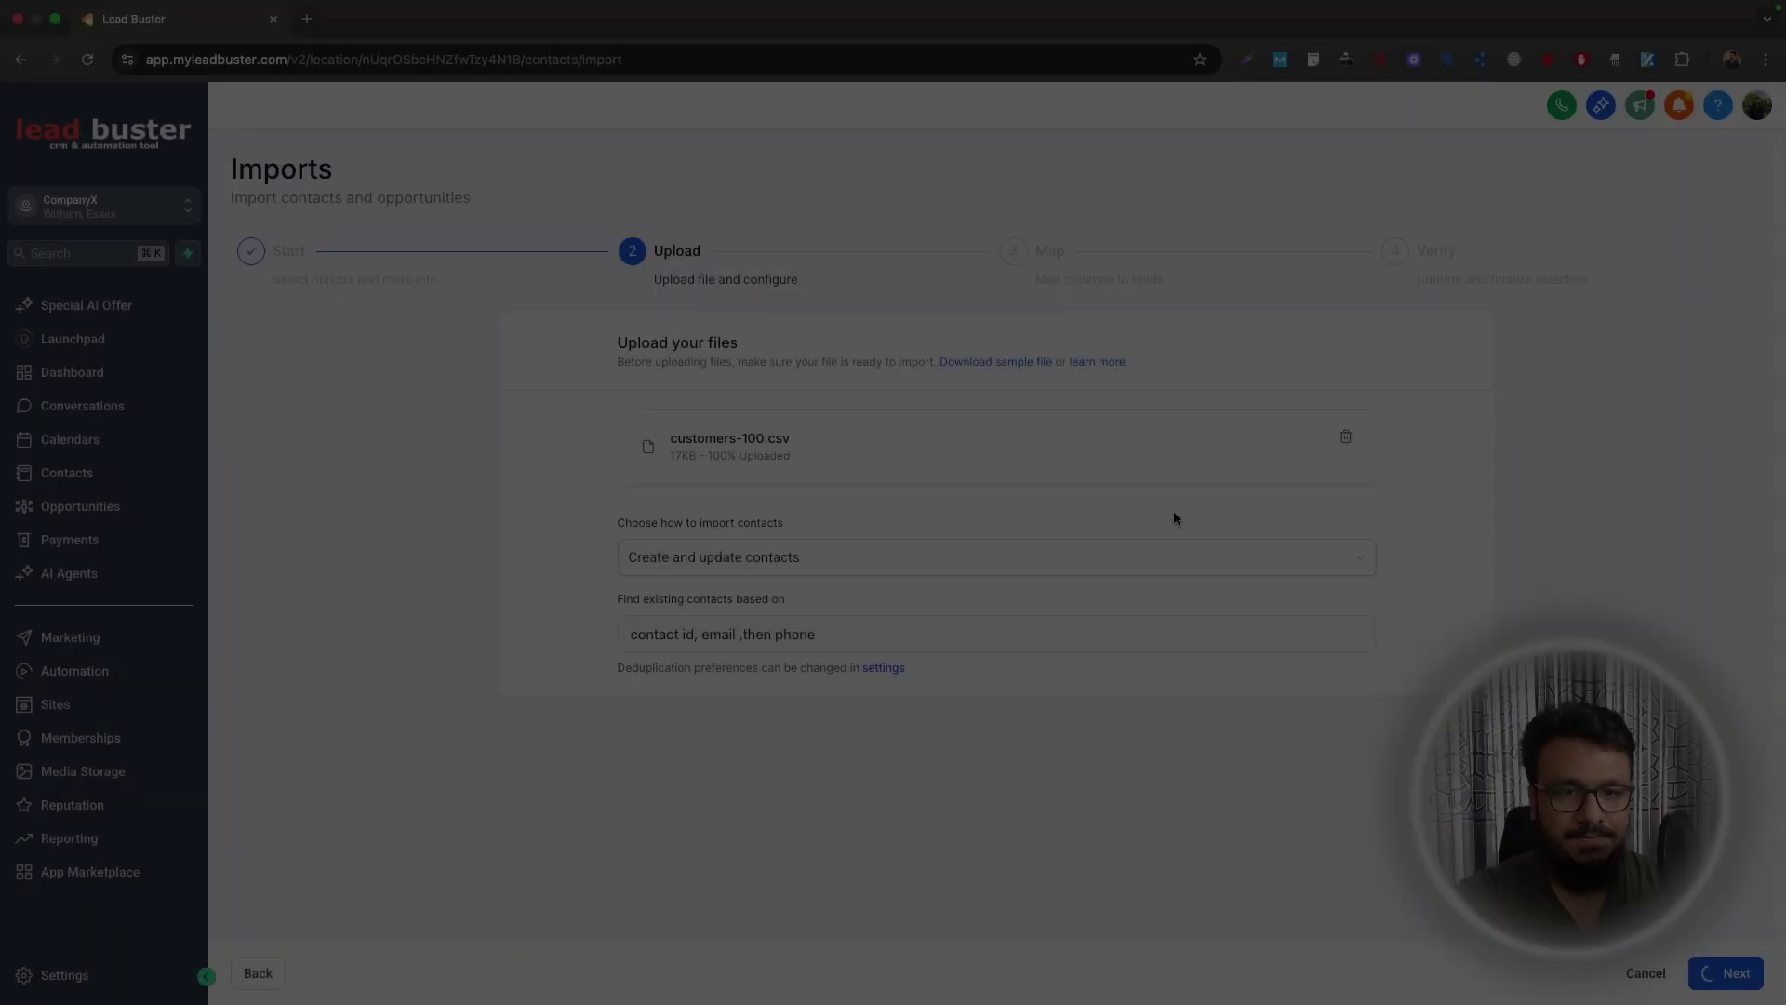
- Scroll through the mapping table and check which field the First Name column maps to
{"action": "scroll", "coordinate": [812, 592], "scroll_direction": "down", "scroll_amount": 9}
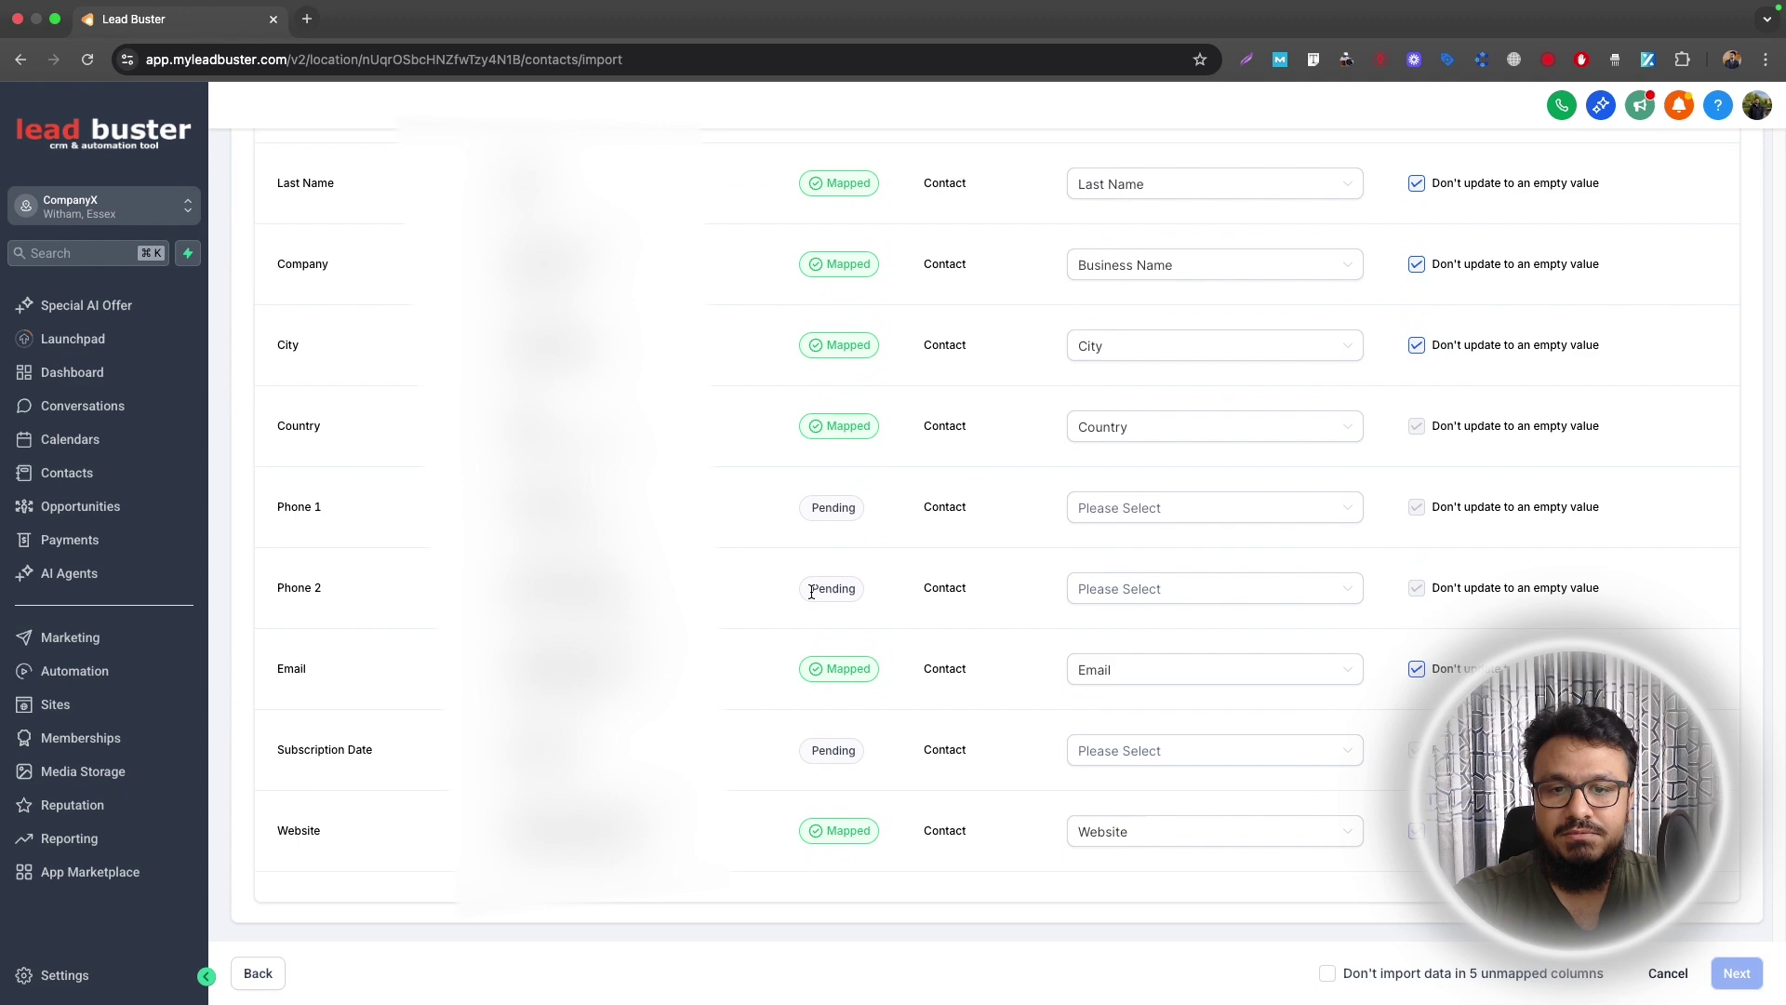
{"action": "scroll", "coordinate": [812, 592], "scroll_direction": "up", "scroll_amount": 10}
{"action": "scroll", "coordinate": [809, 591], "scroll_direction": "down", "scroll_amount": 5}
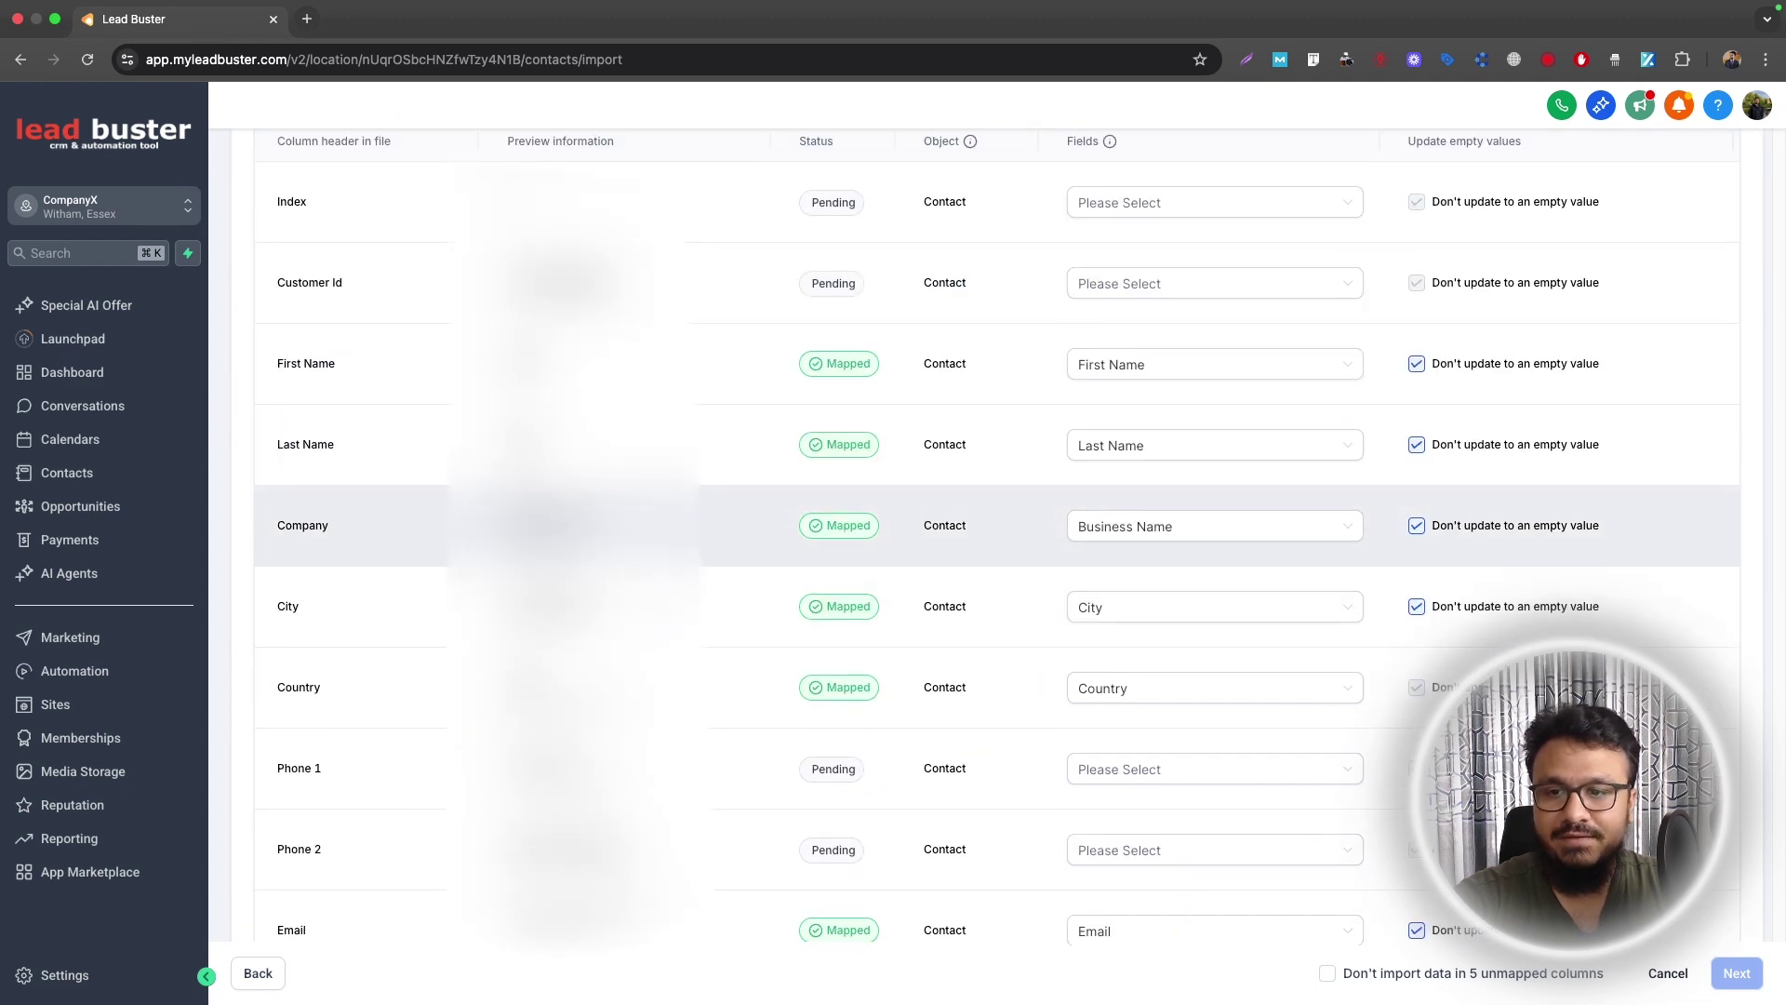
{"action": "scroll", "coordinate": [810, 551], "scroll_direction": "up", "scroll_amount": 4}
{"action": "scroll", "coordinate": [997, 540], "scroll_direction": "up", "scroll_amount": 2}
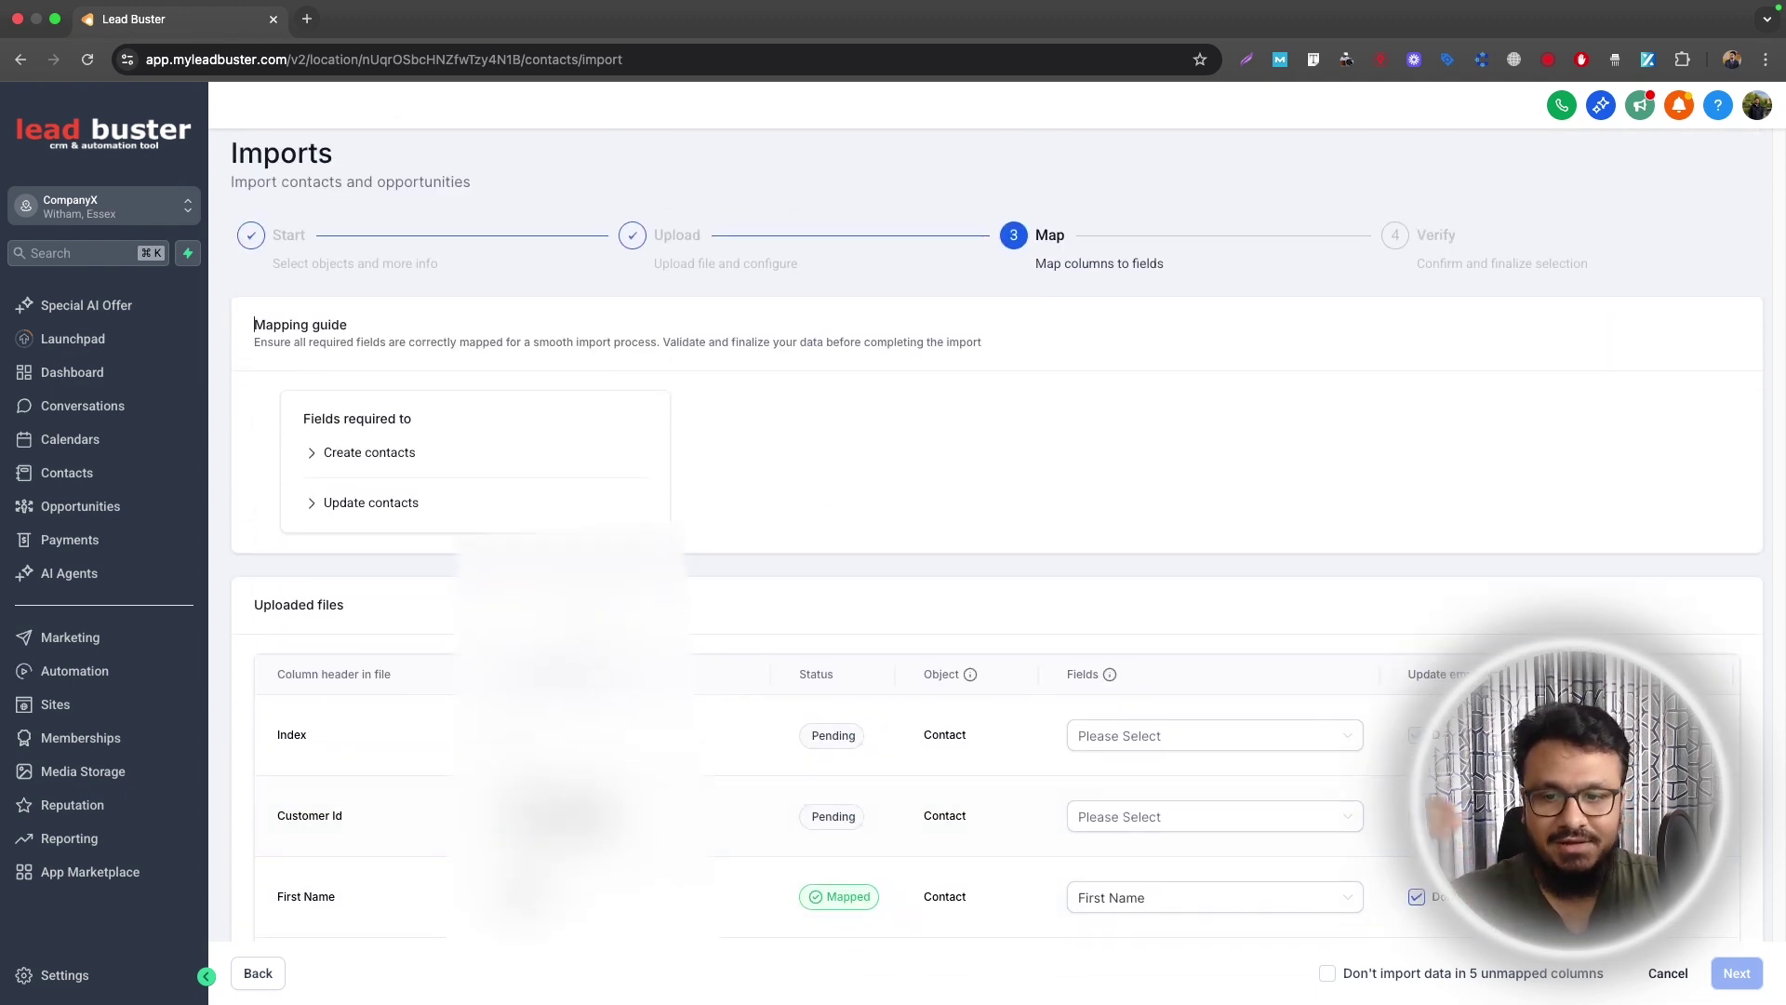
{"action": "scroll", "coordinate": [254, 325], "scroll_direction": "down", "scroll_amount": 5}
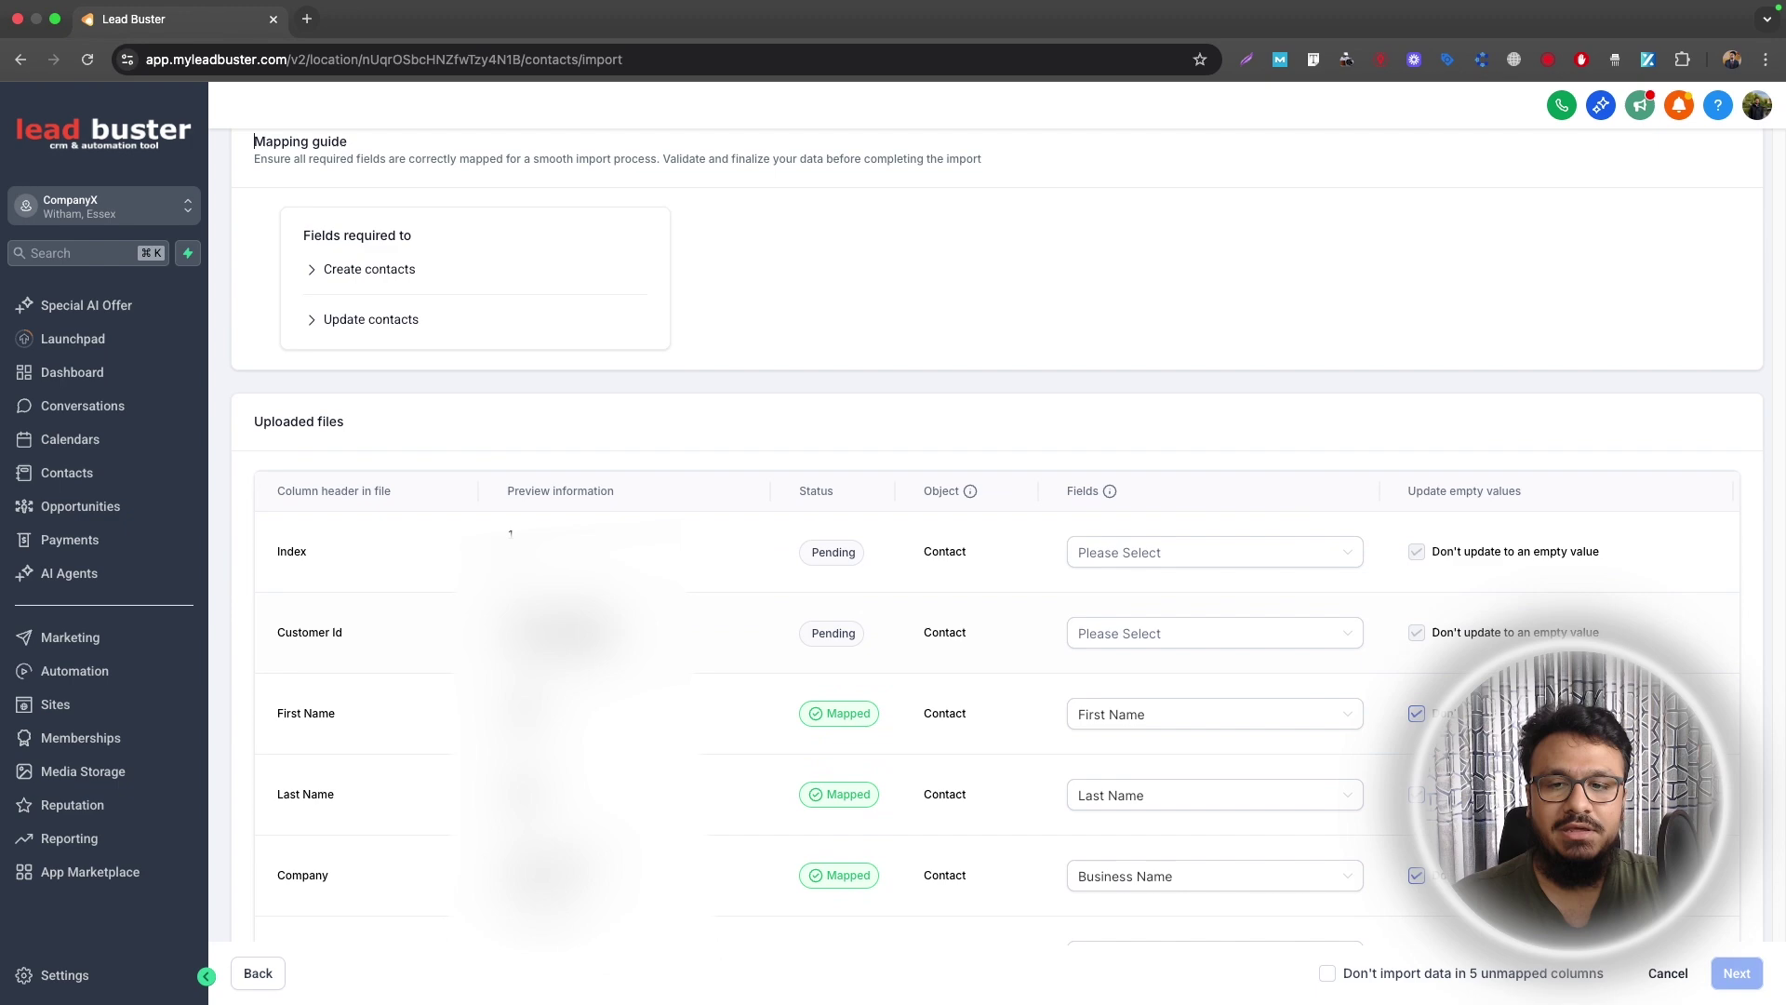
{"action": "scroll", "coordinate": [585, 643], "scroll_direction": "down", "scroll_amount": 3}
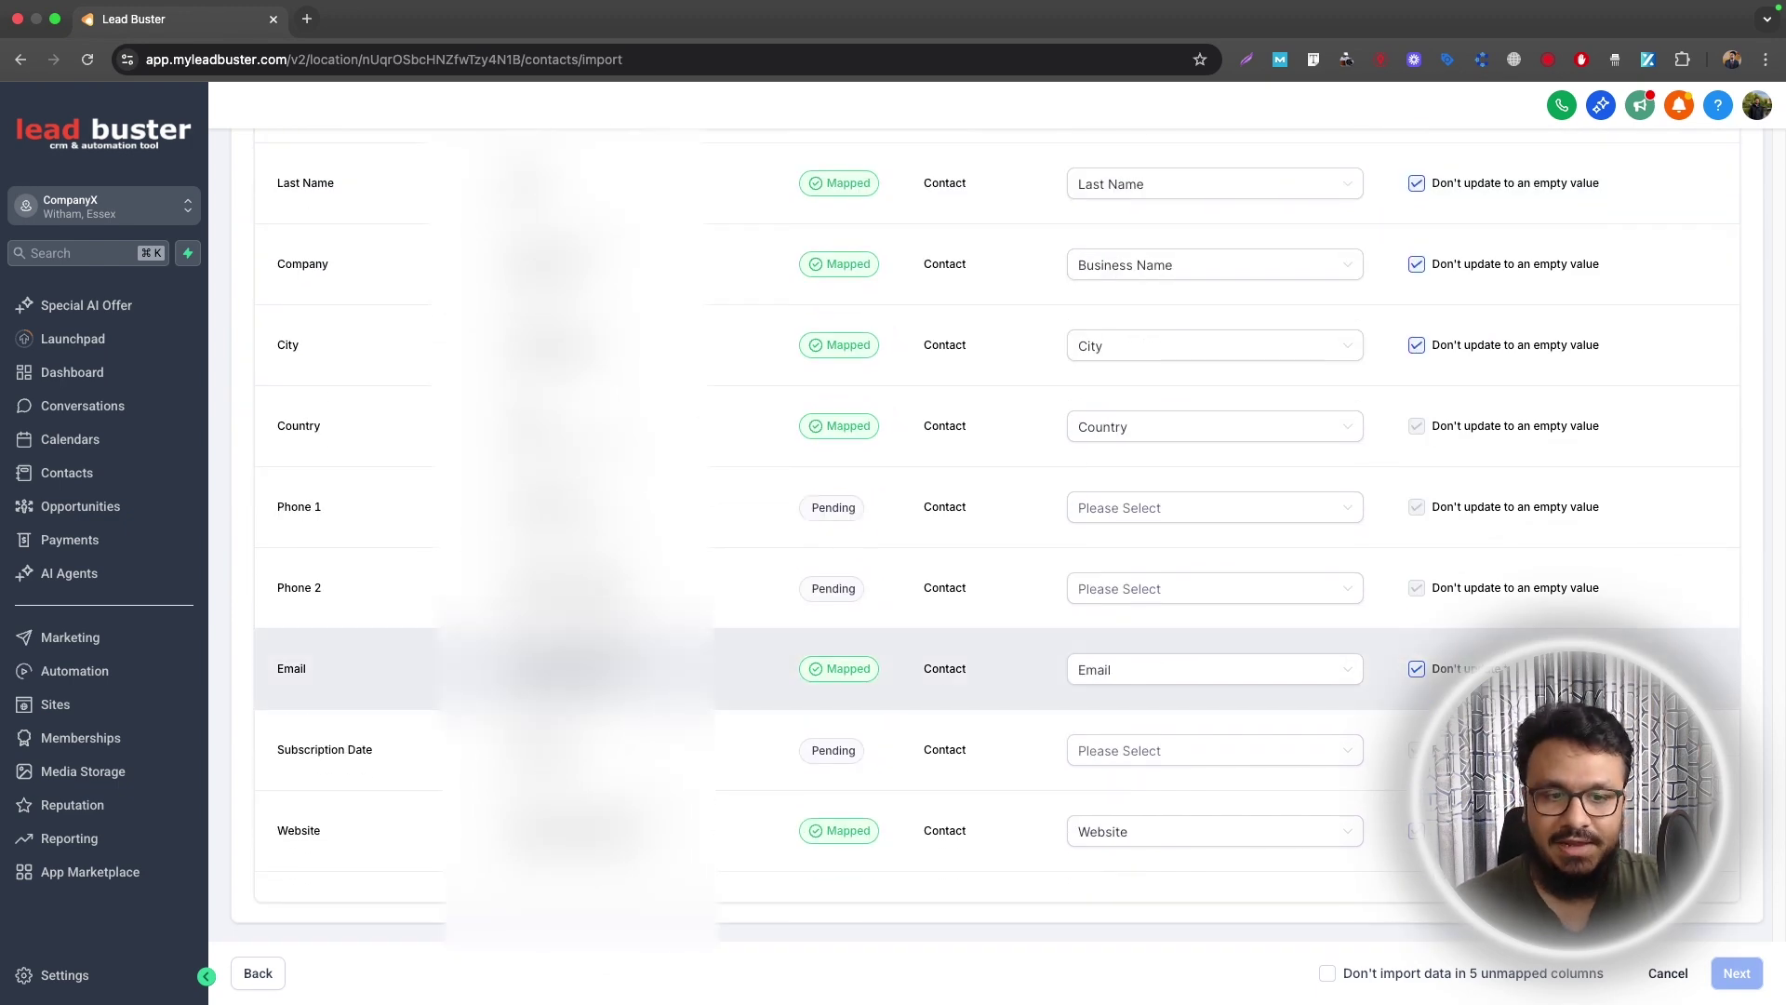
{"action": "scroll", "coordinate": [585, 643], "scroll_direction": "up", "scroll_amount": 8}
{"action": "scroll", "coordinate": [614, 527], "scroll_direction": "down", "scroll_amount": 2}
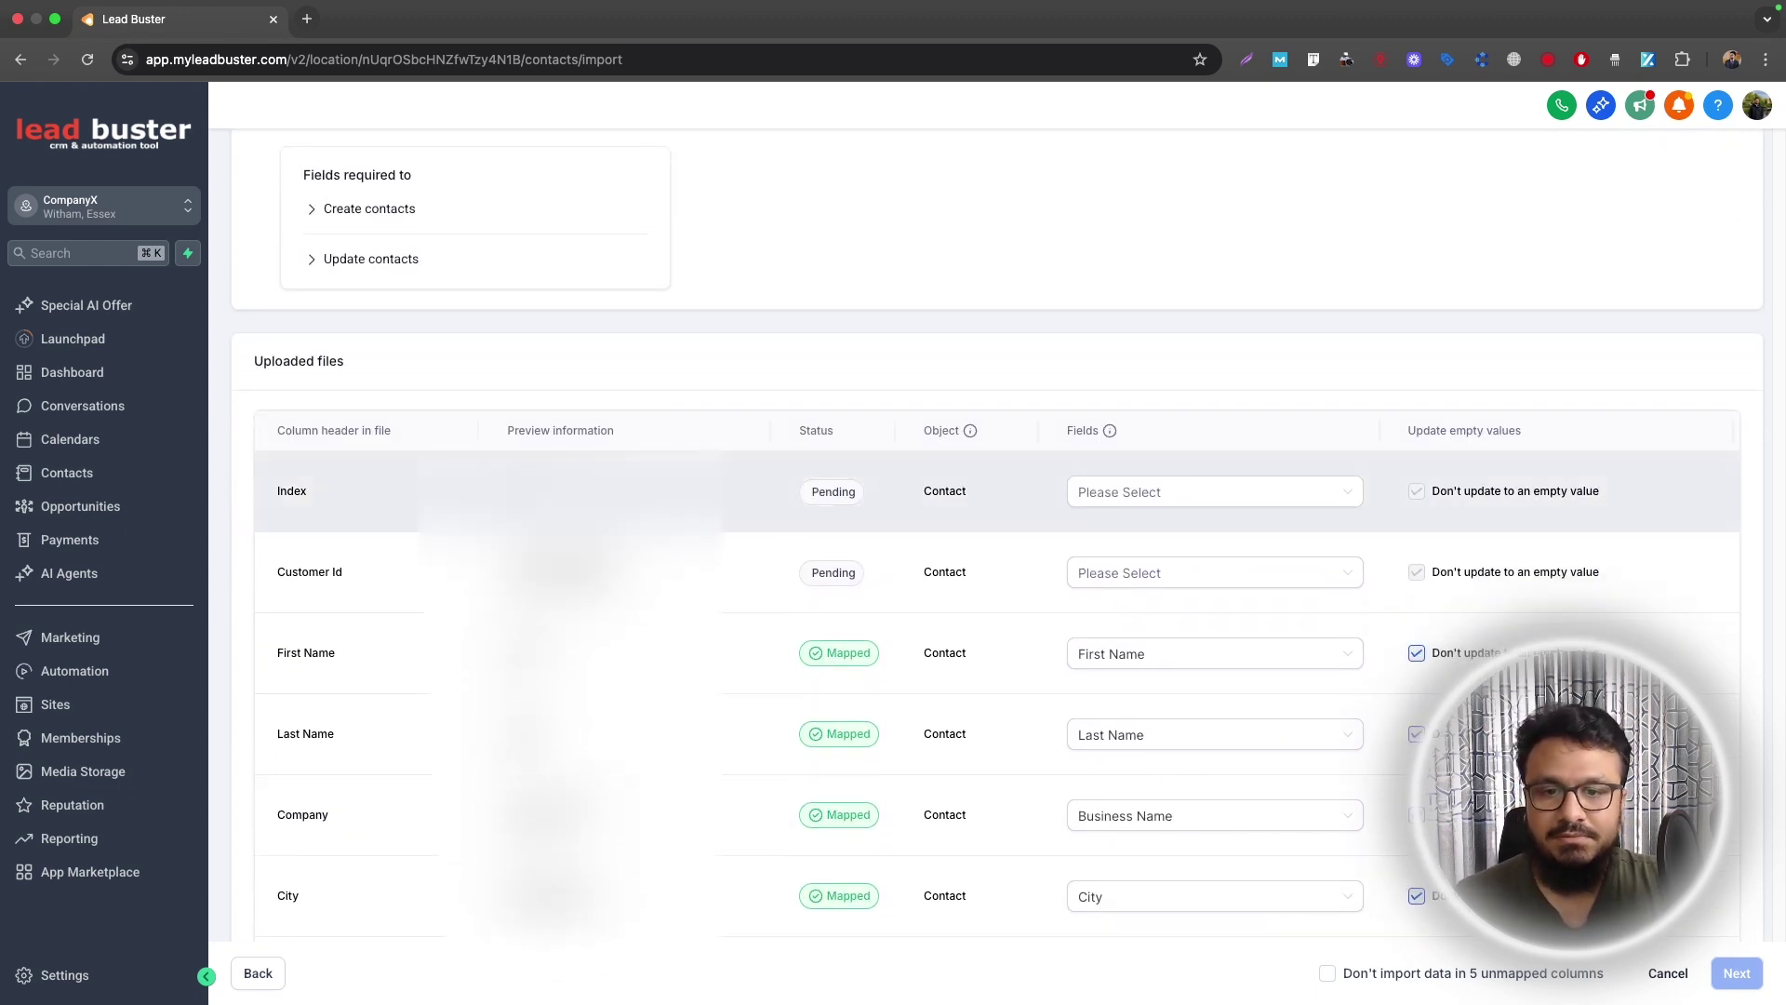
{"action": "scroll", "coordinate": [415, 460], "scroll_direction": "down", "scroll_amount": 2}
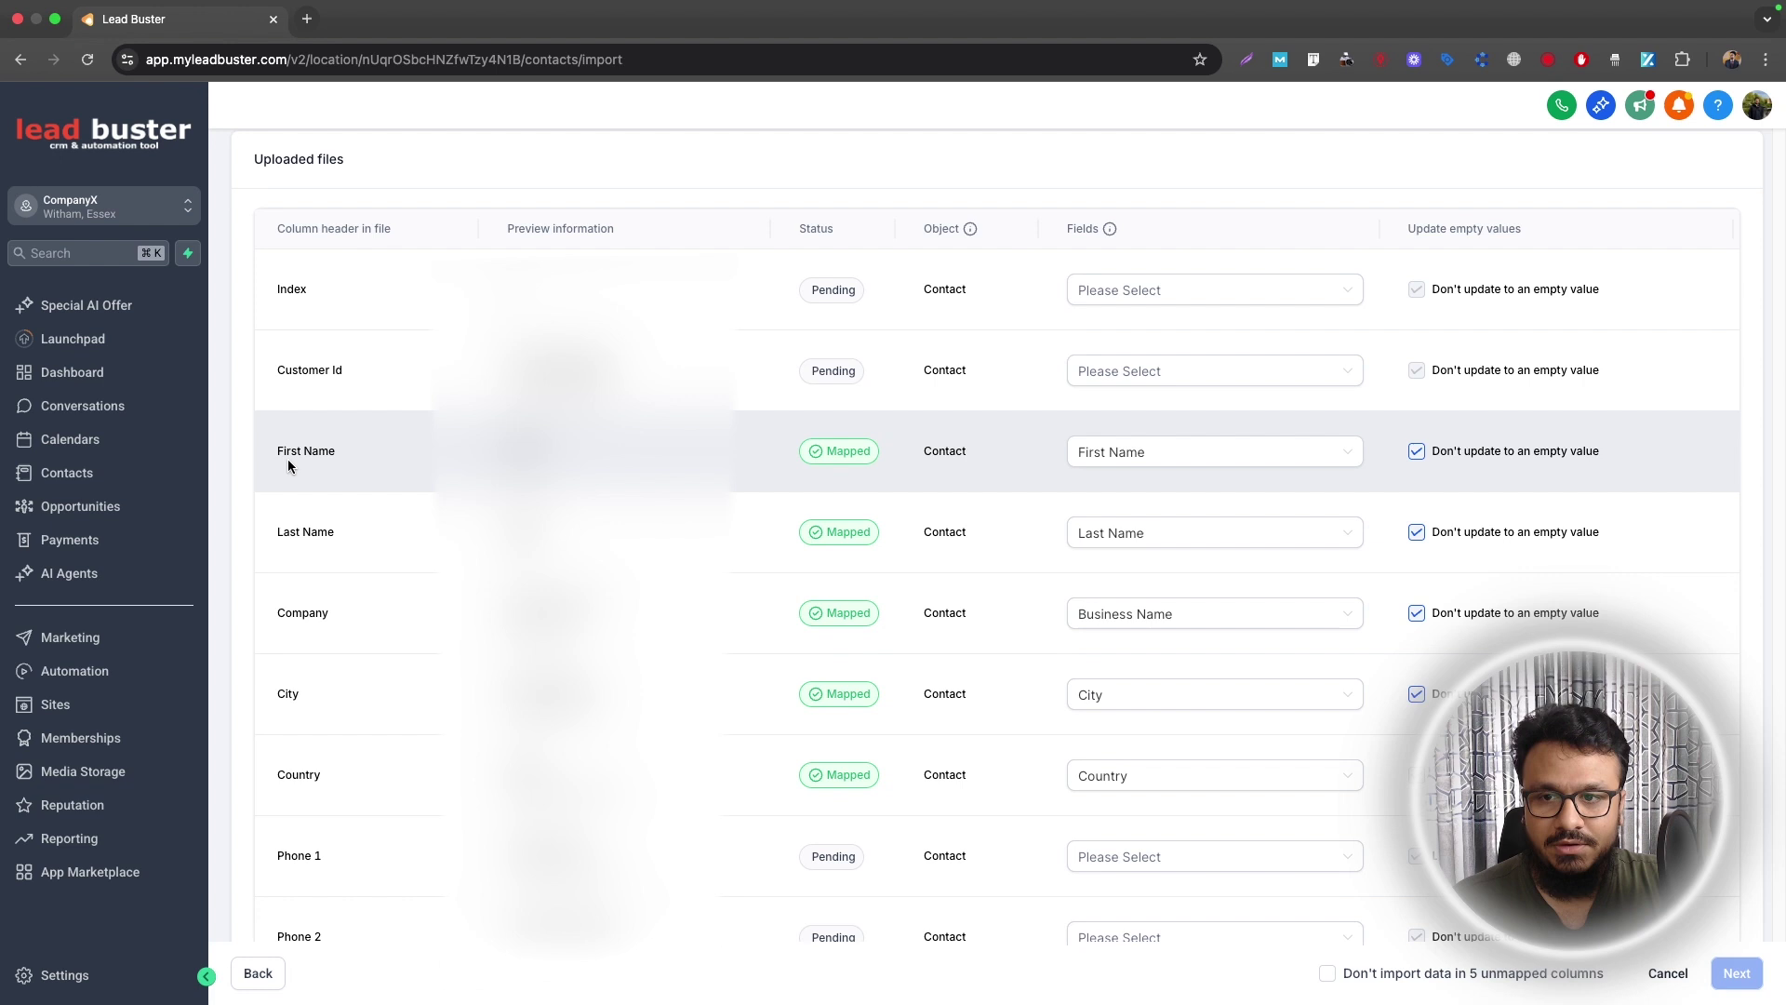
{"action": "left_click", "coordinate": [1197, 470]}
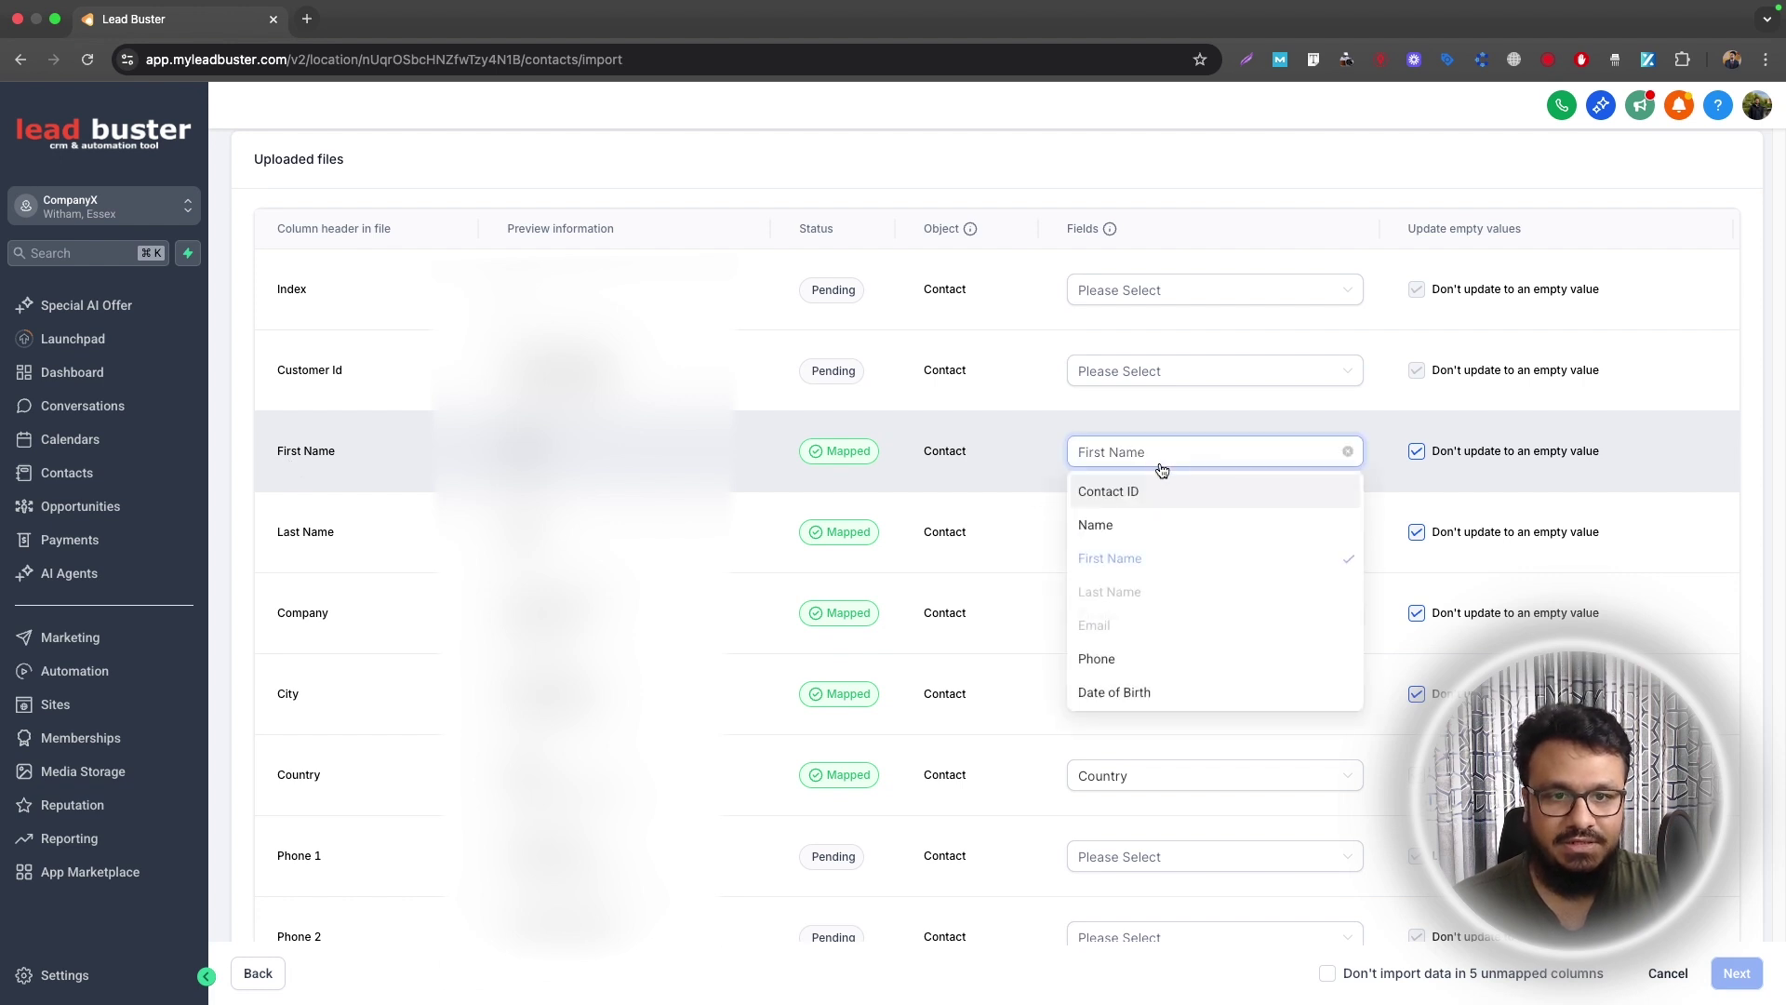
{"action": "left_click", "coordinate": [1161, 462]}
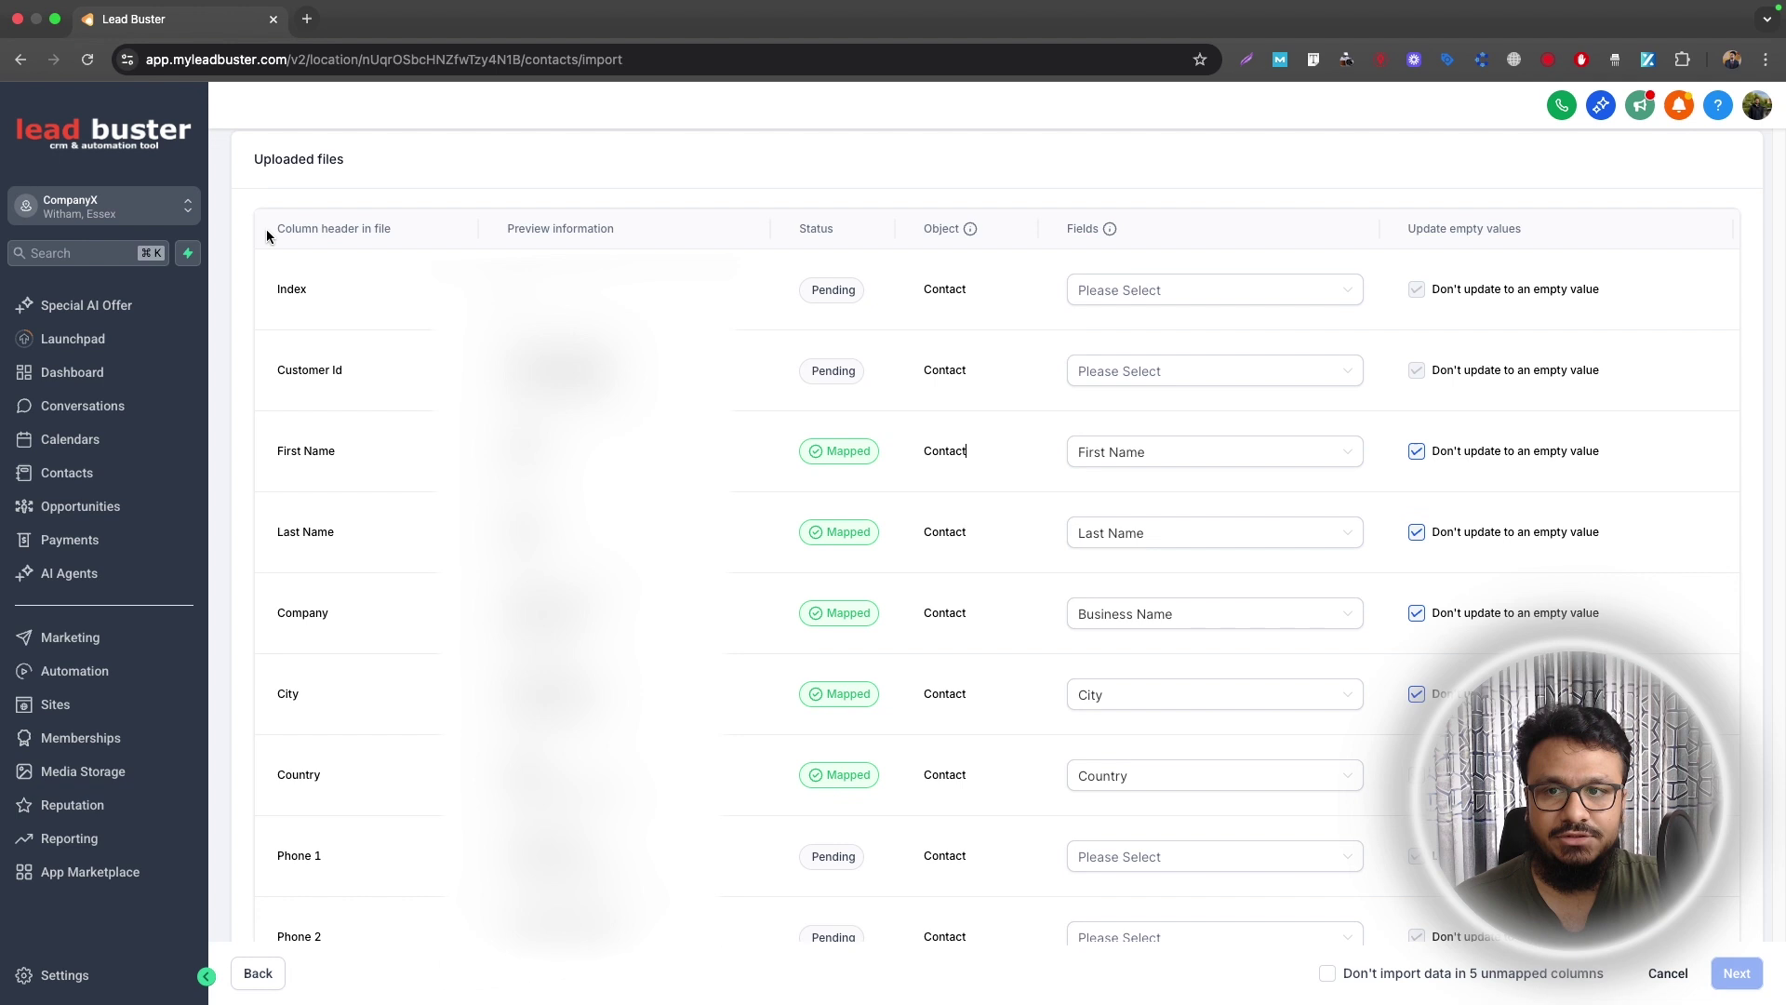
{"action": "left_click_drag", "start_coordinate": [274, 229], "coordinate": [391, 229]}
{"action": "left_click", "coordinate": [333, 300]}
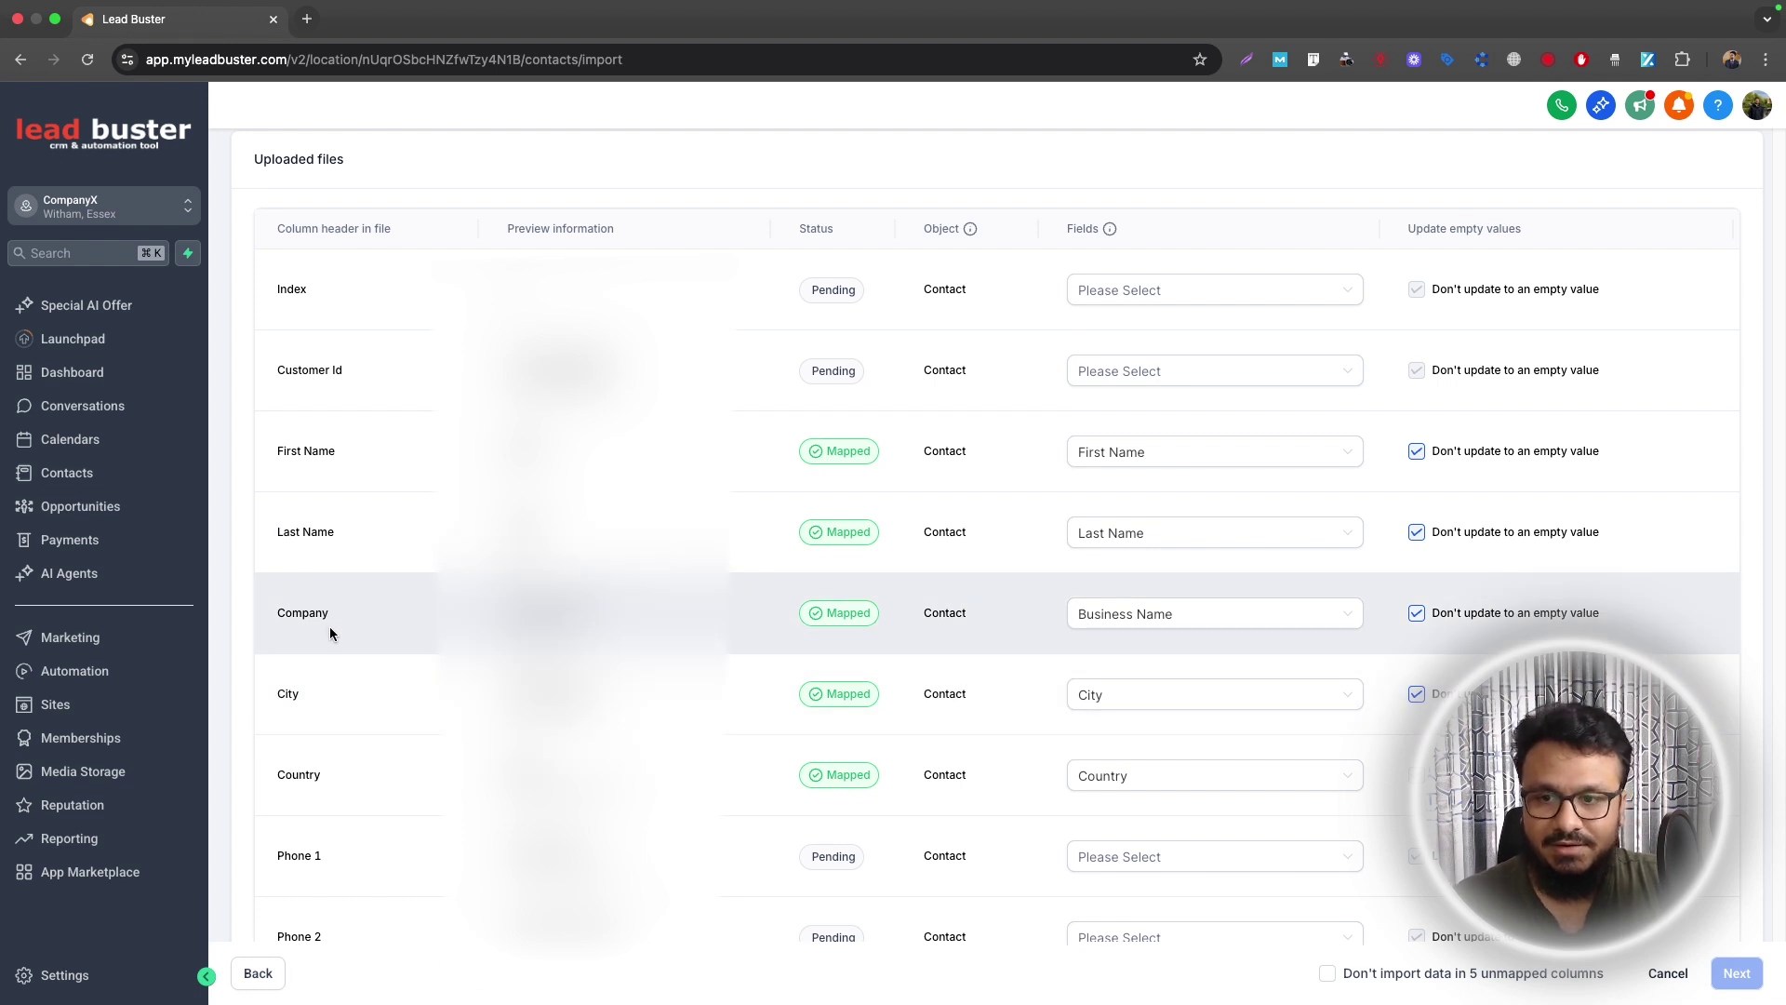
{"action": "triple_click", "coordinate": [326, 450]}
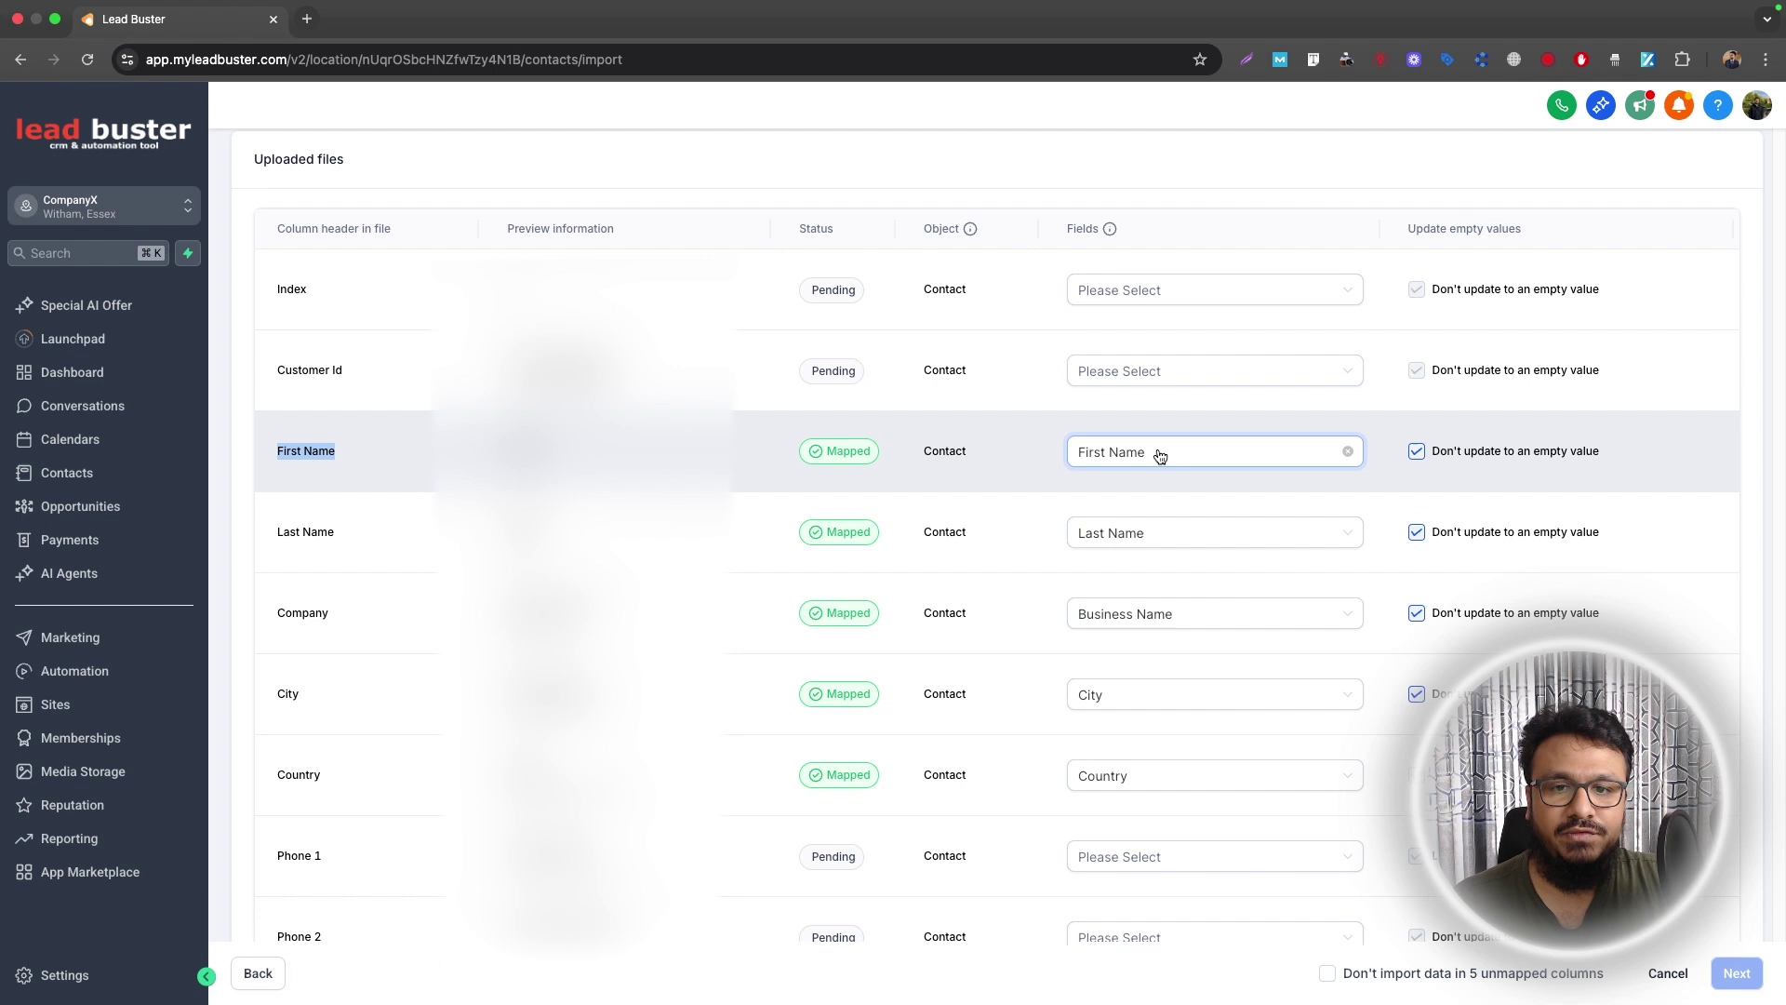
{"action": "left_click", "coordinate": [291, 547]}
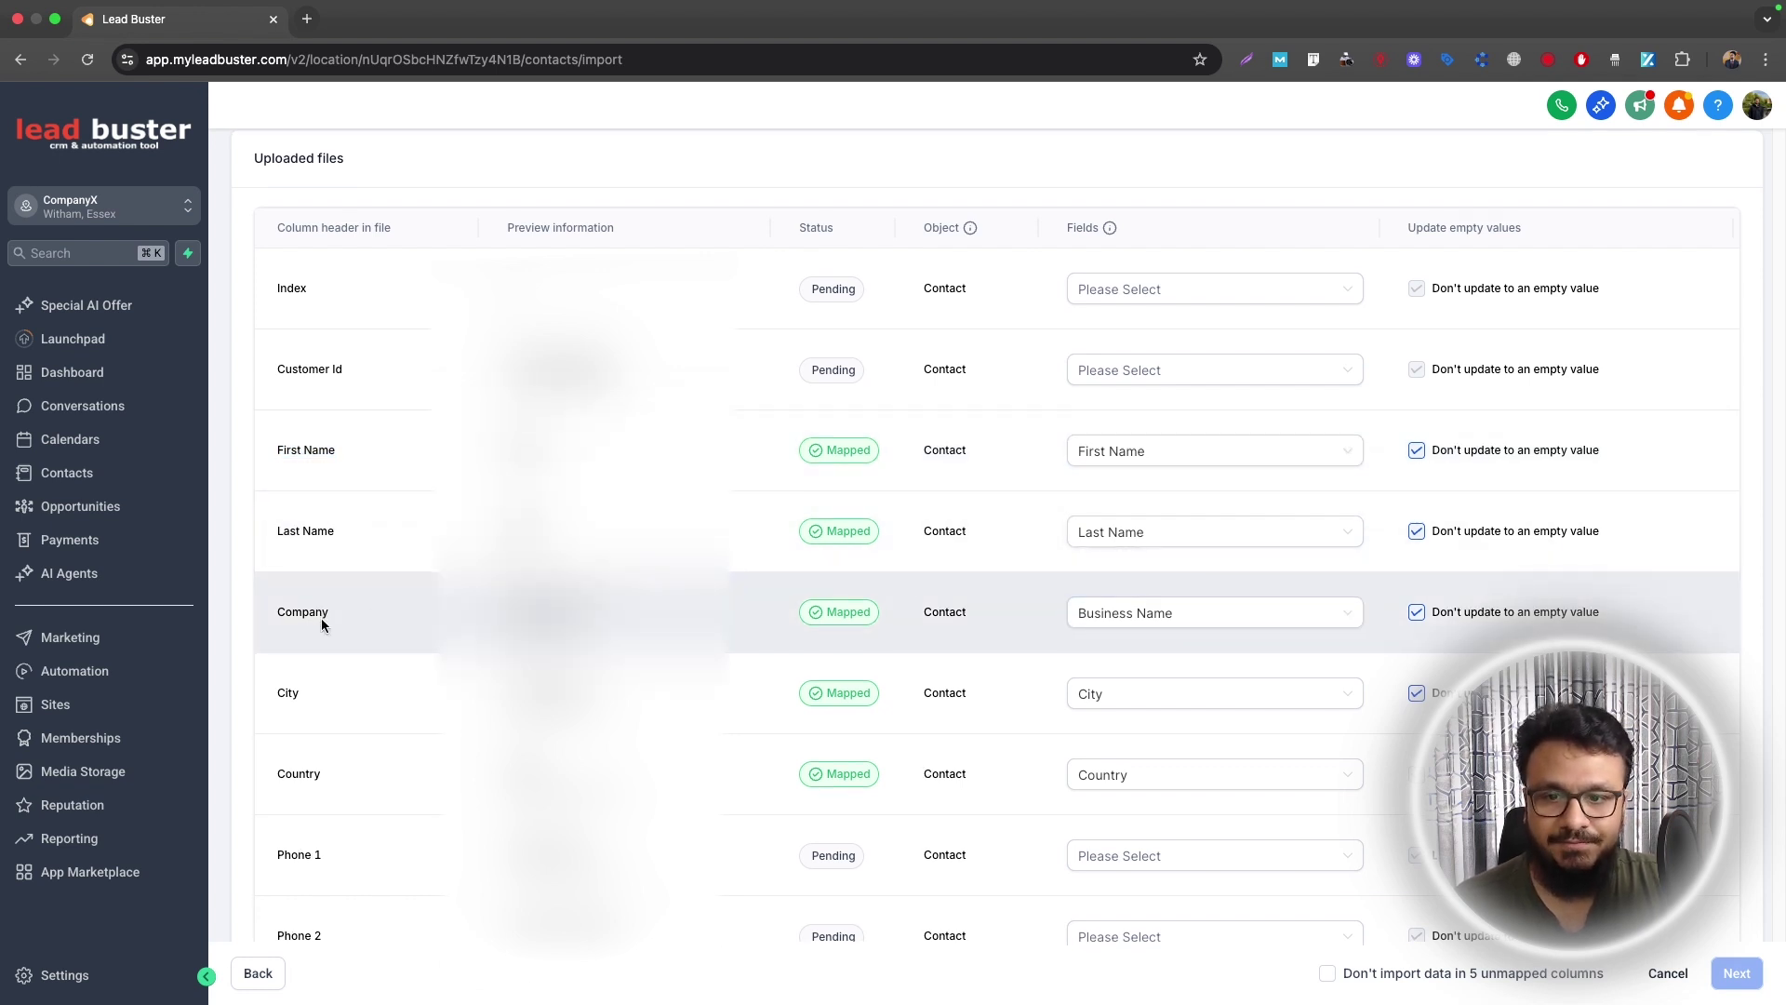
- Map the Phone 1 column to the Phone field, searching 'ph'
{"action": "scroll", "coordinate": [321, 617], "scroll_direction": "down", "scroll_amount": 3}
{"action": "scroll", "coordinate": [912, 626], "scroll_direction": "down", "scroll_amount": 4}
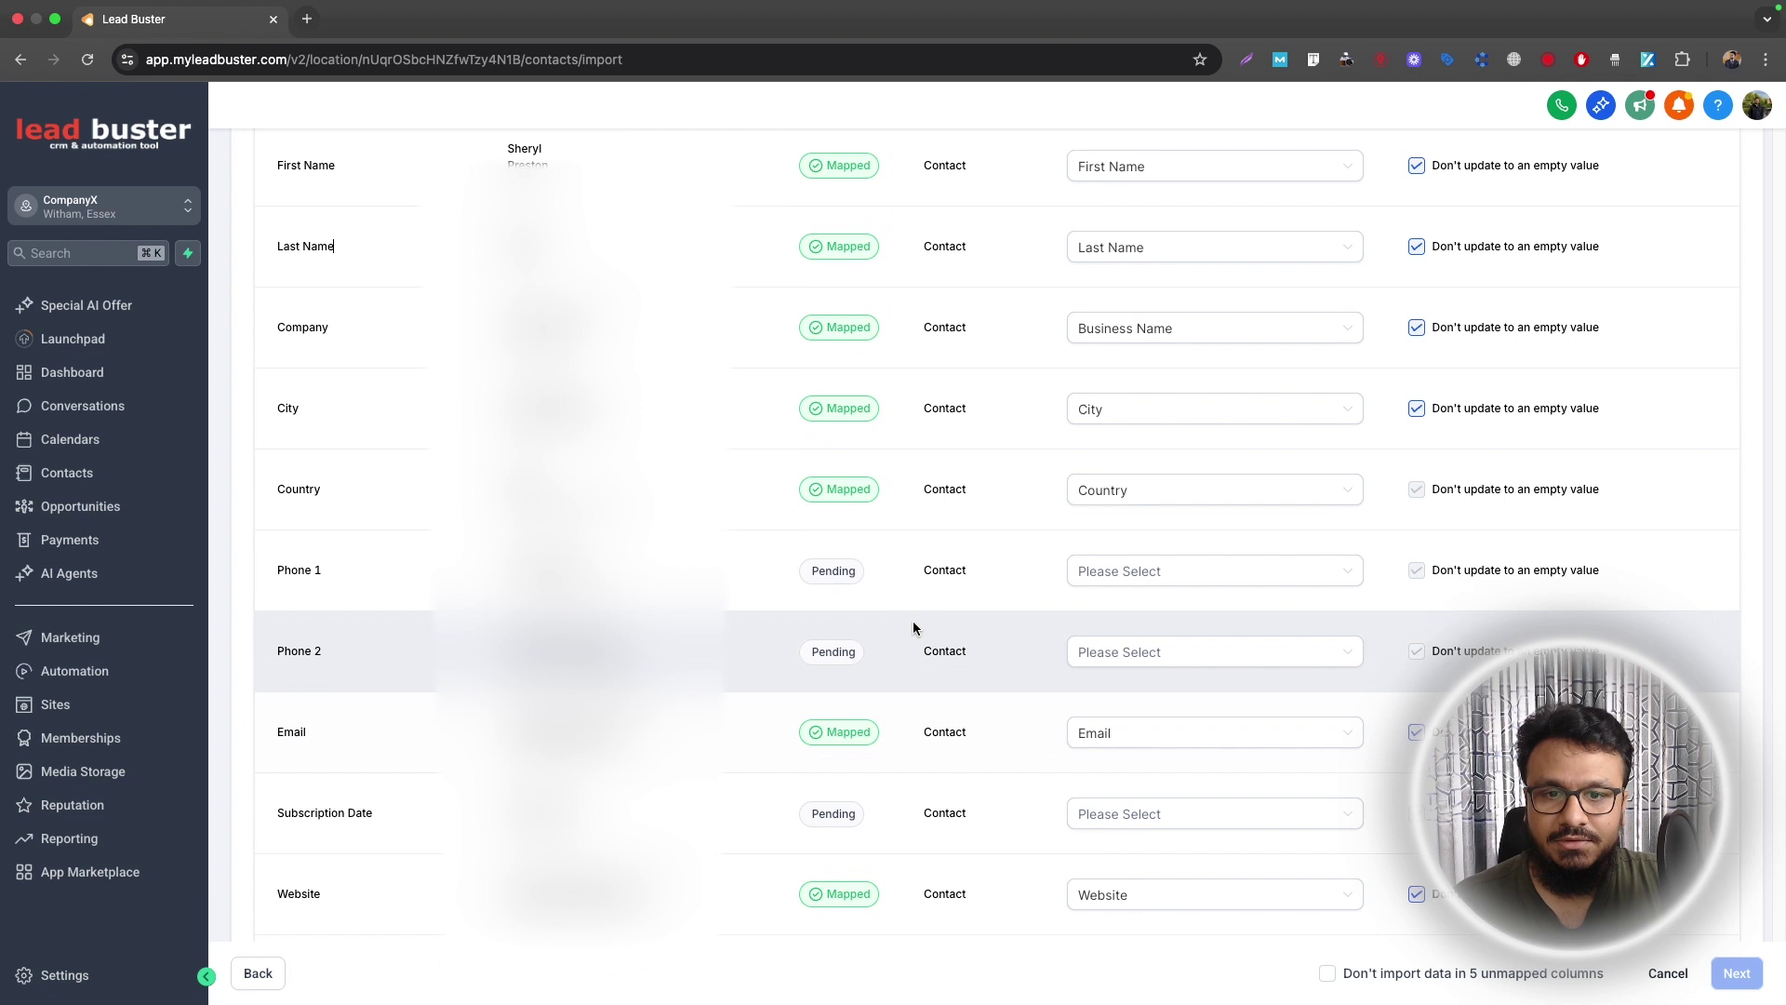
{"action": "type", "text": "ph"}
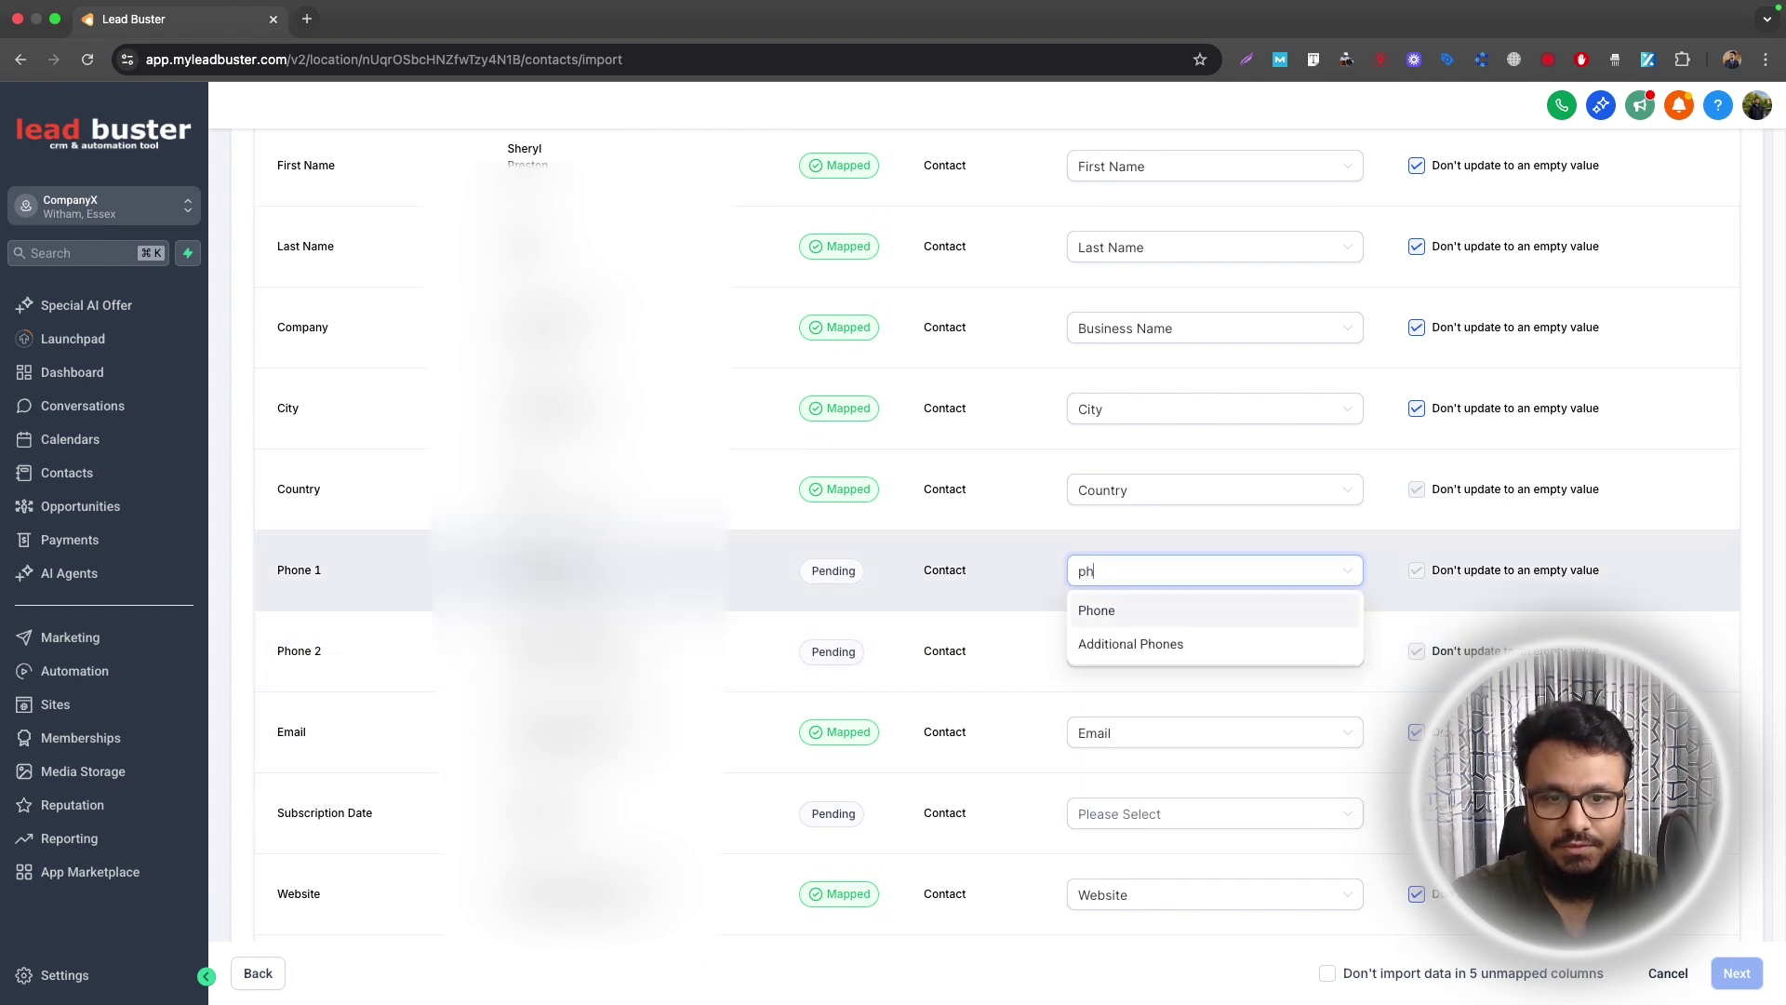
{"action": "key", "text": "Return"}
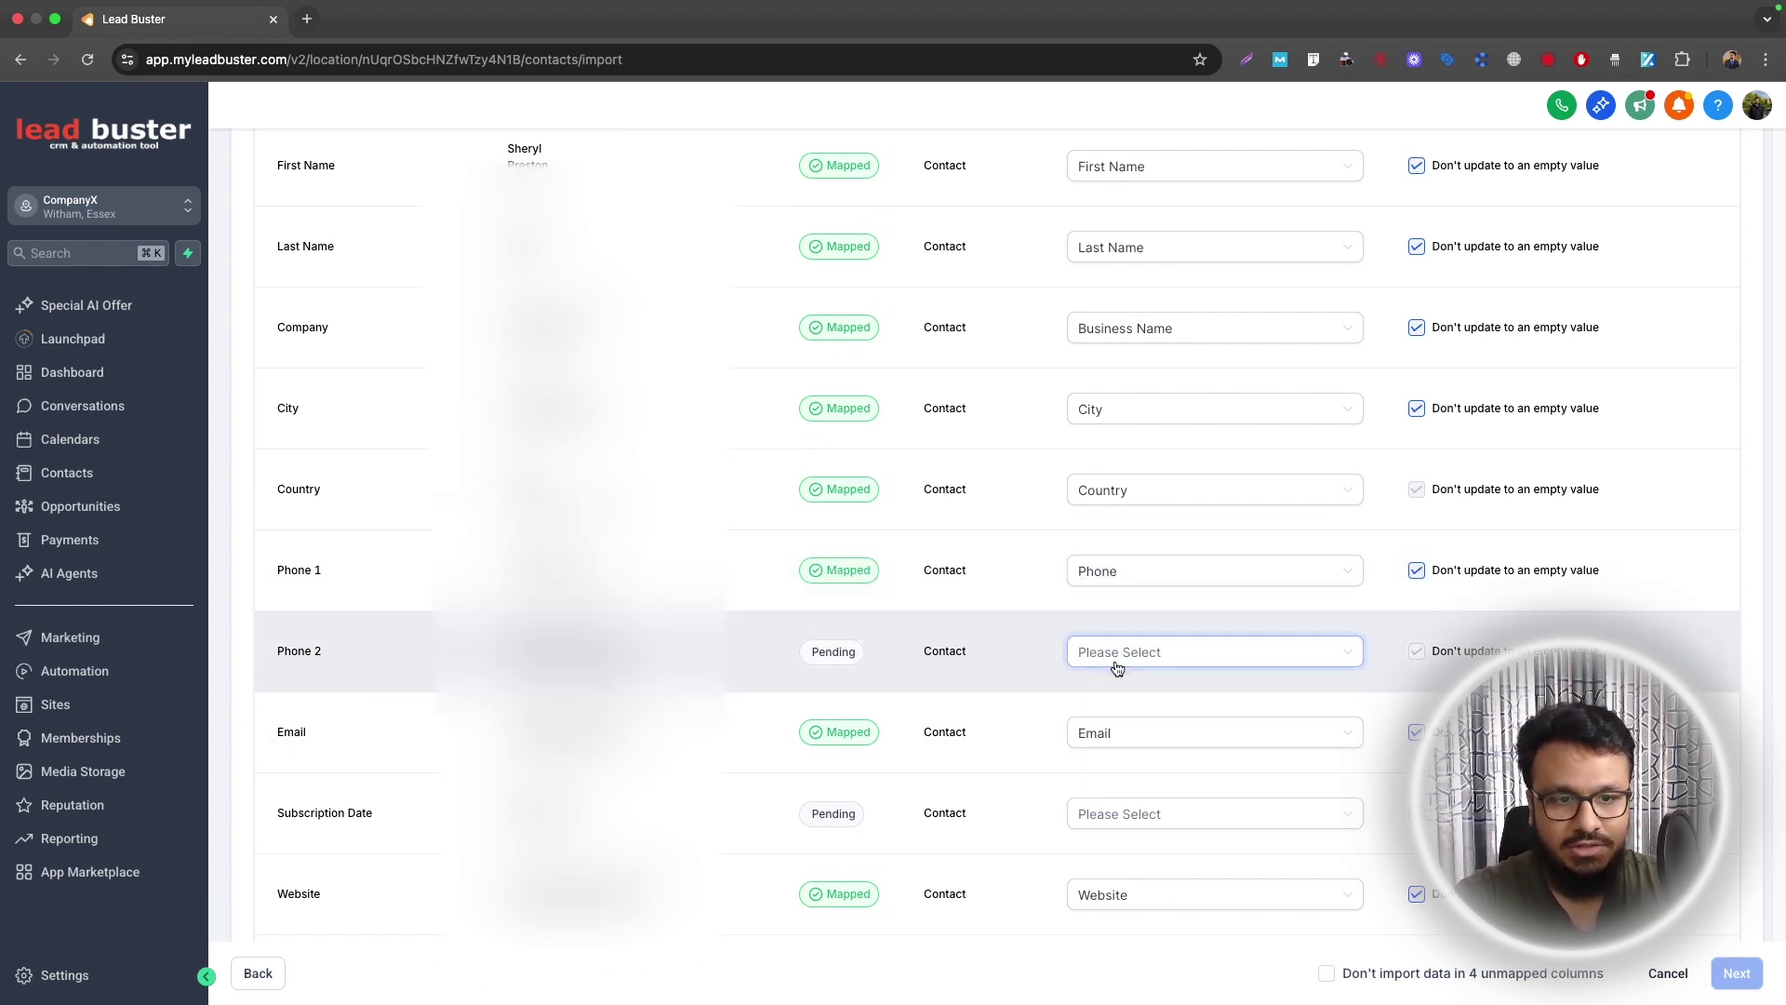
{"action": "scroll", "coordinate": [1035, 714], "scroll_direction": "down", "scroll_amount": 2}
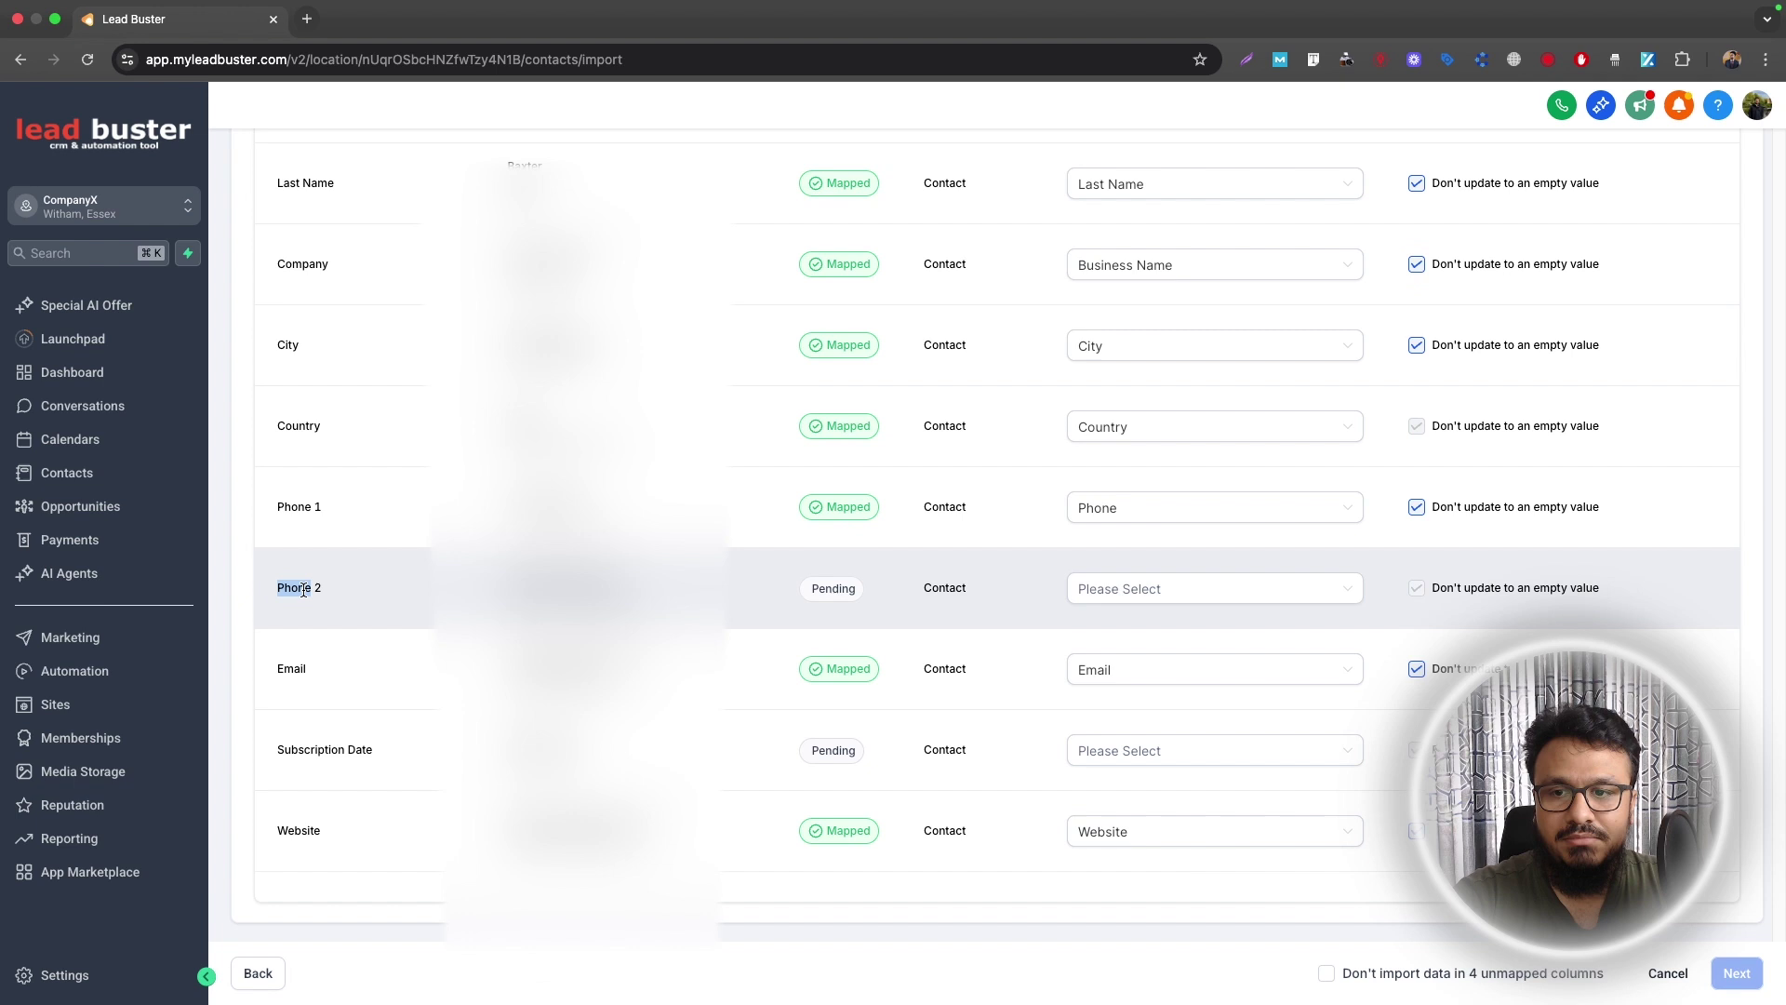
{"action": "scroll", "coordinate": [307, 577], "scroll_direction": "up", "scroll_amount": 3}
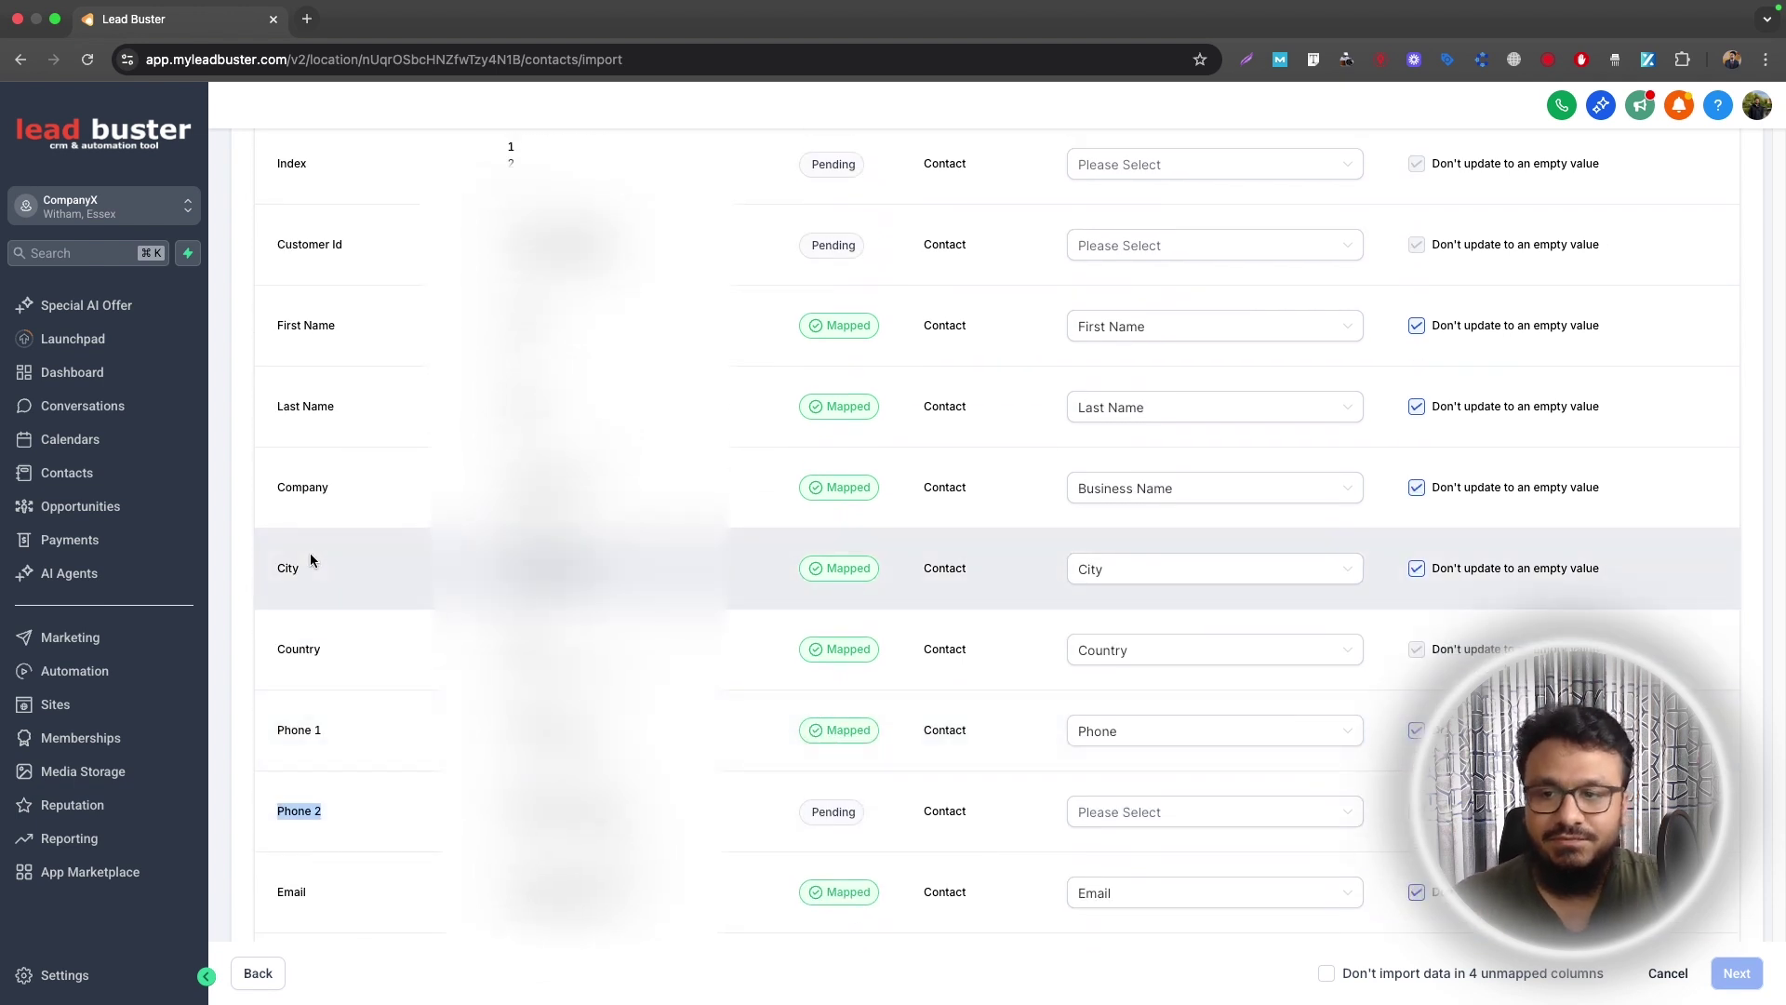
- Open Settings in a new tab and go to the Custom Fields list
{"action": "left_click", "coordinate": [104, 977], "text": "super"}
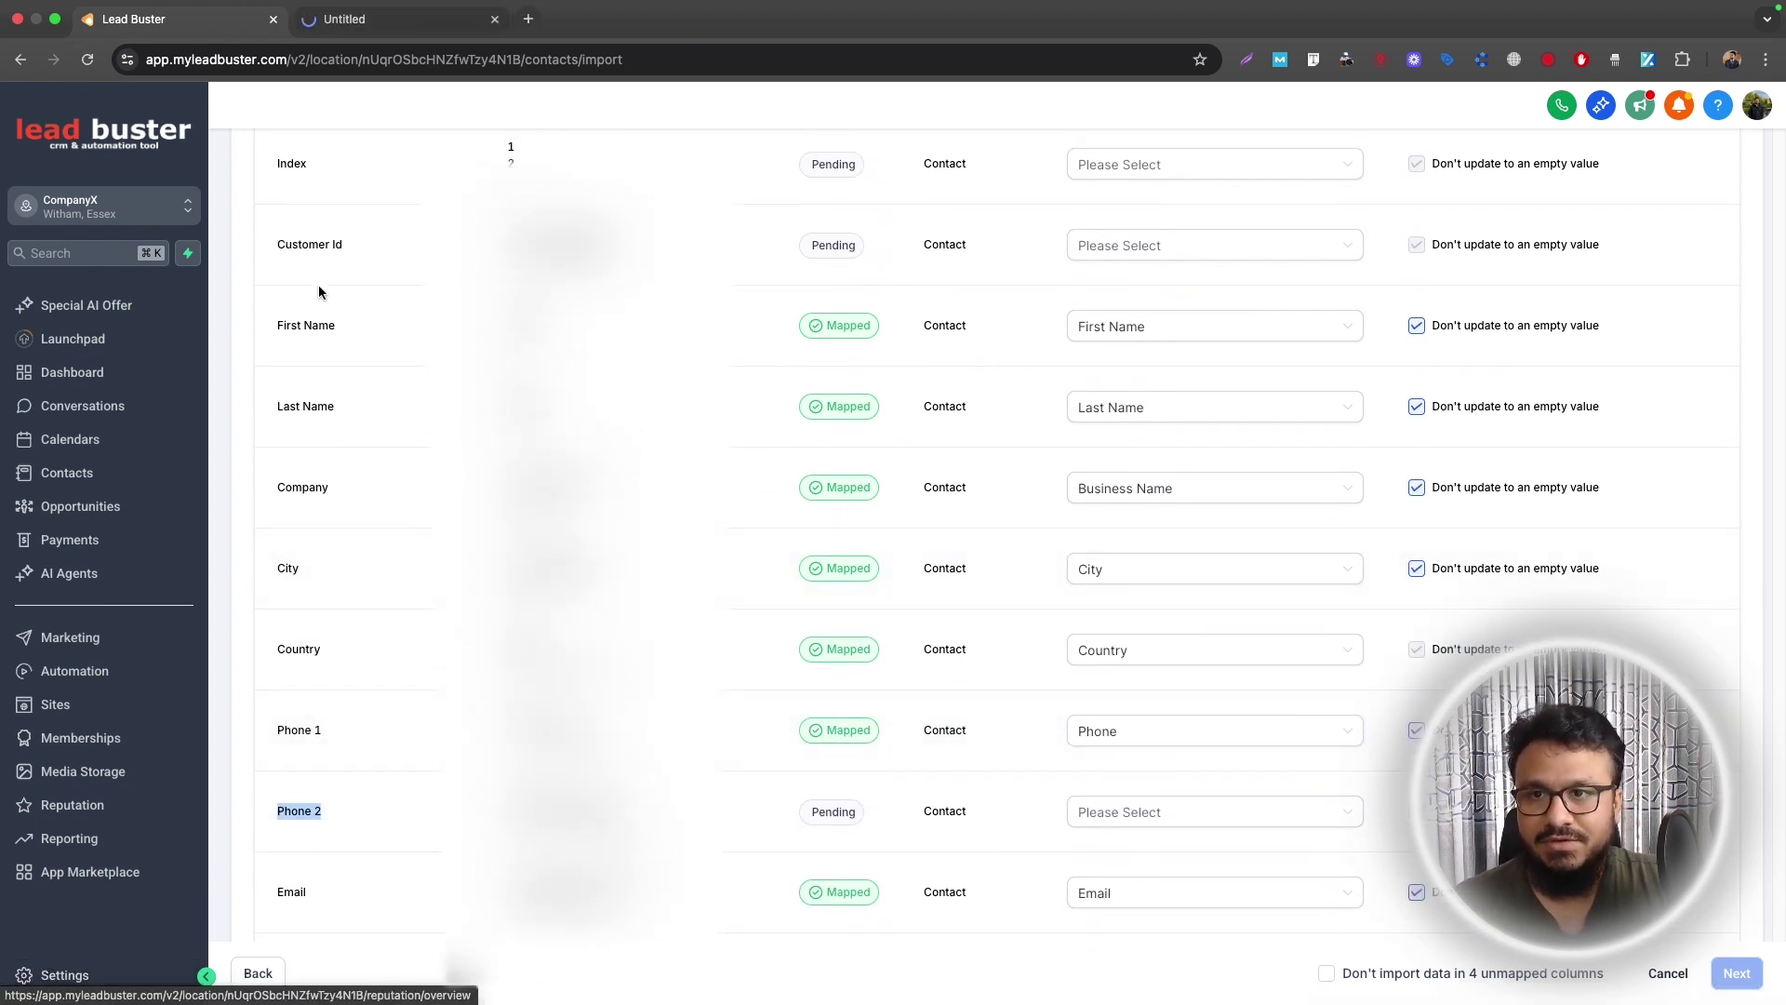
{"action": "left_click", "coordinate": [400, 19]}
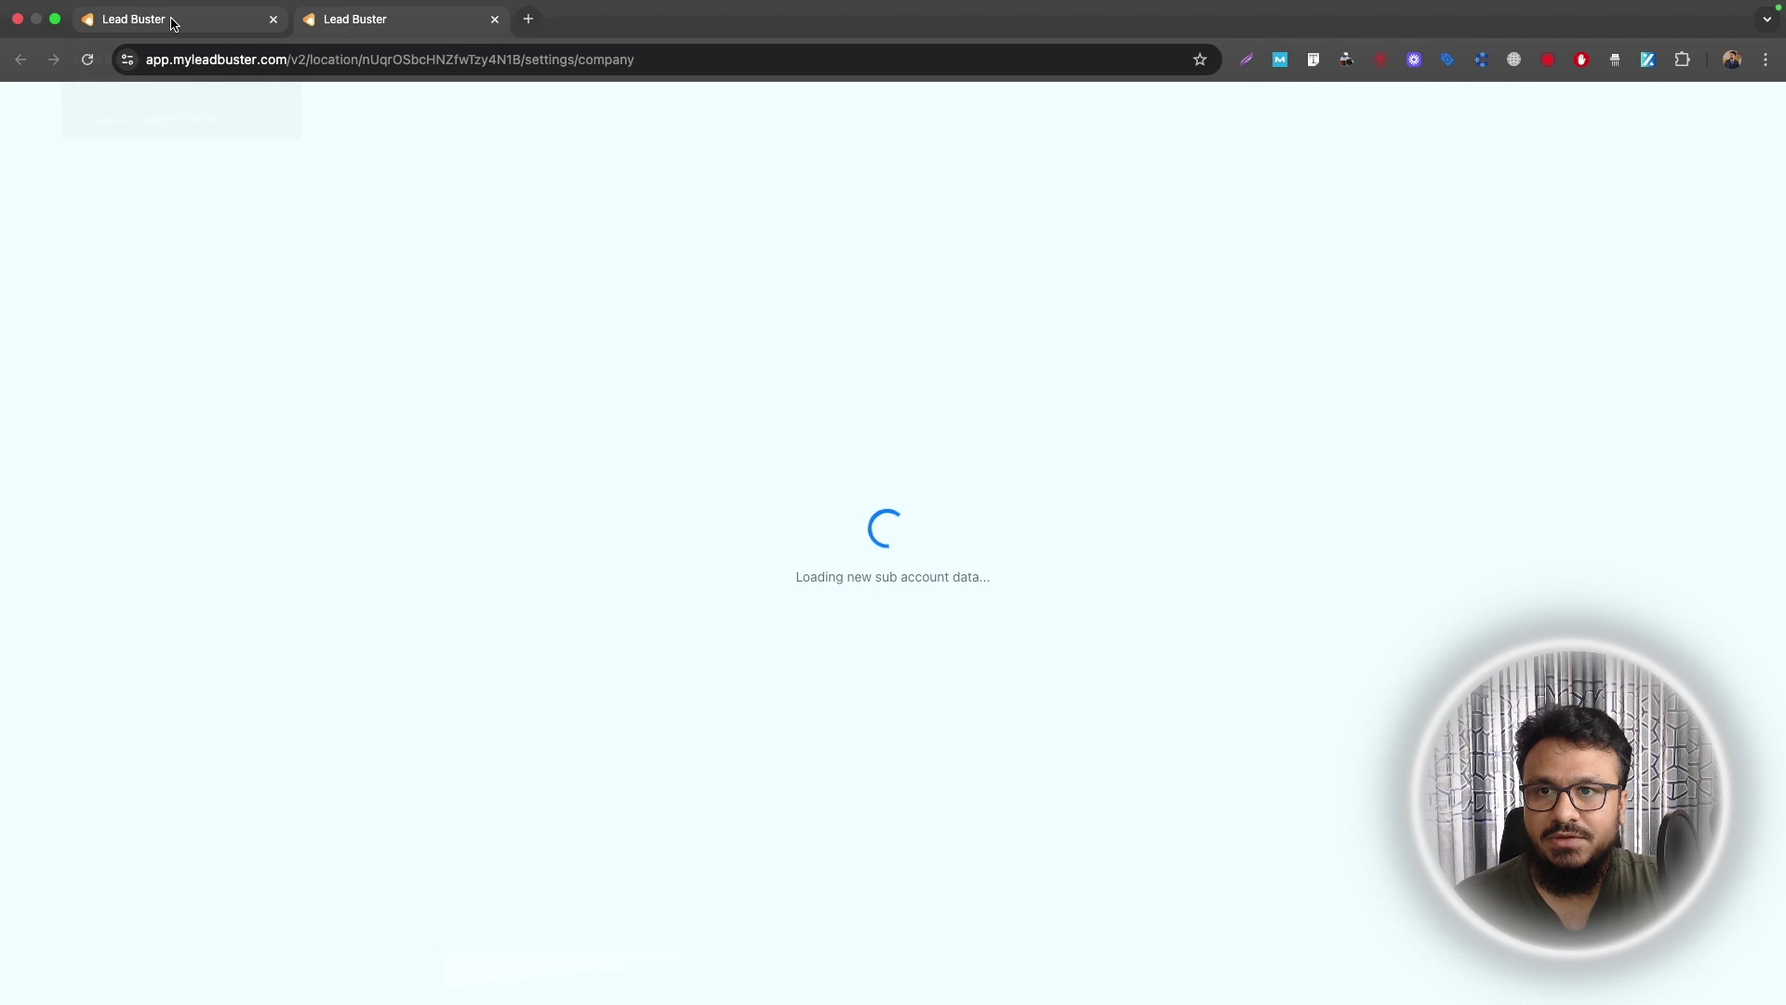
{"action": "left_click", "coordinate": [48, 307]}
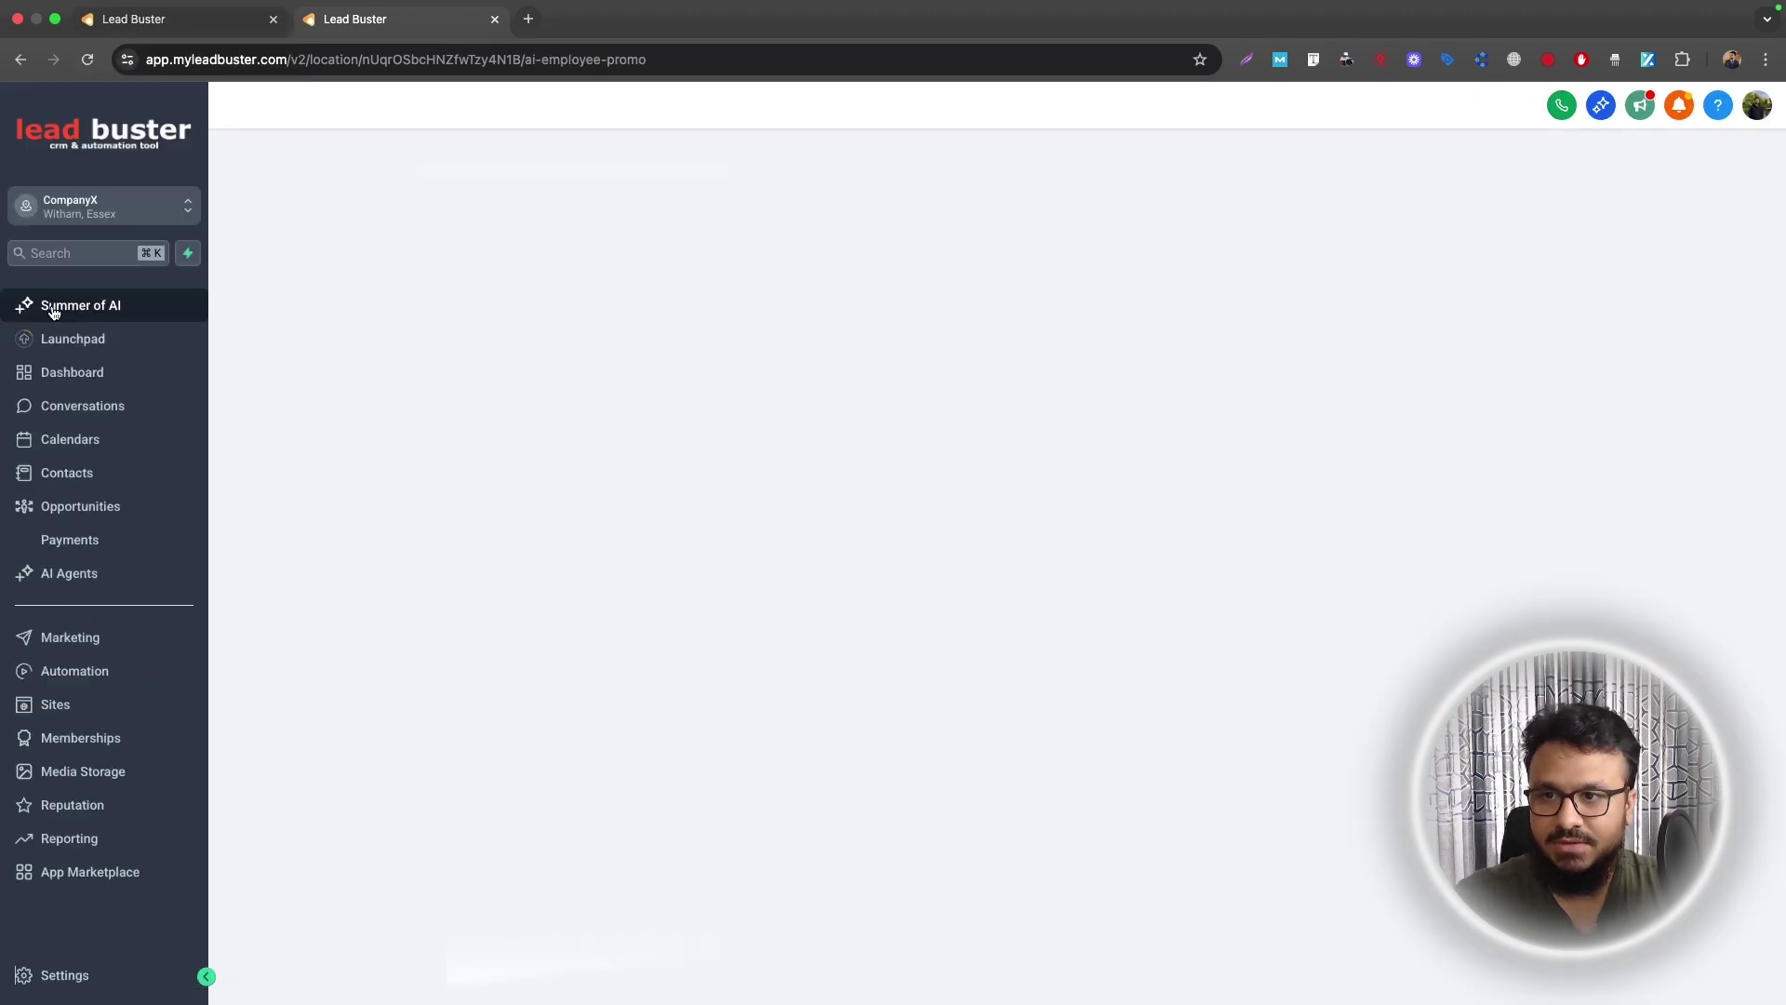
{"action": "left_click", "coordinate": [70, 974]}
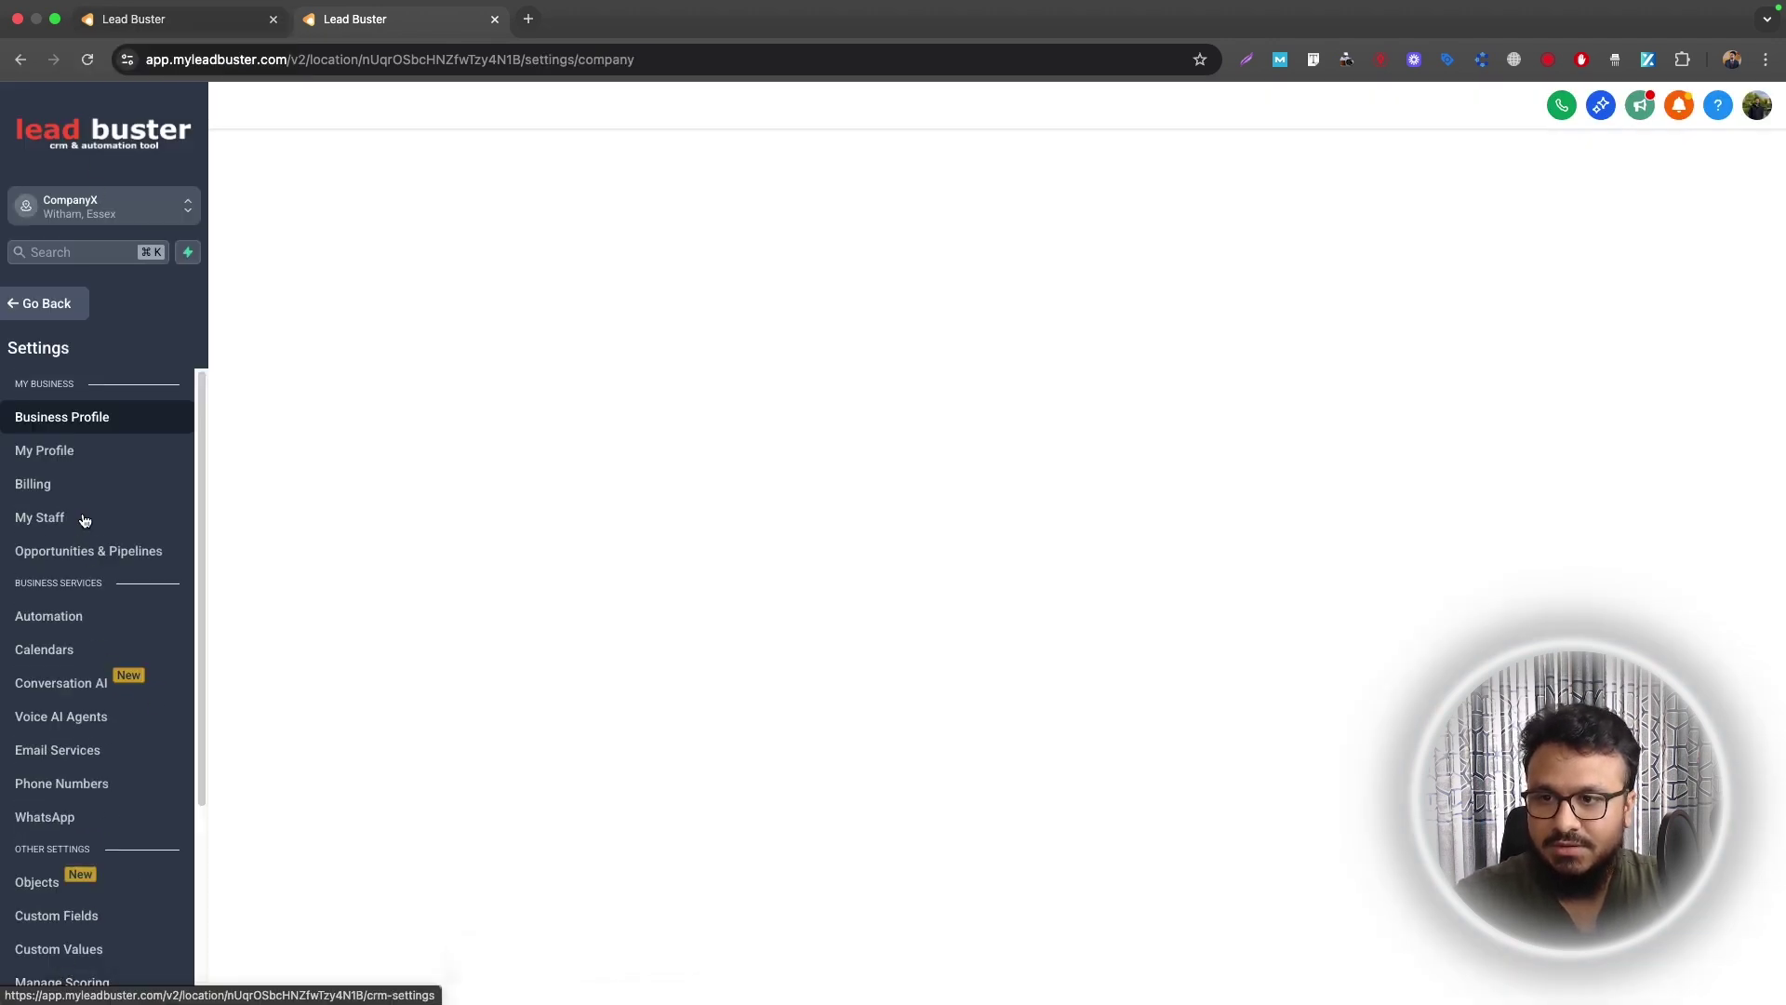
{"action": "scroll", "coordinate": [74, 745], "scroll_direction": "down", "scroll_amount": 2}
{"action": "left_click", "coordinate": [72, 809]}
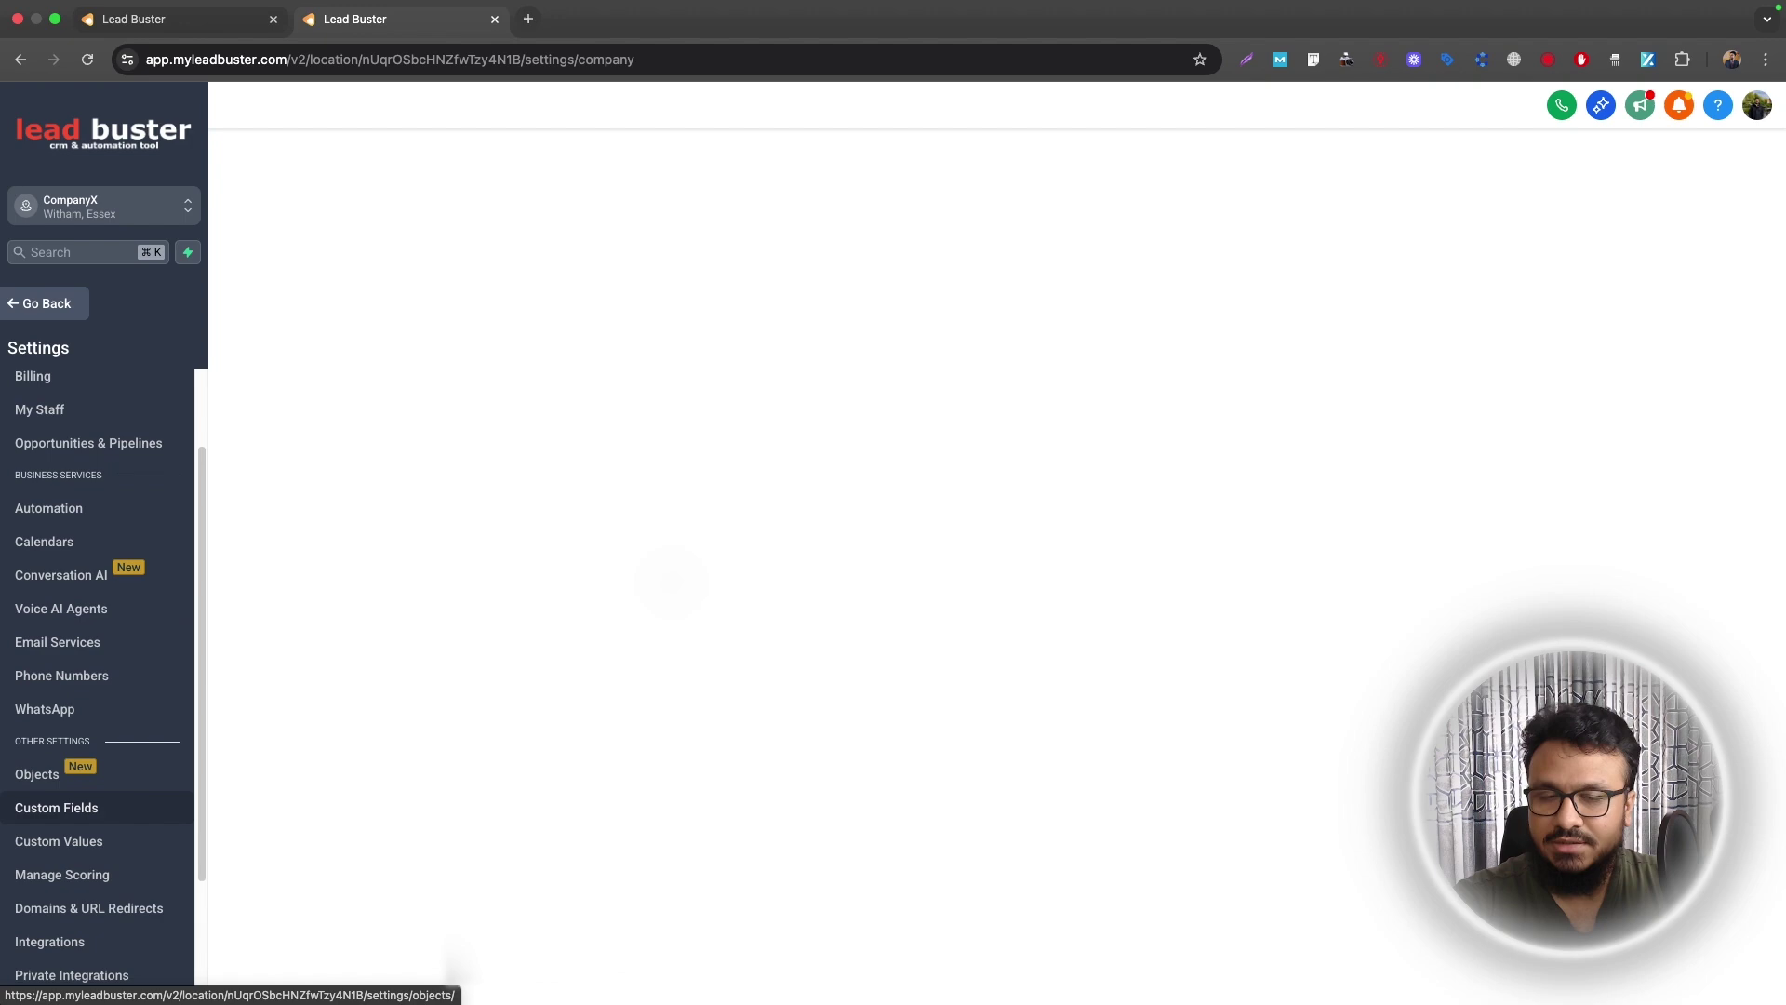
- Add a custom field named Phone 2 in the Contact group and save it
{"action": "left_click", "coordinate": [1689, 168]}
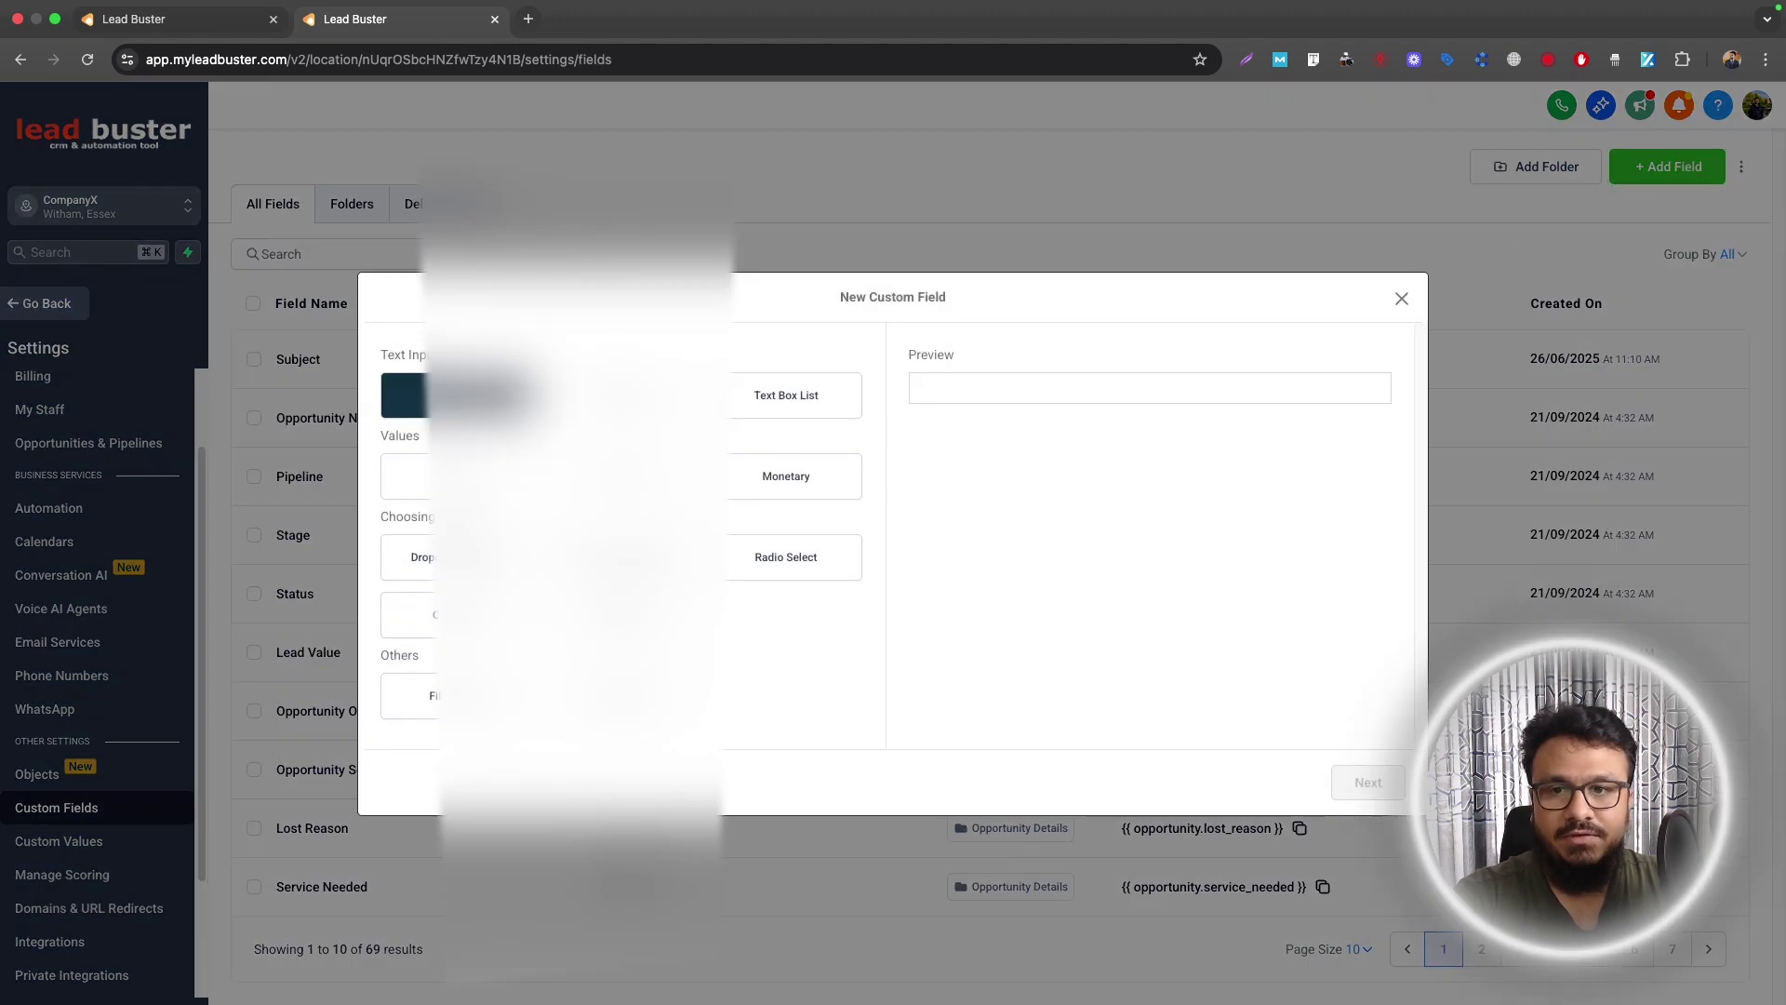
{"action": "left_click", "coordinate": [437, 396]}
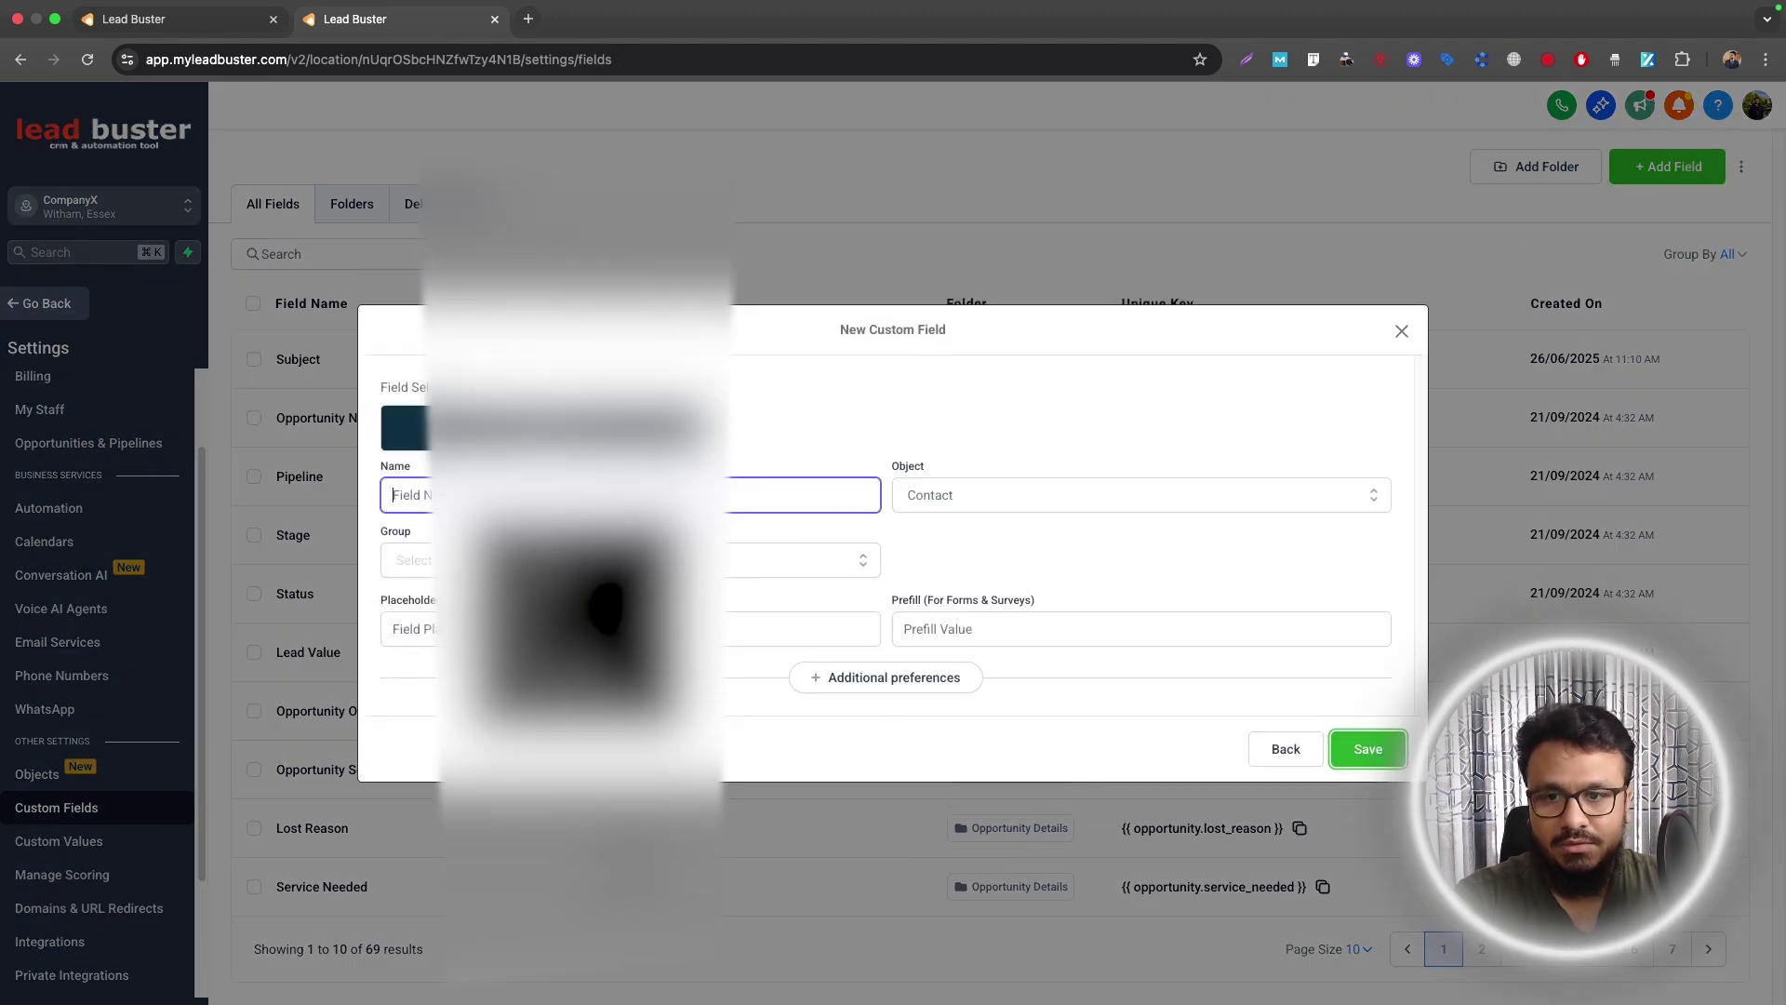
{"action": "type", "text": "Phone"}
{"action": "left_click", "coordinate": [558, 560]}
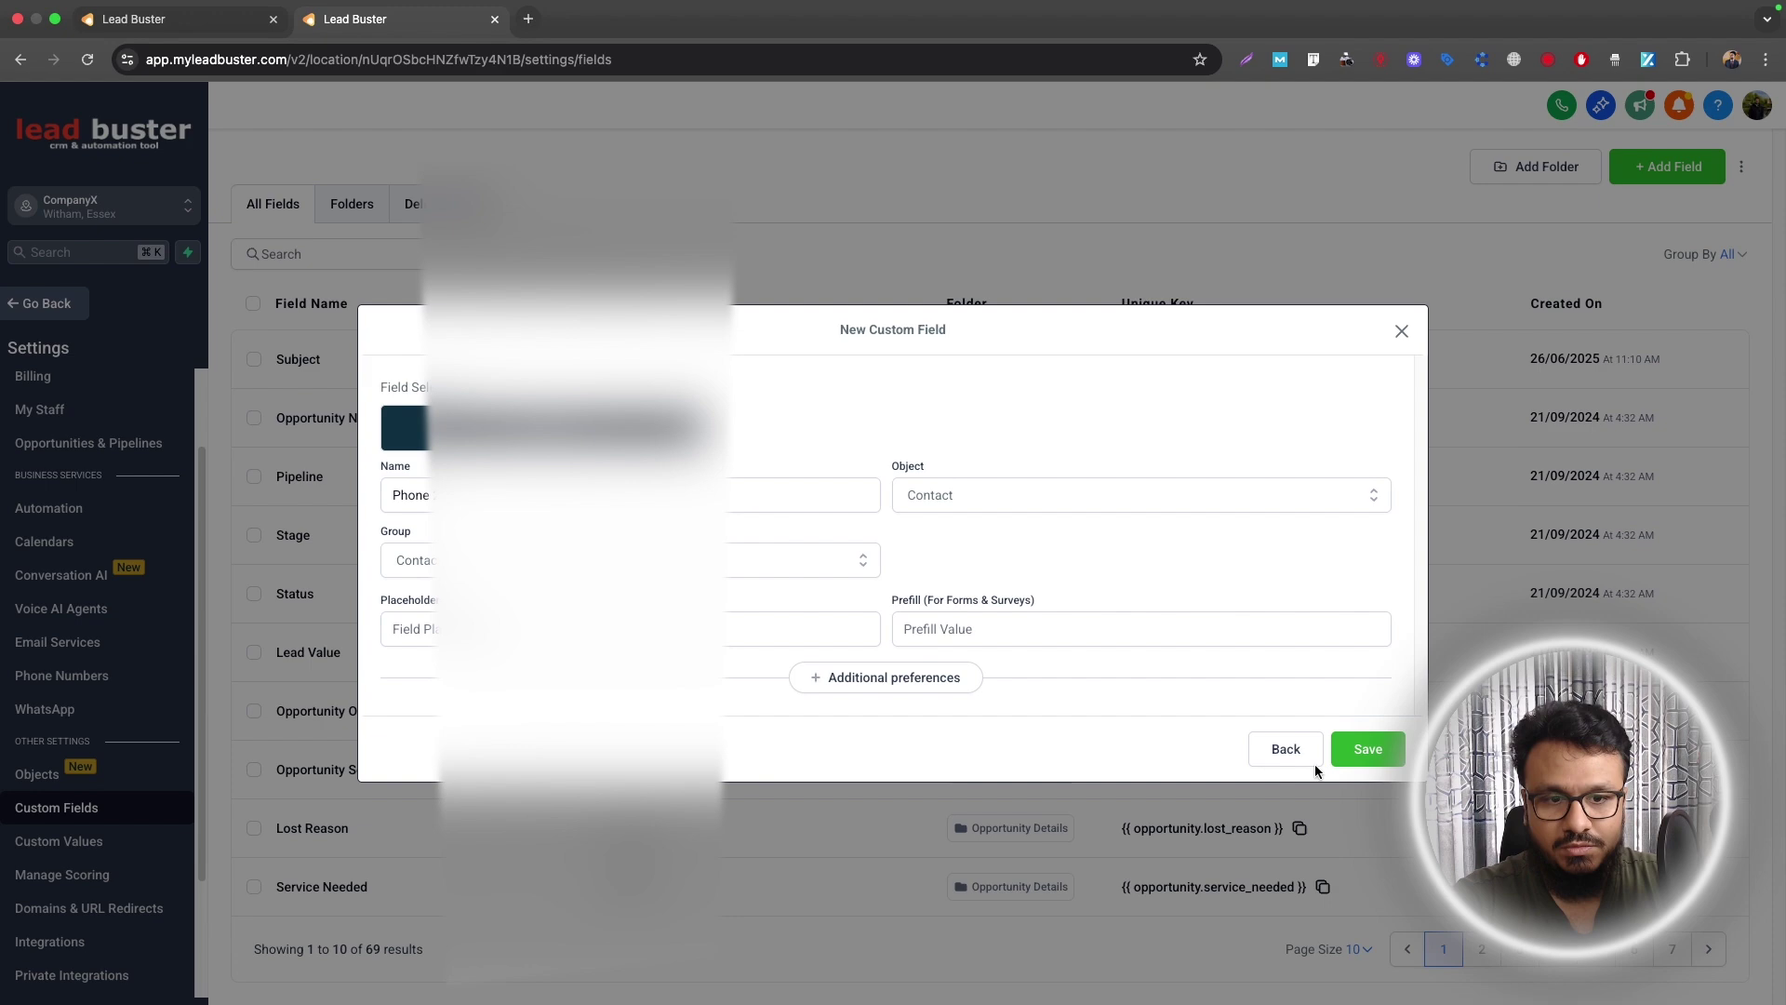
{"action": "left_click", "coordinate": [1347, 754]}
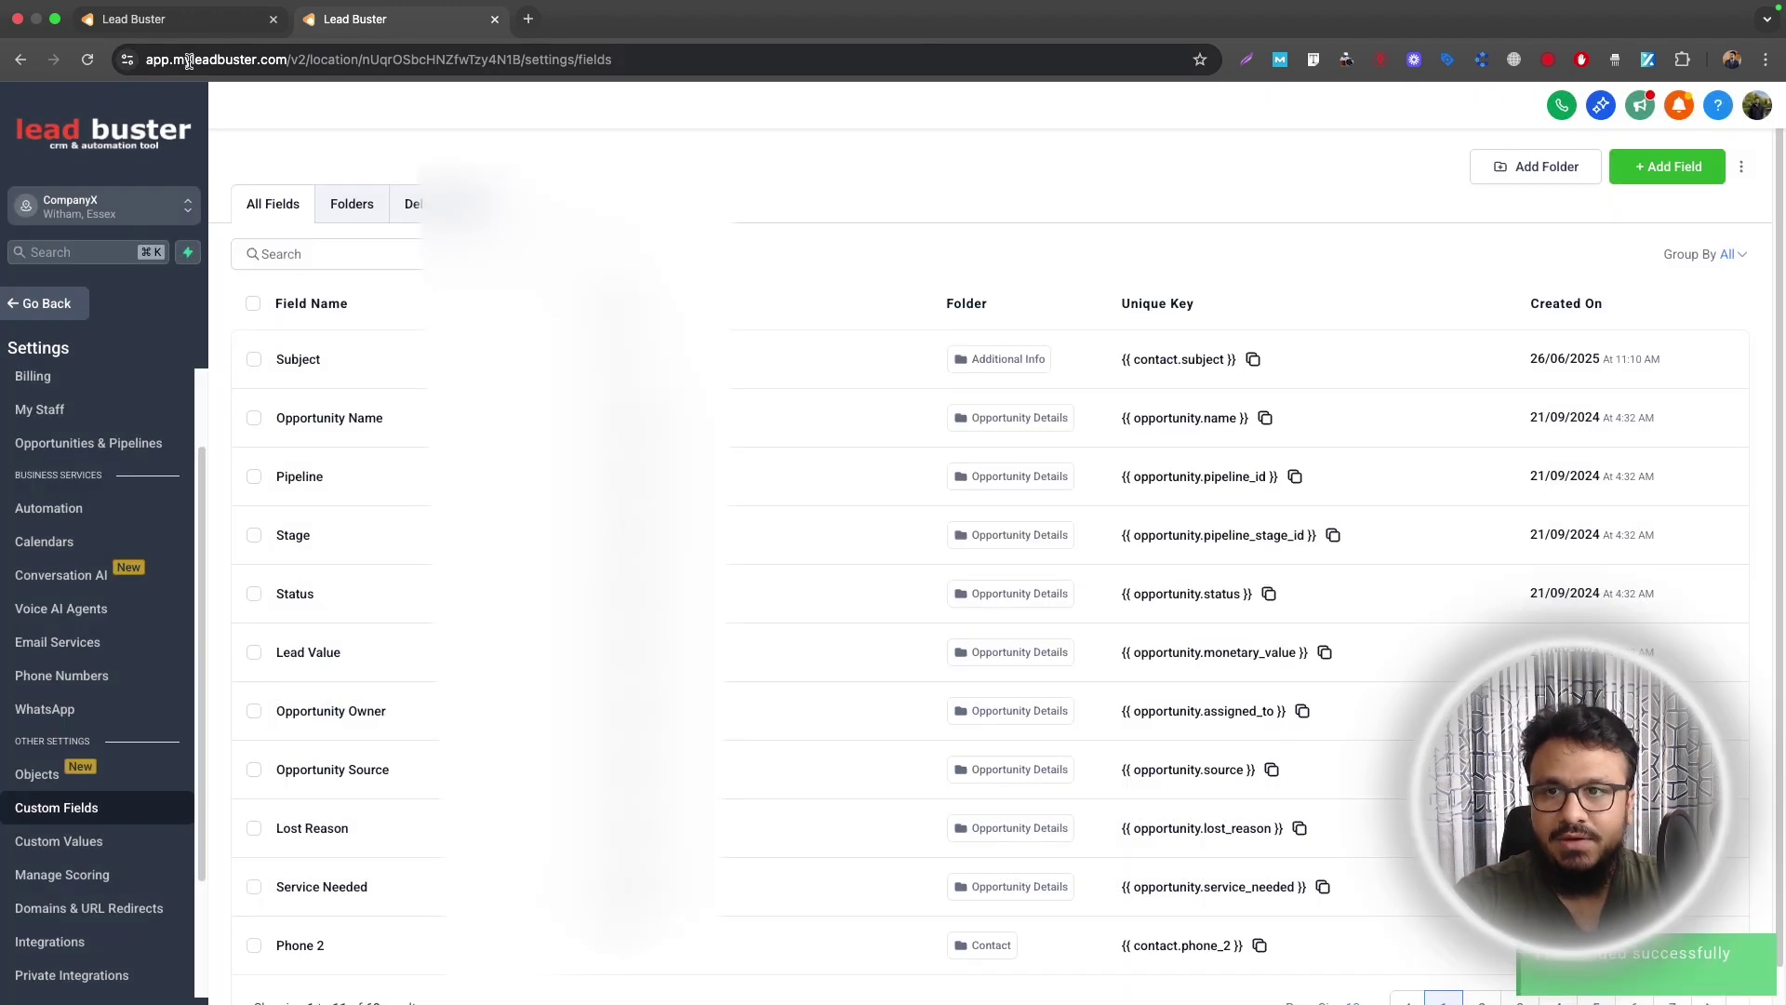
- Reload the import mapping and map the Phone 2 column to the new Phone 2 field
{"action": "left_click", "coordinate": [177, 31]}
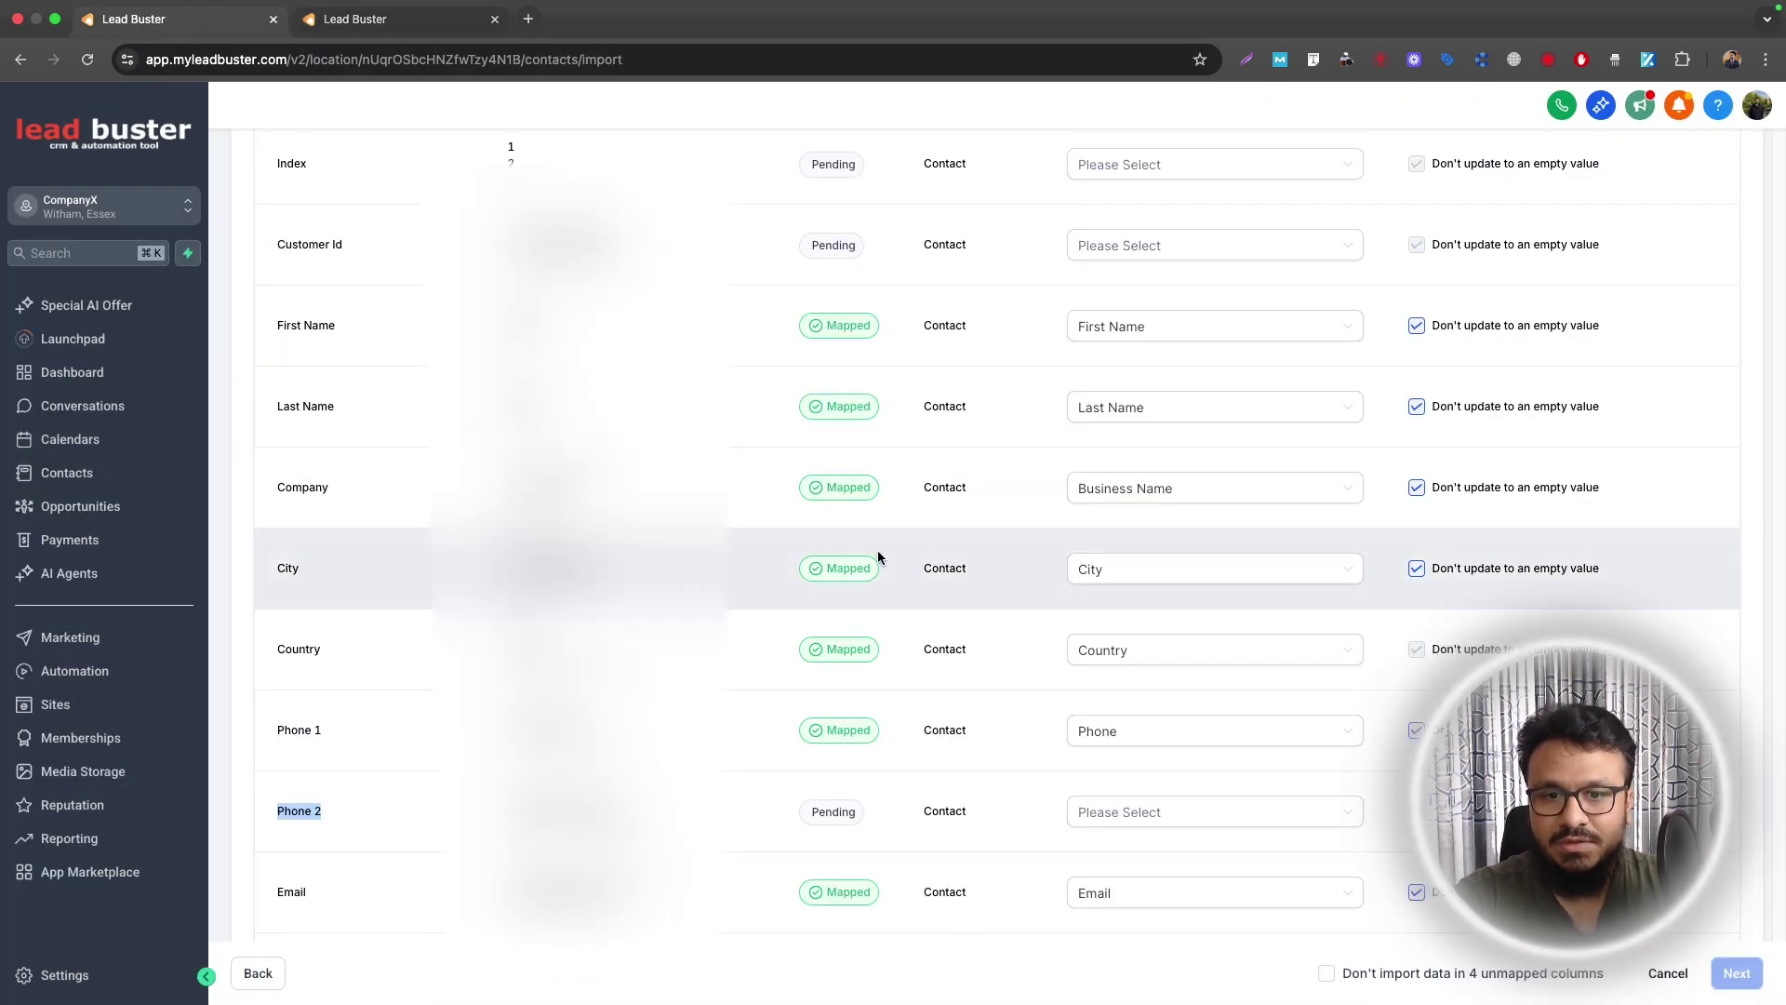
{"action": "scroll", "coordinate": [882, 563], "scroll_direction": "up", "scroll_amount": 1}
{"action": "scroll", "coordinate": [1052, 797], "scroll_direction": "down", "scroll_amount": 2}
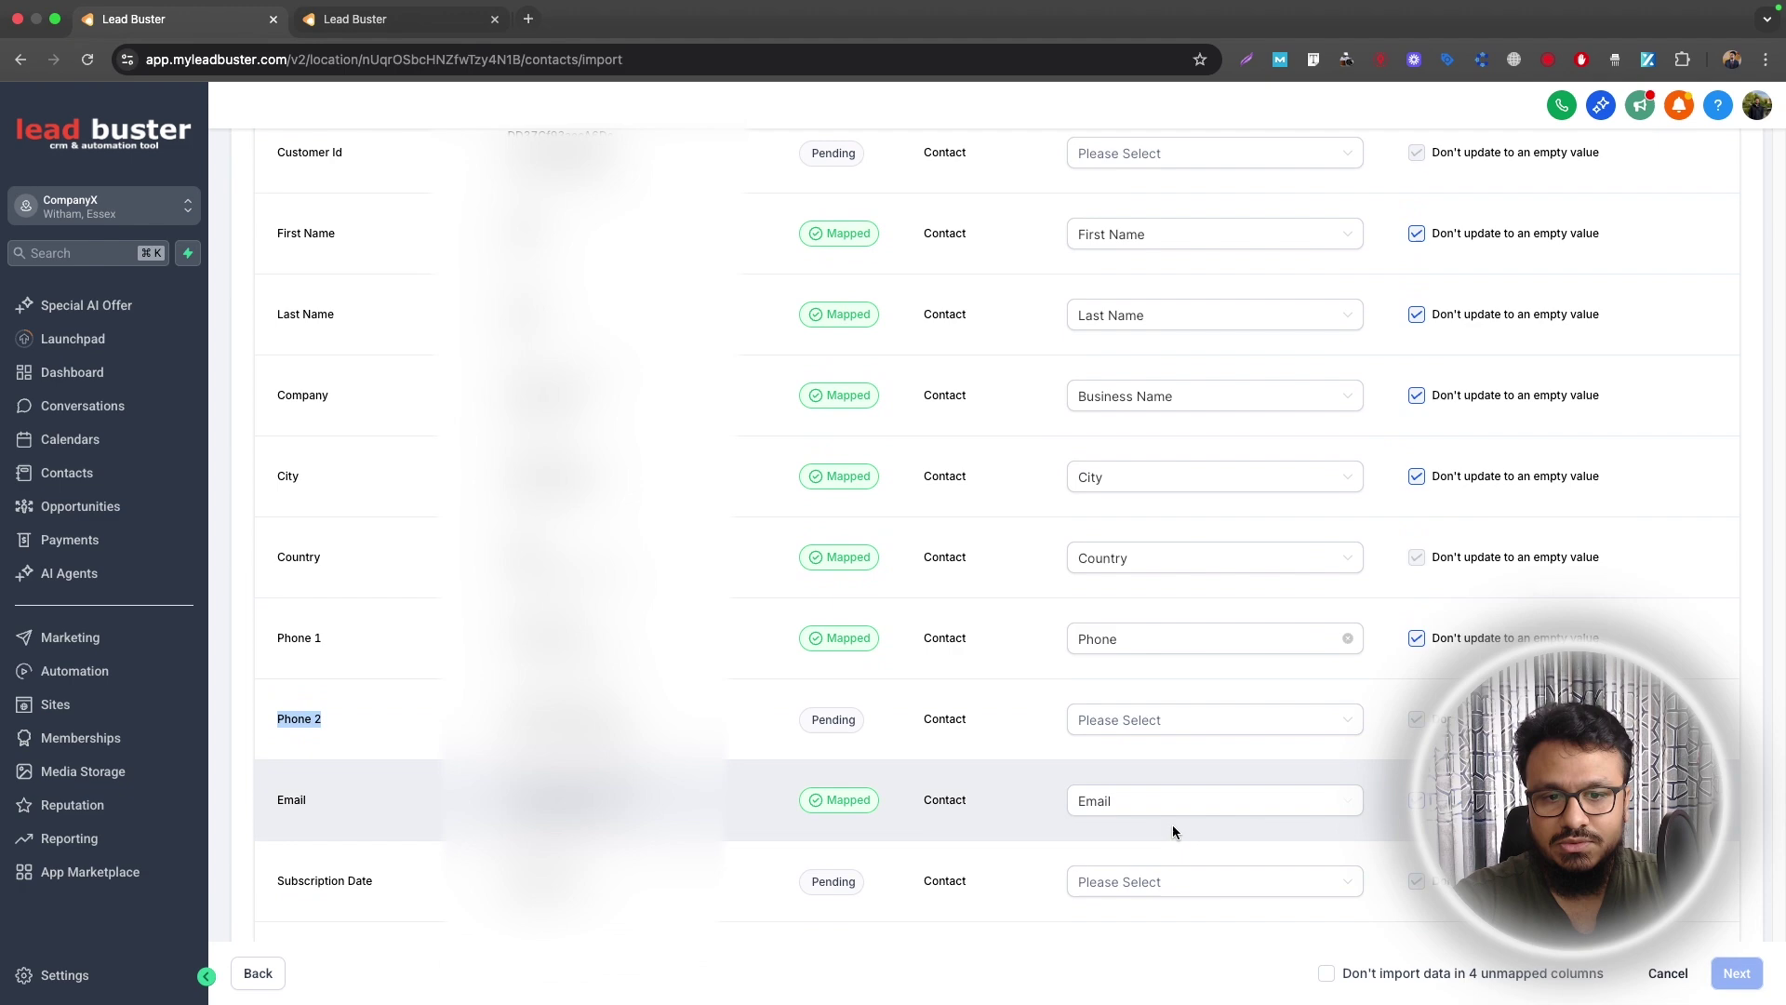
{"action": "left_click", "coordinate": [1162, 723]}
{"action": "type", "text": "phone"}
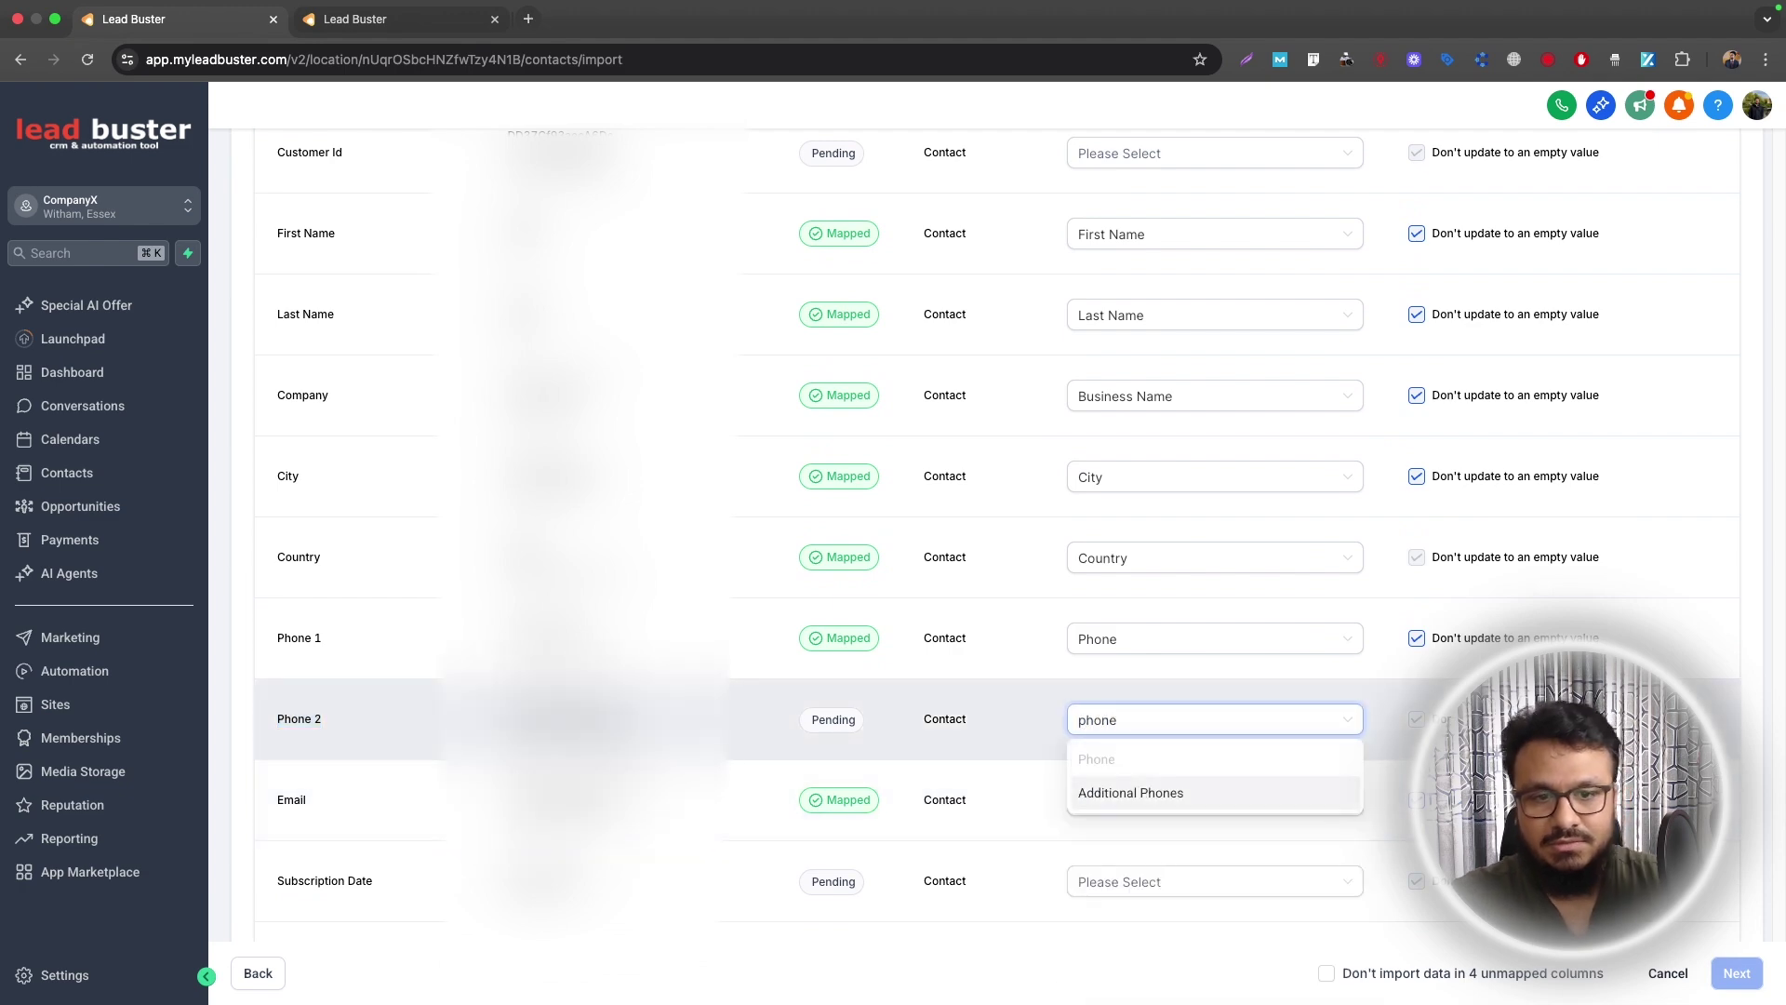
{"action": "left_click", "coordinate": [87, 58]}
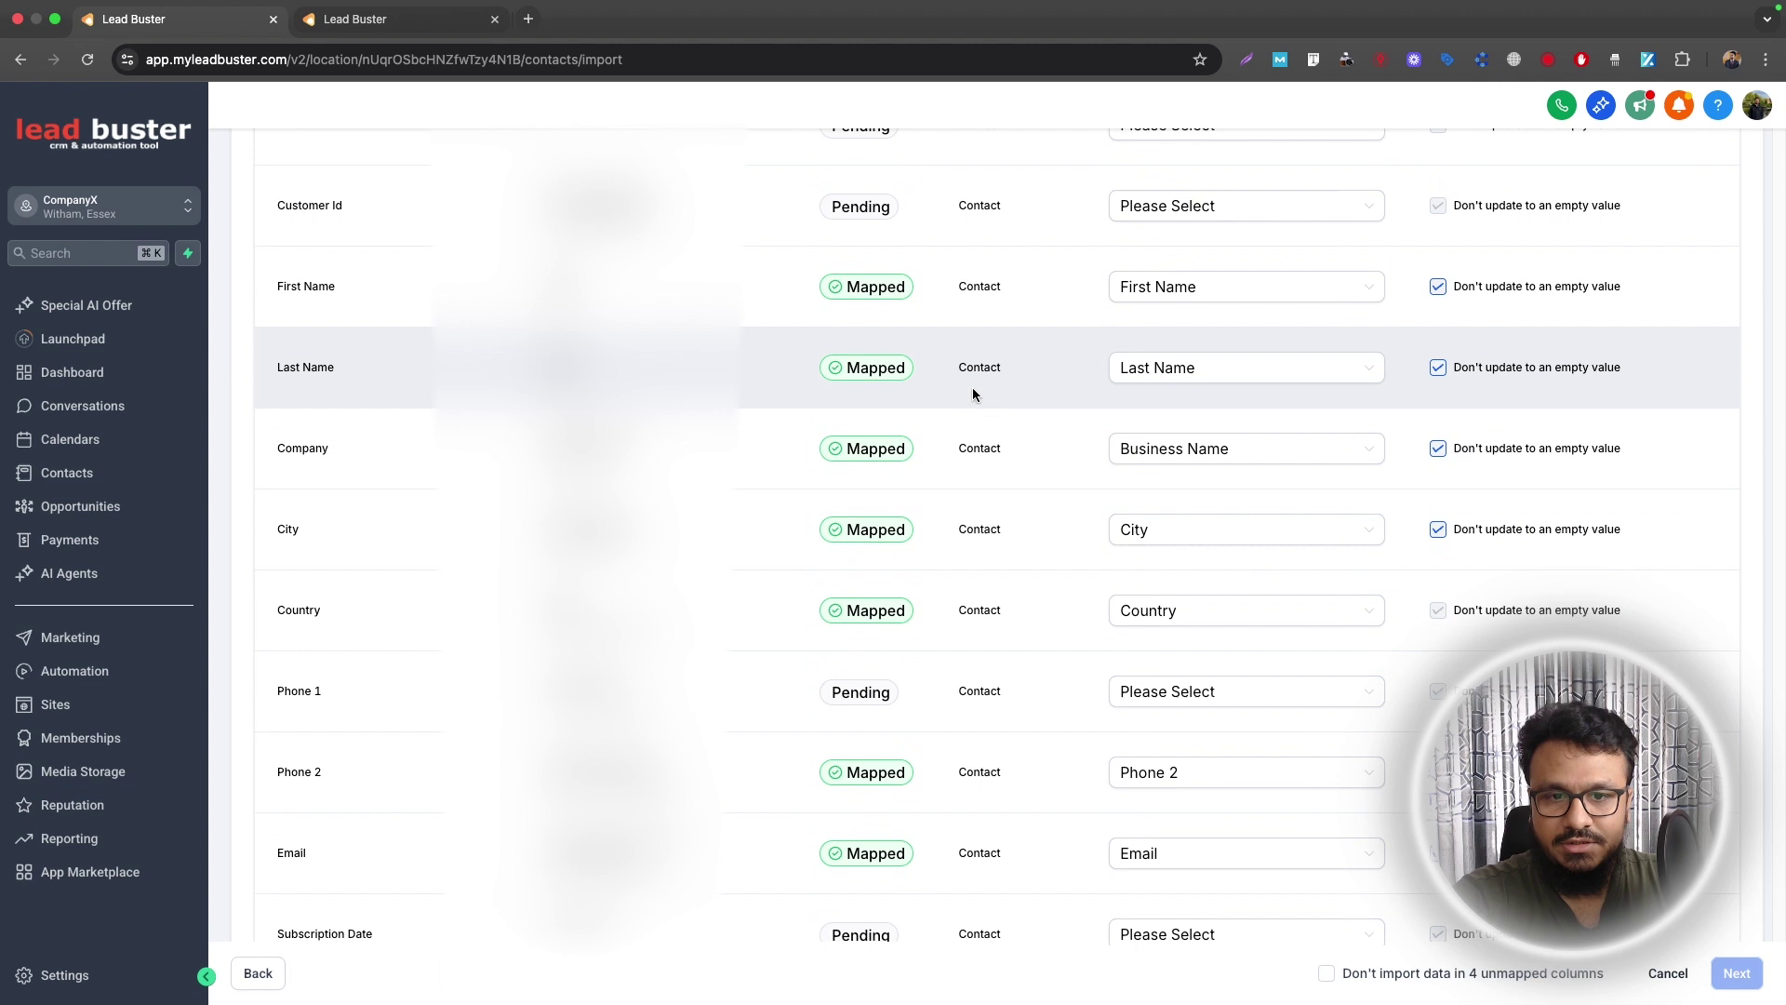
{"action": "left_click", "coordinate": [1182, 744]}
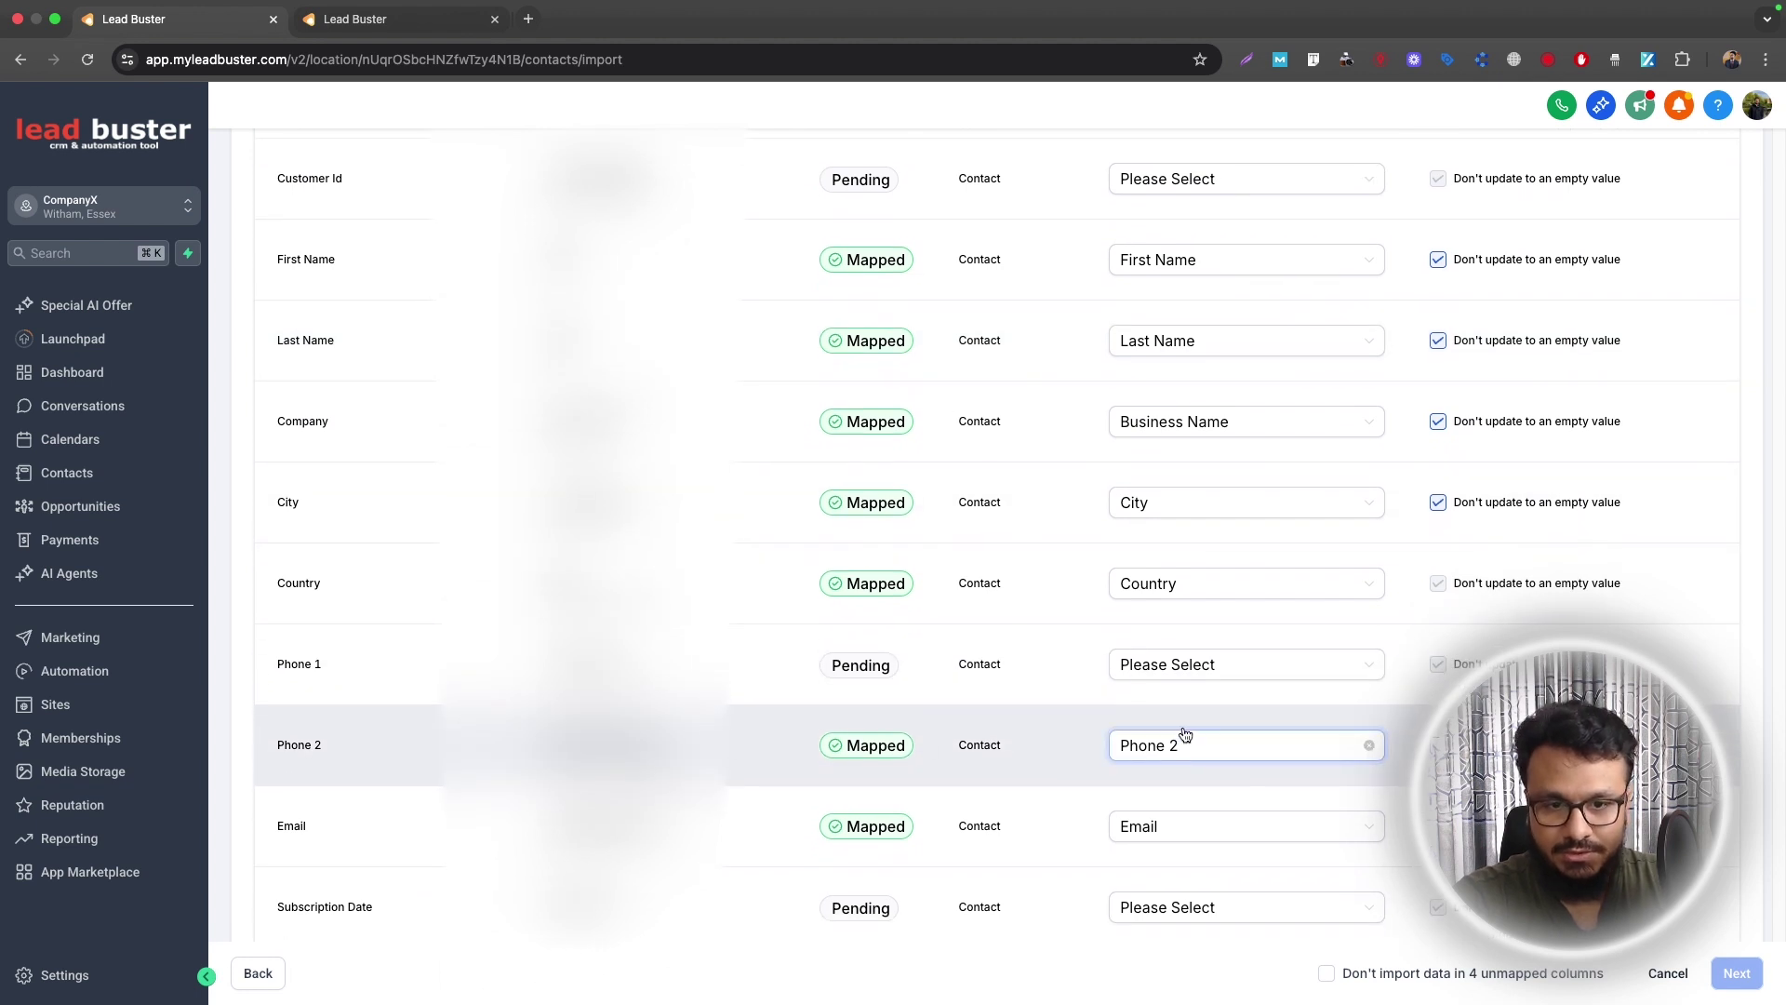
{"action": "type", "text": "phone"}
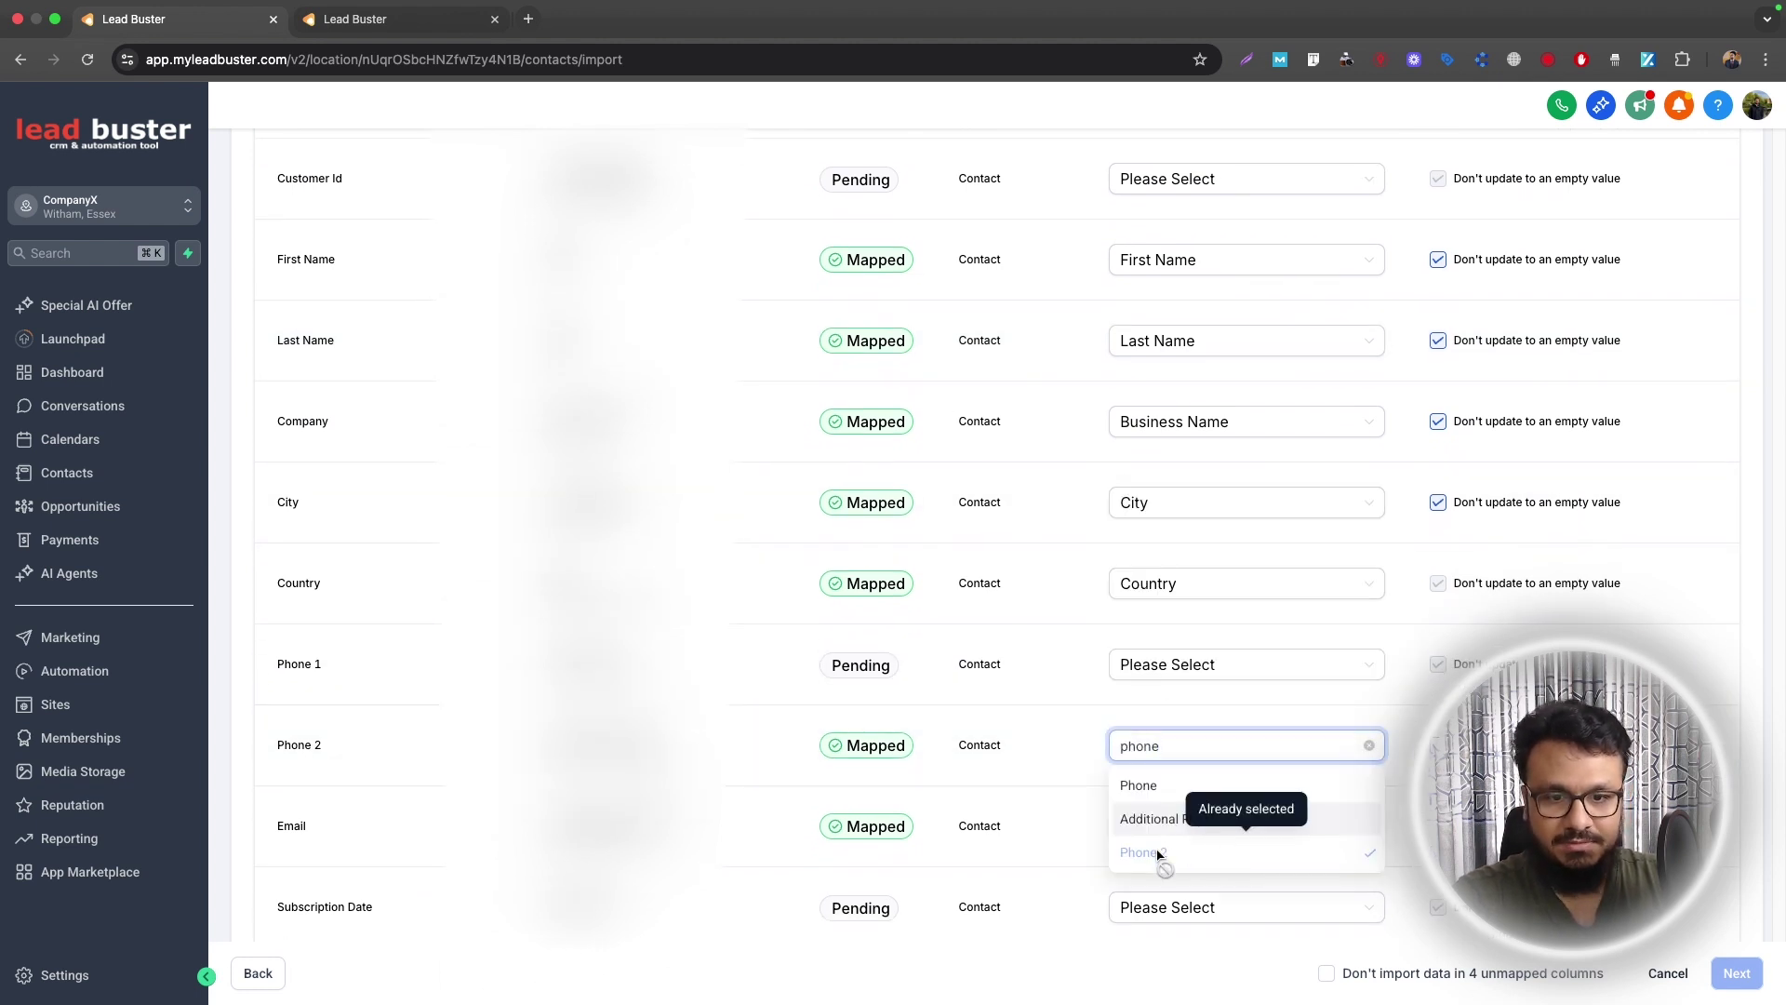
{"action": "left_click", "coordinate": [1100, 742]}
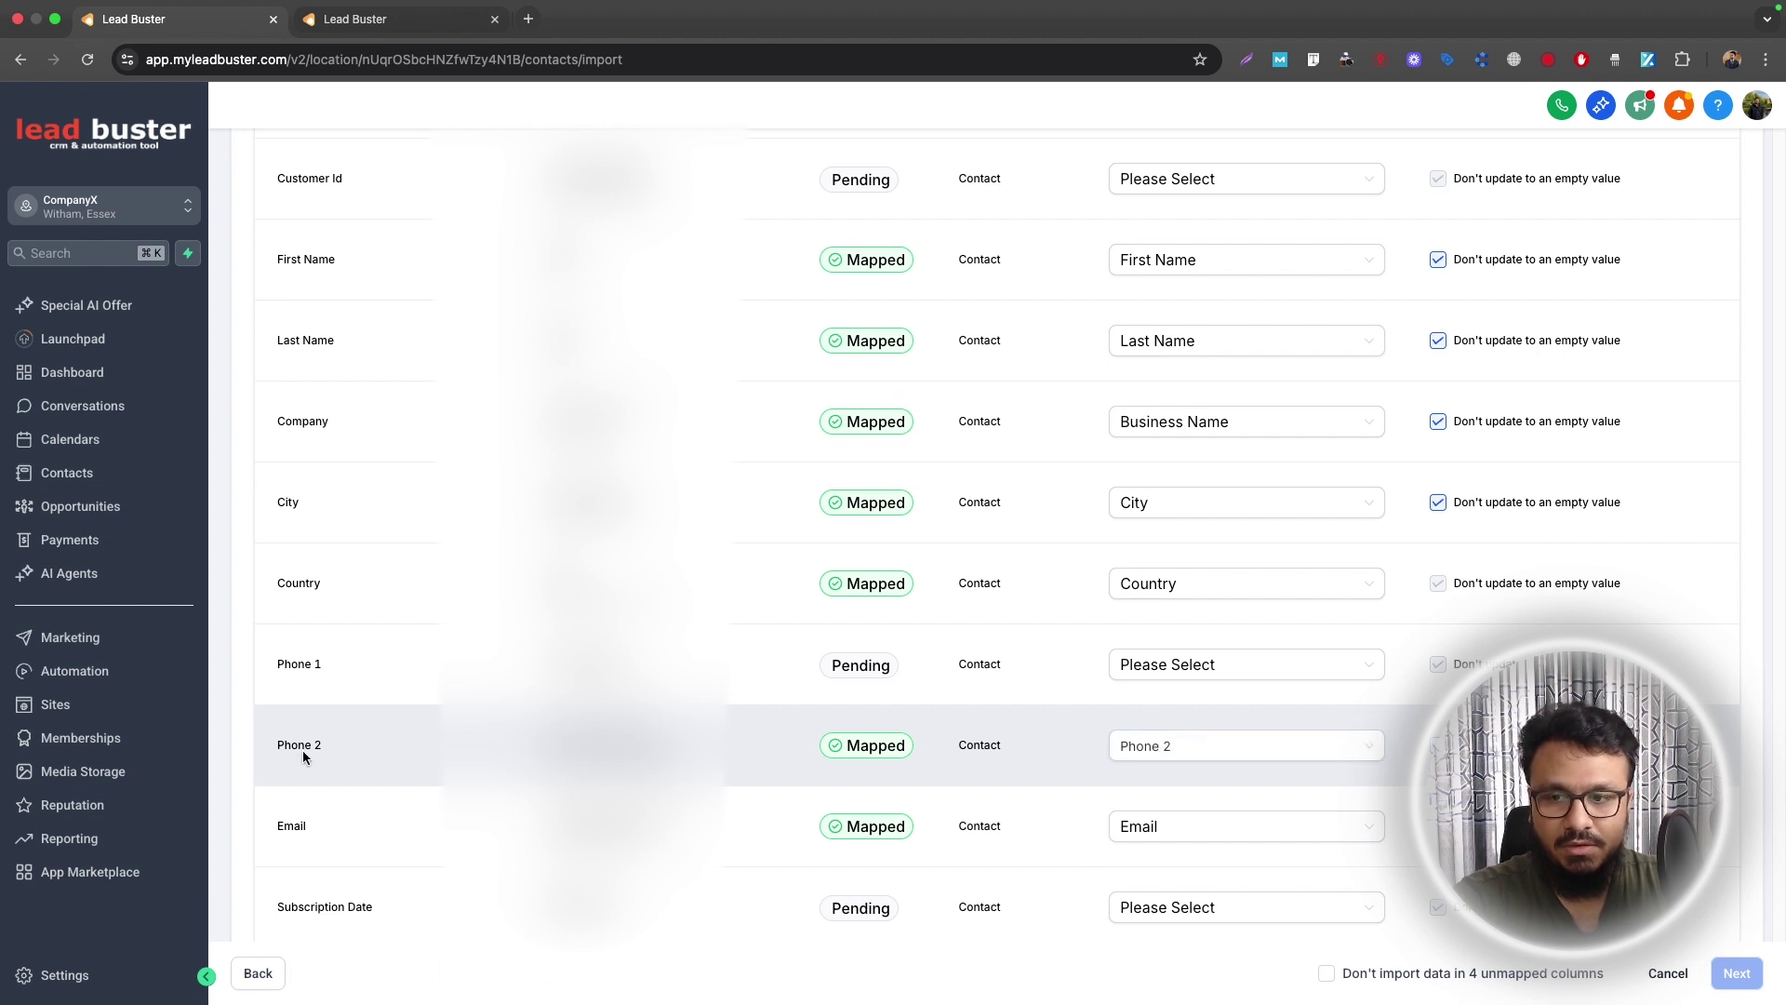
{"action": "left_click", "coordinate": [1143, 755]}
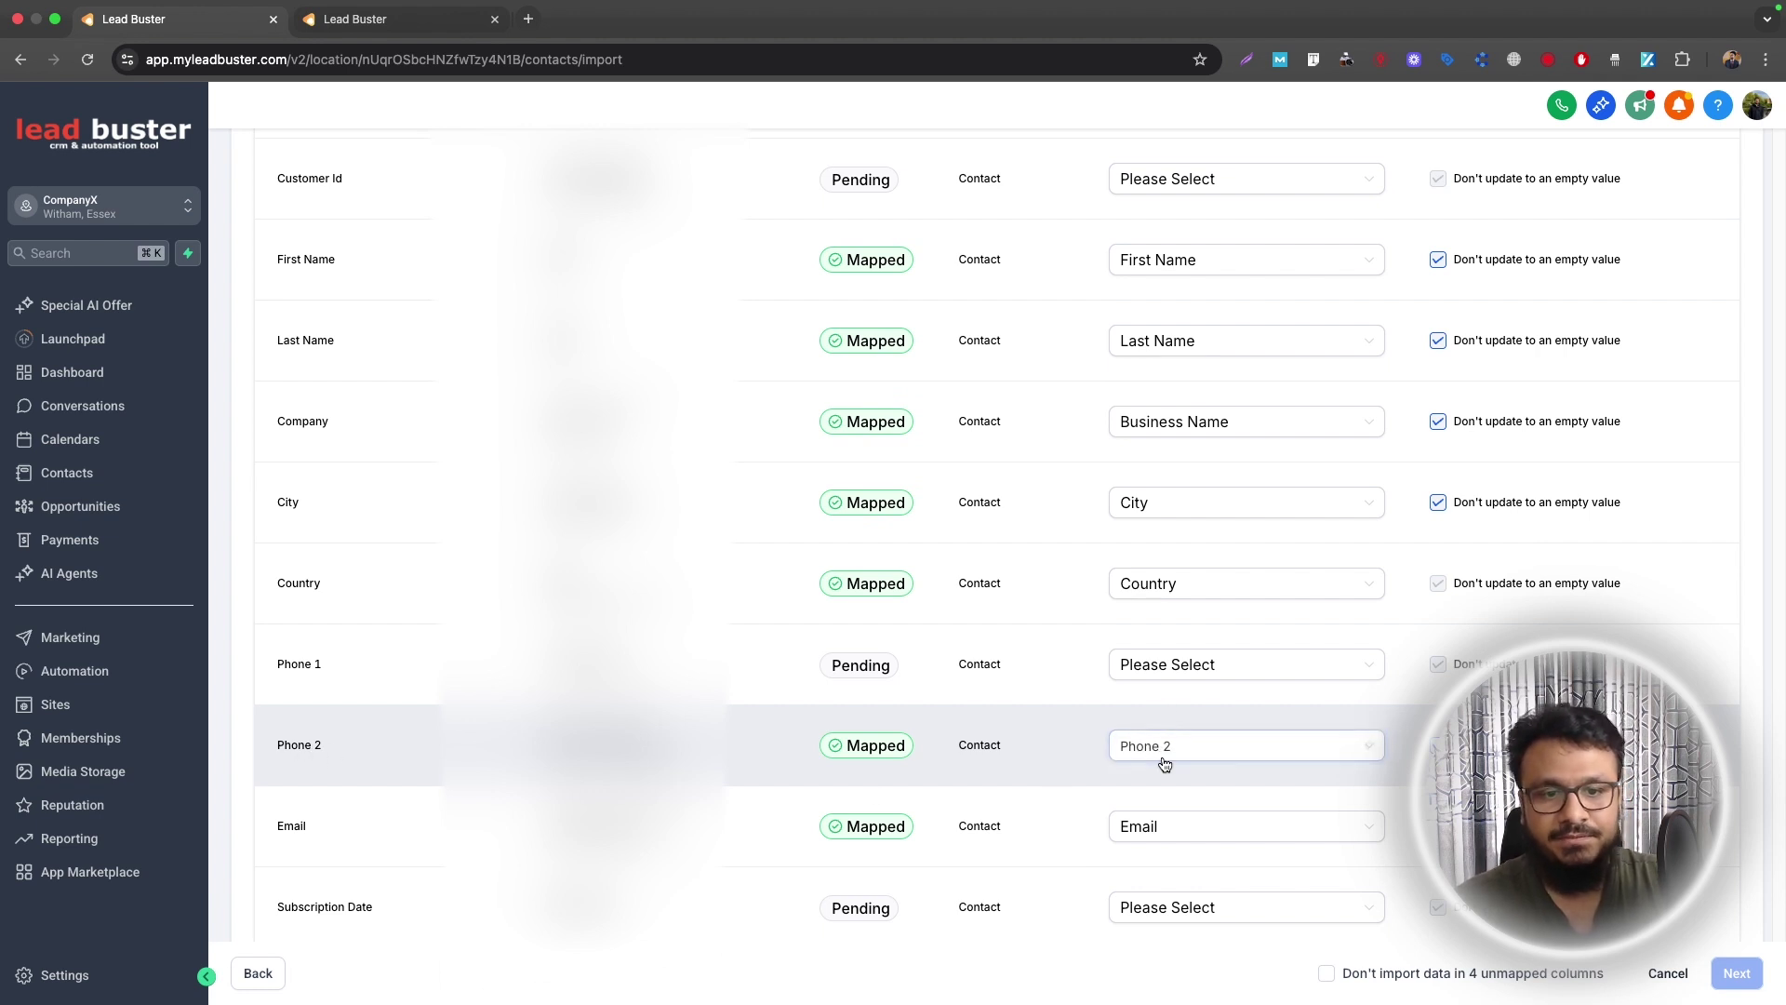
- Map the Phone 1 column to the Phone field, searching 'phon'
{"action": "left_click", "coordinate": [1152, 681]}
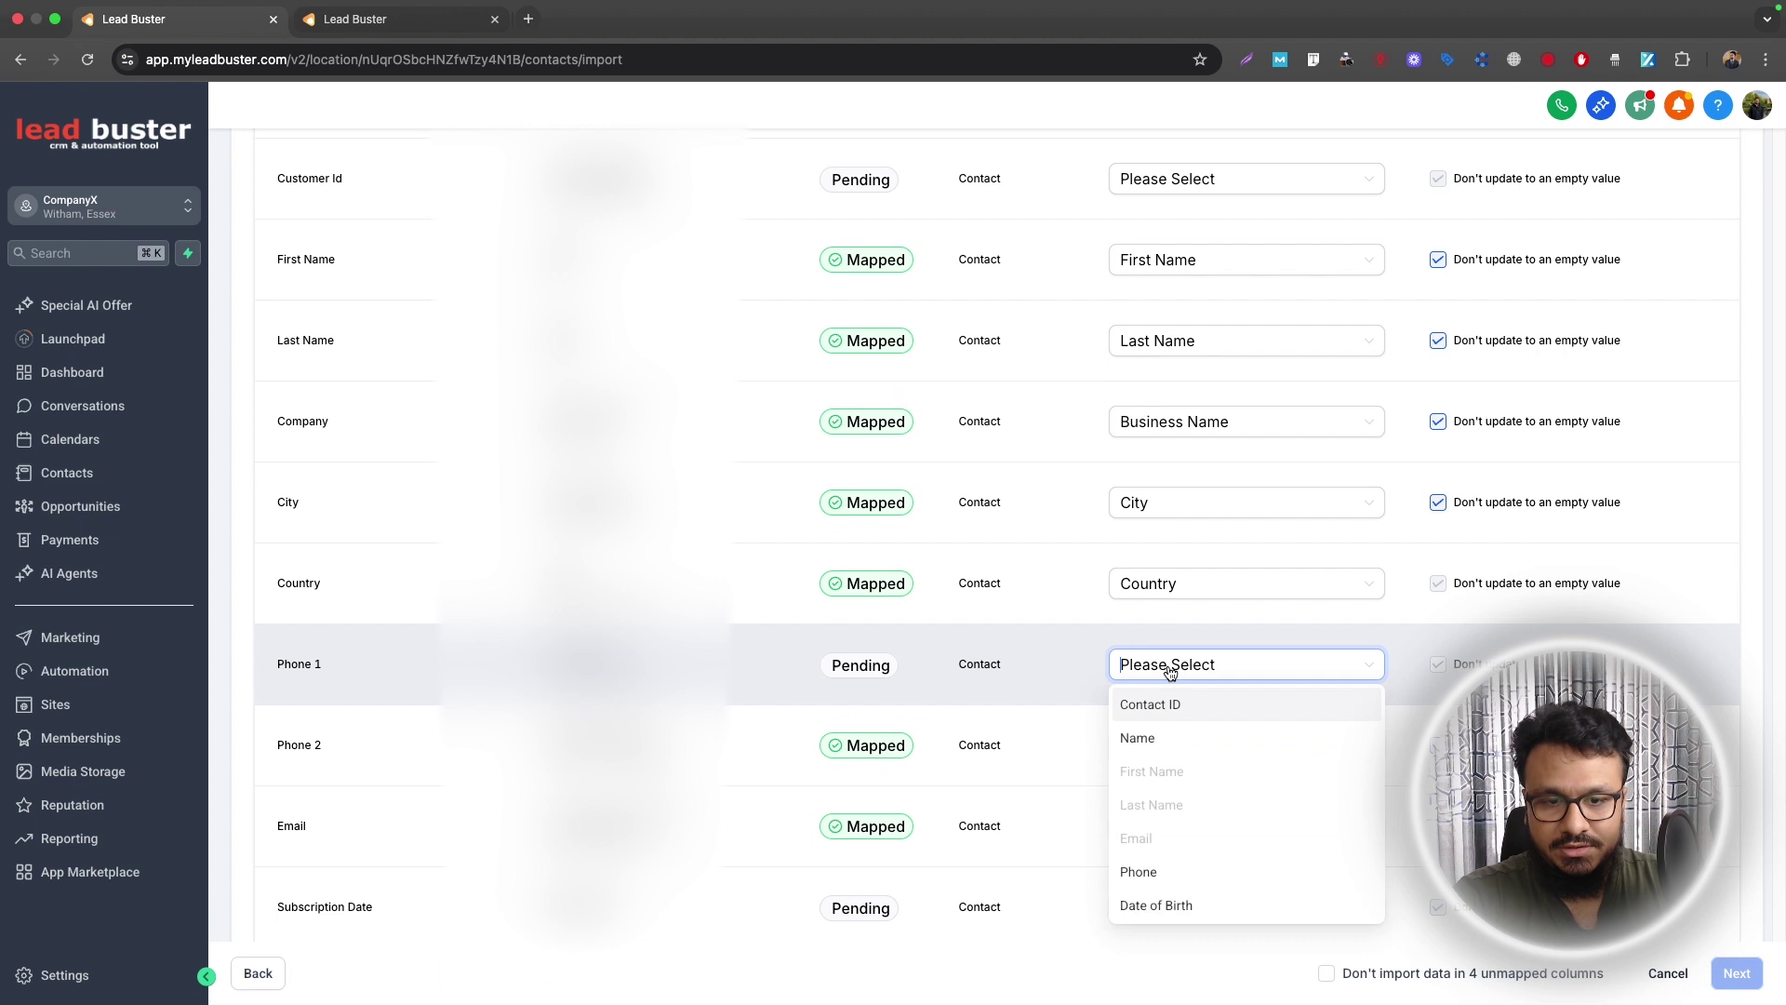
{"action": "type", "text": "phon"}
{"action": "key", "text": "Return"}
{"action": "scroll", "coordinate": [800, 677], "scroll_direction": "down", "scroll_amount": 2}
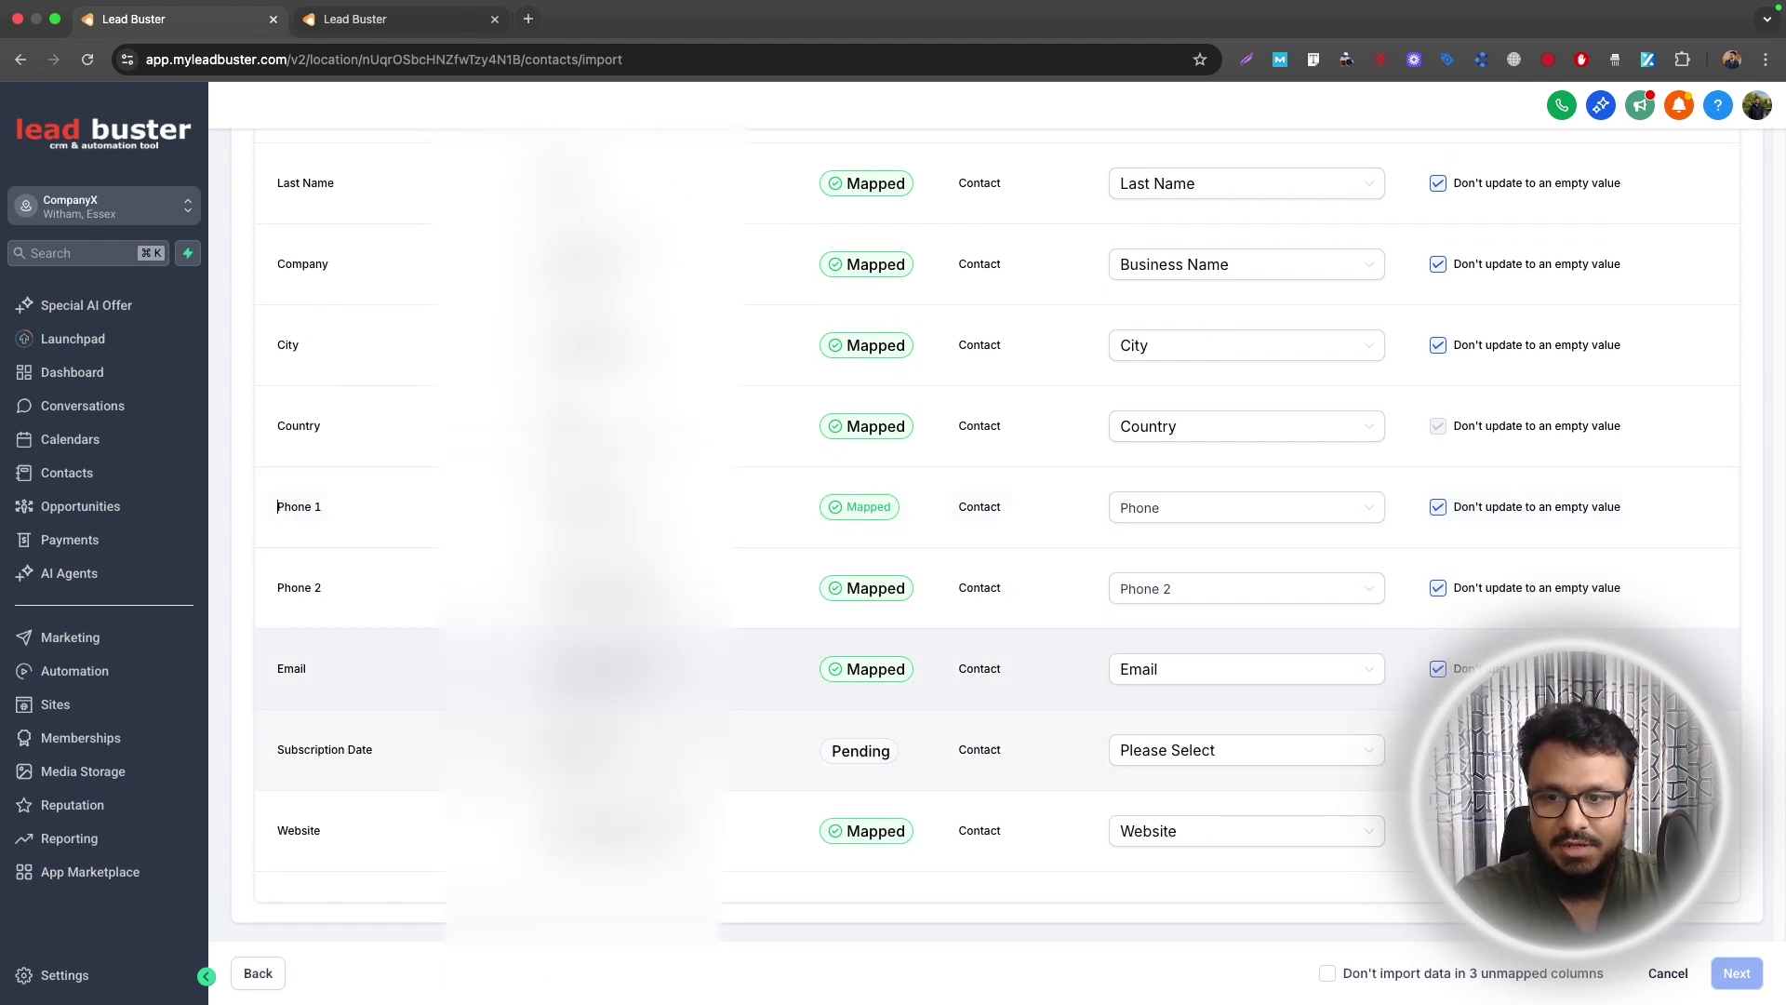
{"action": "scroll", "coordinate": [1024, 791], "scroll_direction": "up", "scroll_amount": 5}
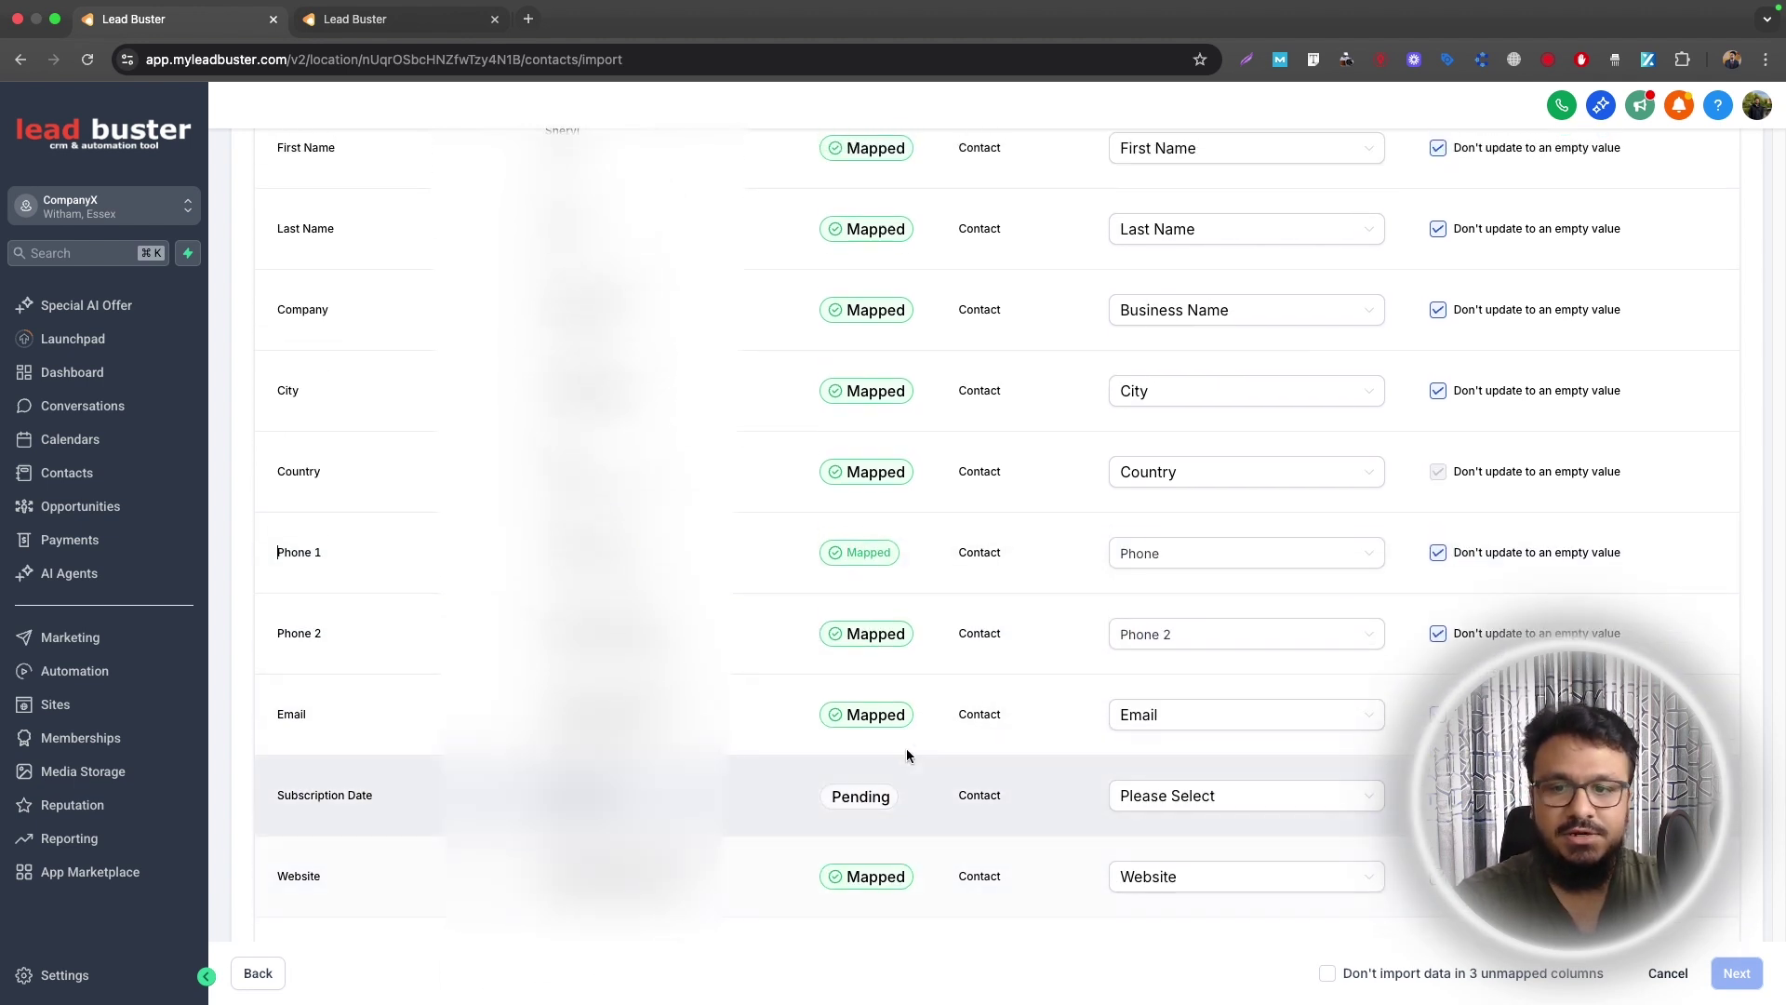
{"action": "scroll", "coordinate": [418, 716], "scroll_direction": "up", "scroll_amount": 2}
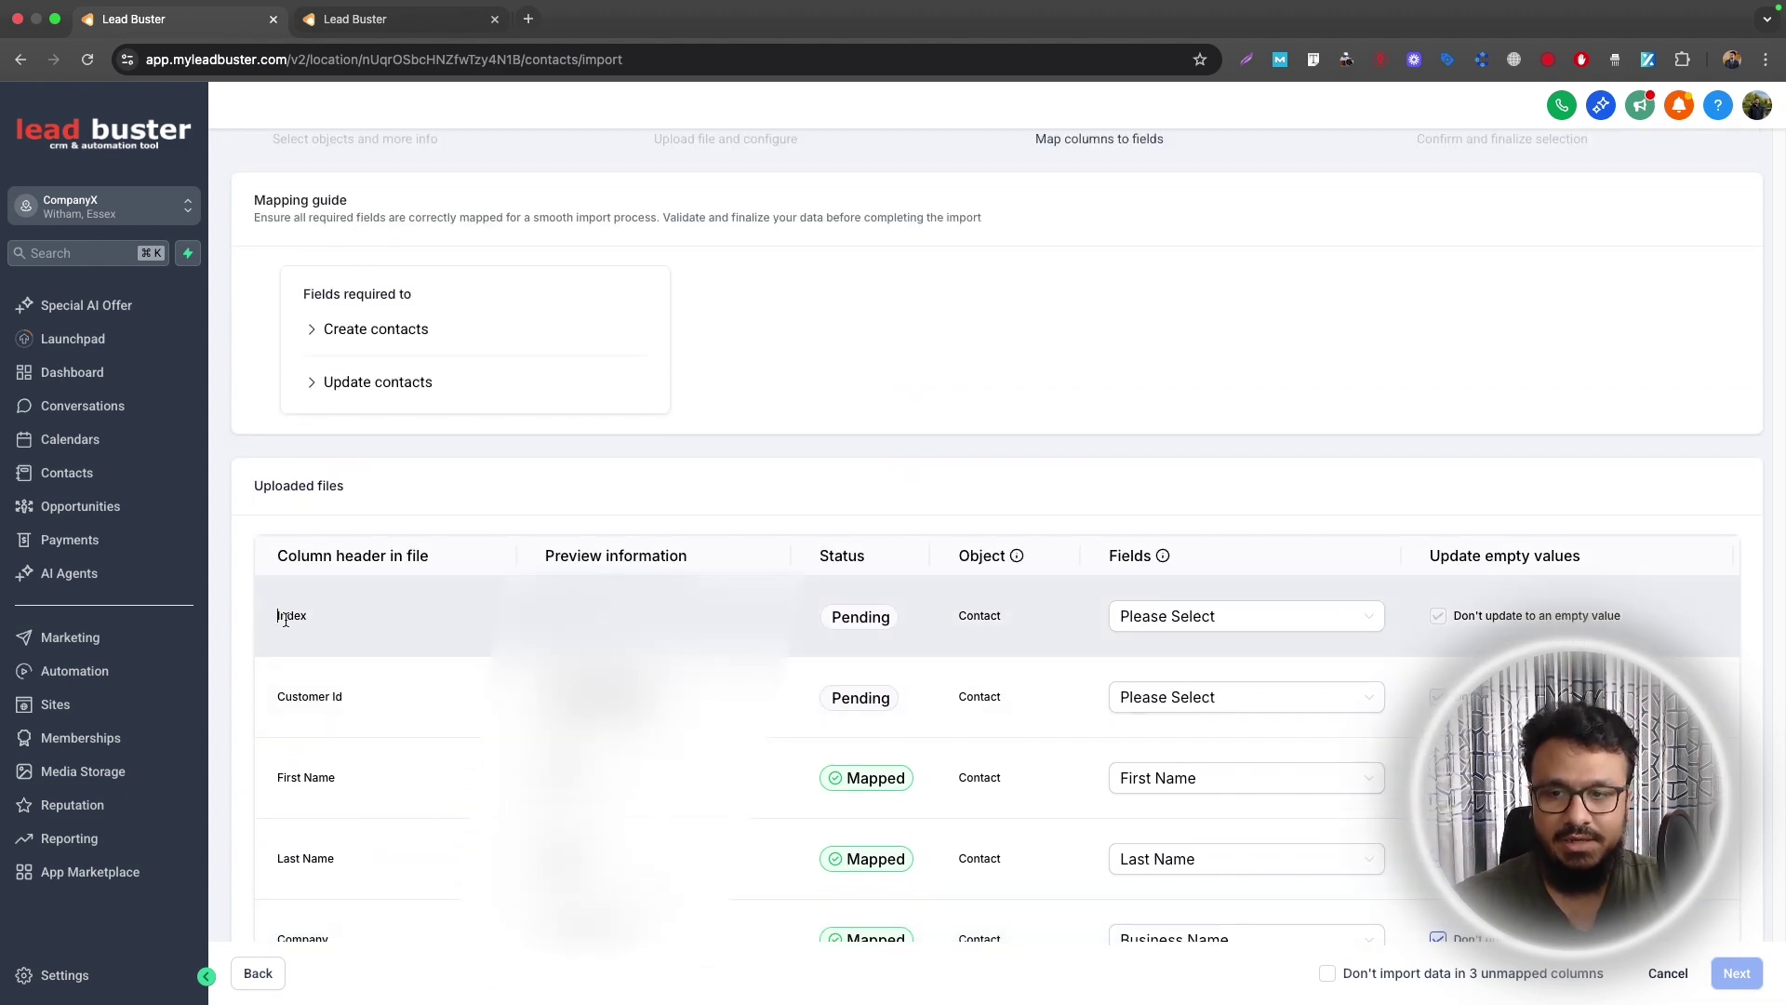
- Skip the 3 unmapped columns, including Index and Customer Id, from the import
{"action": "triple_click", "coordinate": [332, 632]}
{"action": "triple_click", "coordinate": [374, 694]}
{"action": "scroll", "coordinate": [374, 694], "scroll_direction": "down", "scroll_amount": 7}
{"action": "scroll", "coordinate": [744, 698], "scroll_direction": "up", "scroll_amount": 6}
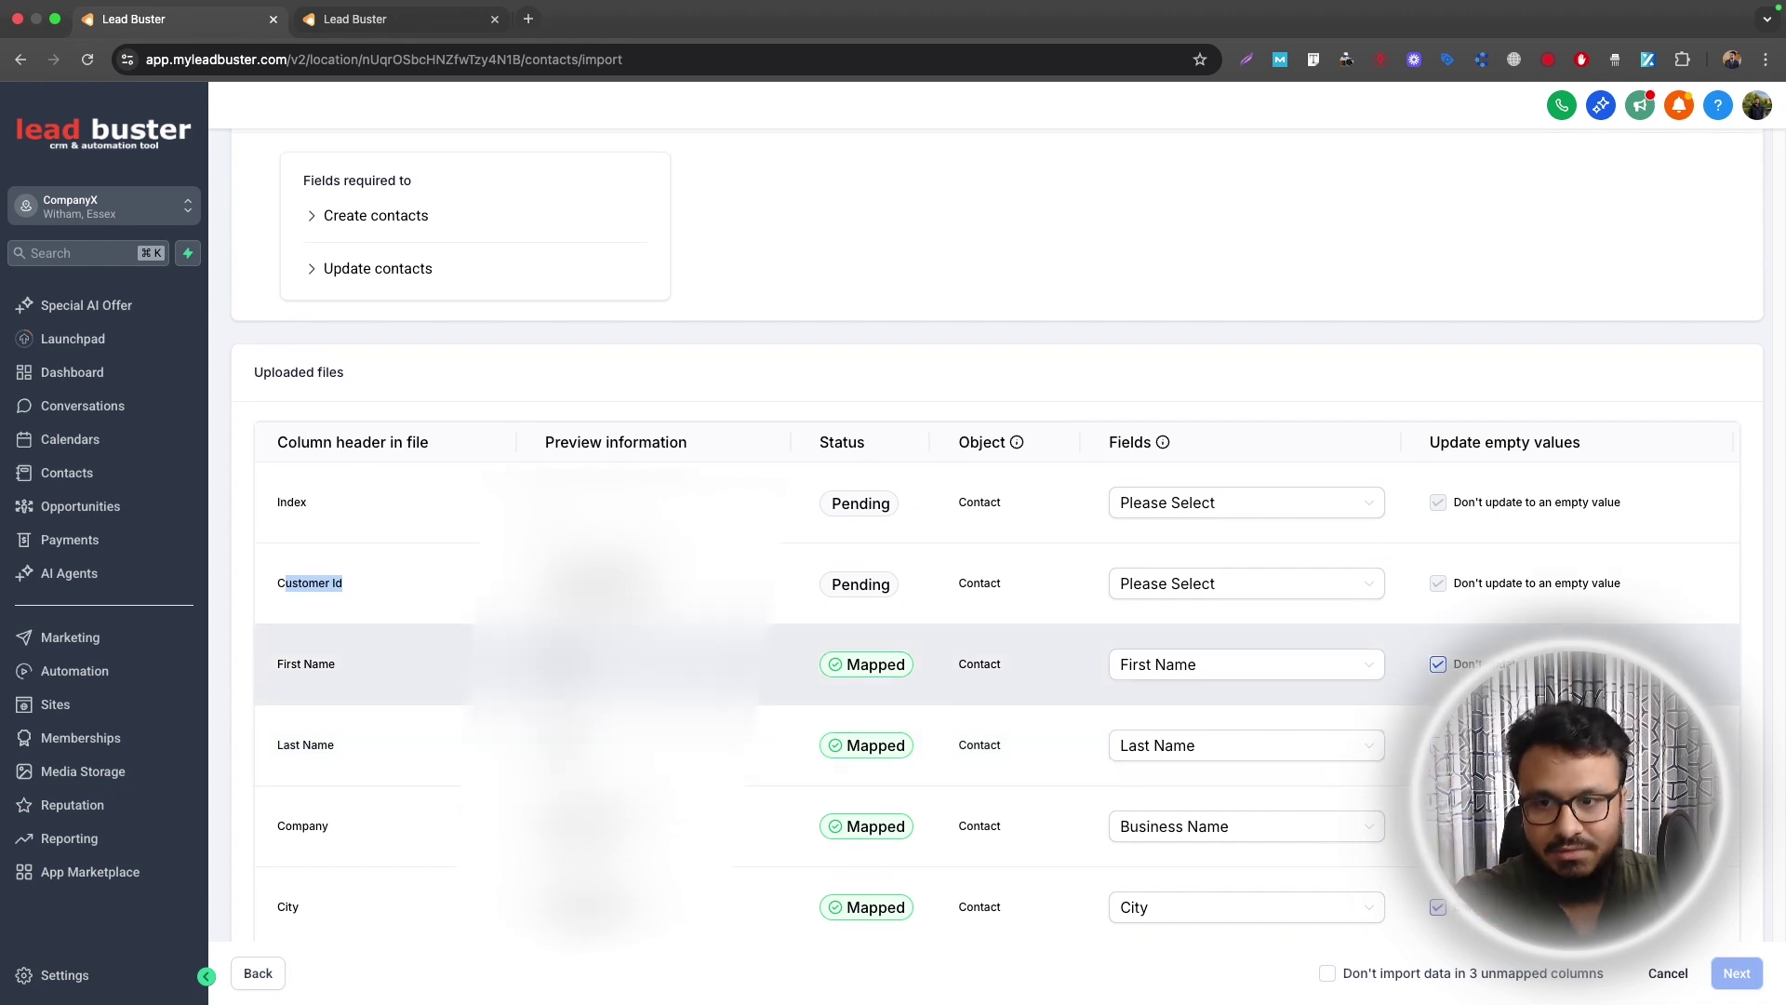
{"action": "scroll", "coordinate": [743, 664], "scroll_direction": "down", "scroll_amount": 6}
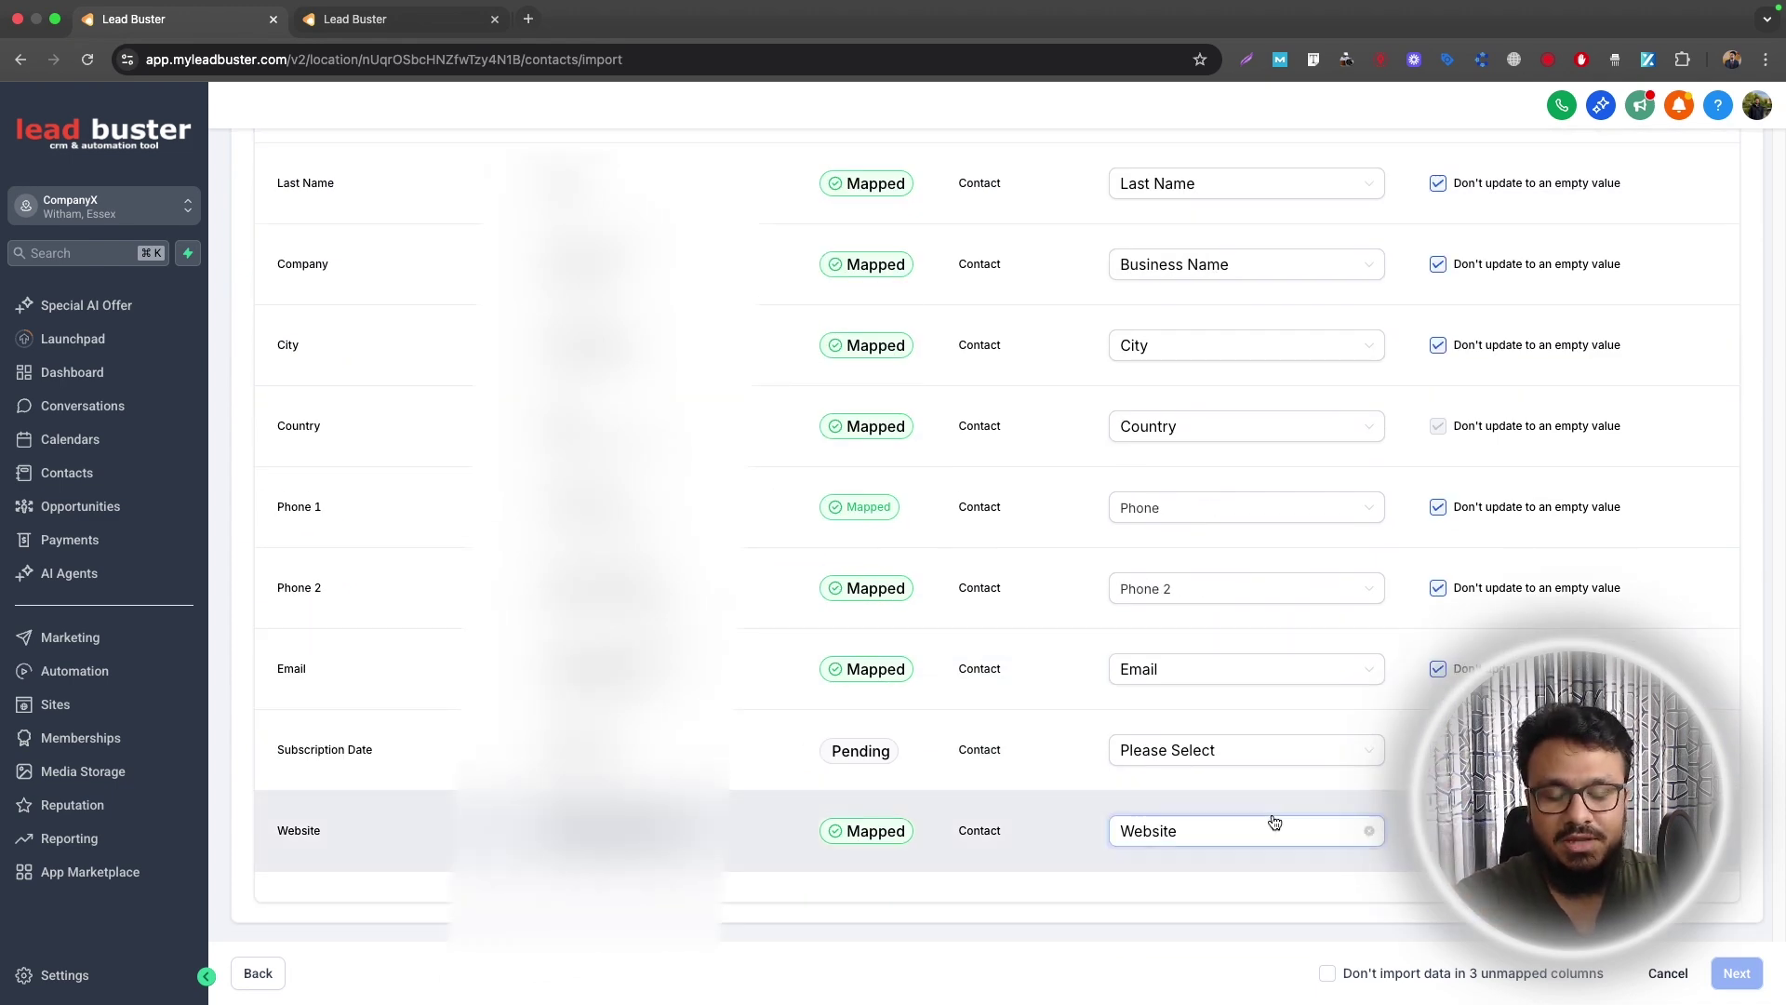
{"action": "left_click", "coordinate": [1329, 974]}
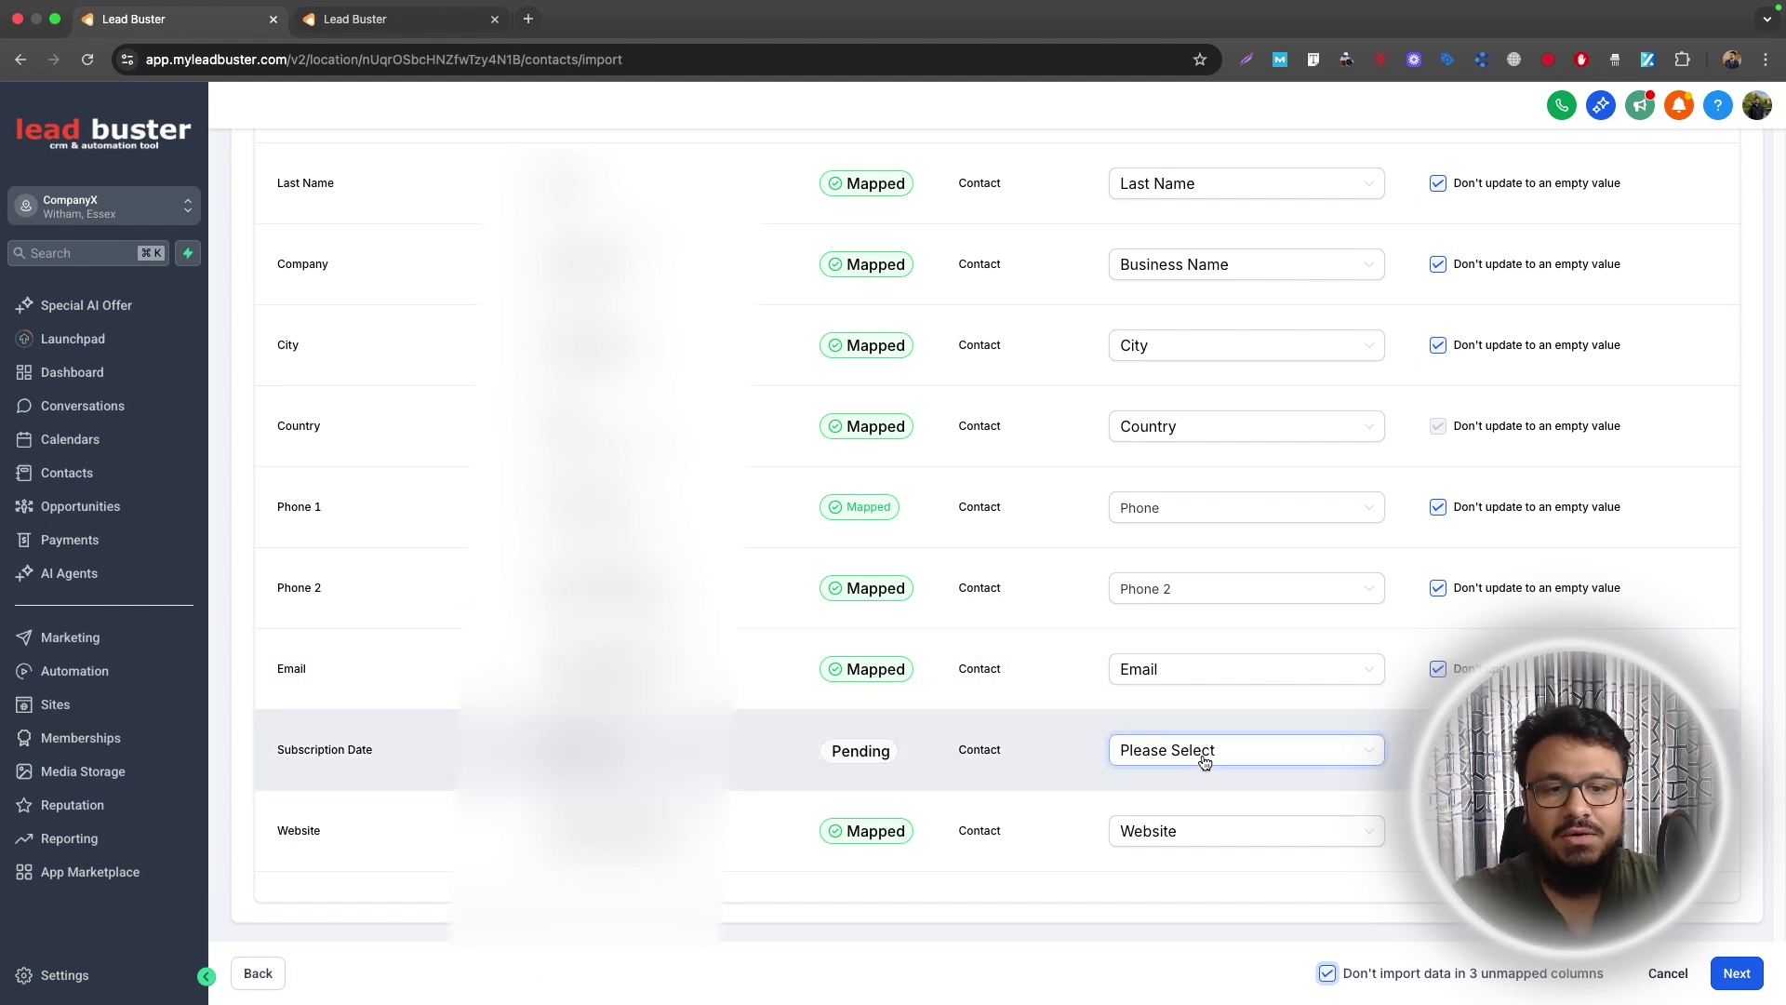
- On the verify step, tag imported contacts with a newly created import_customer_list tag
{"action": "left_click", "coordinate": [1736, 973]}
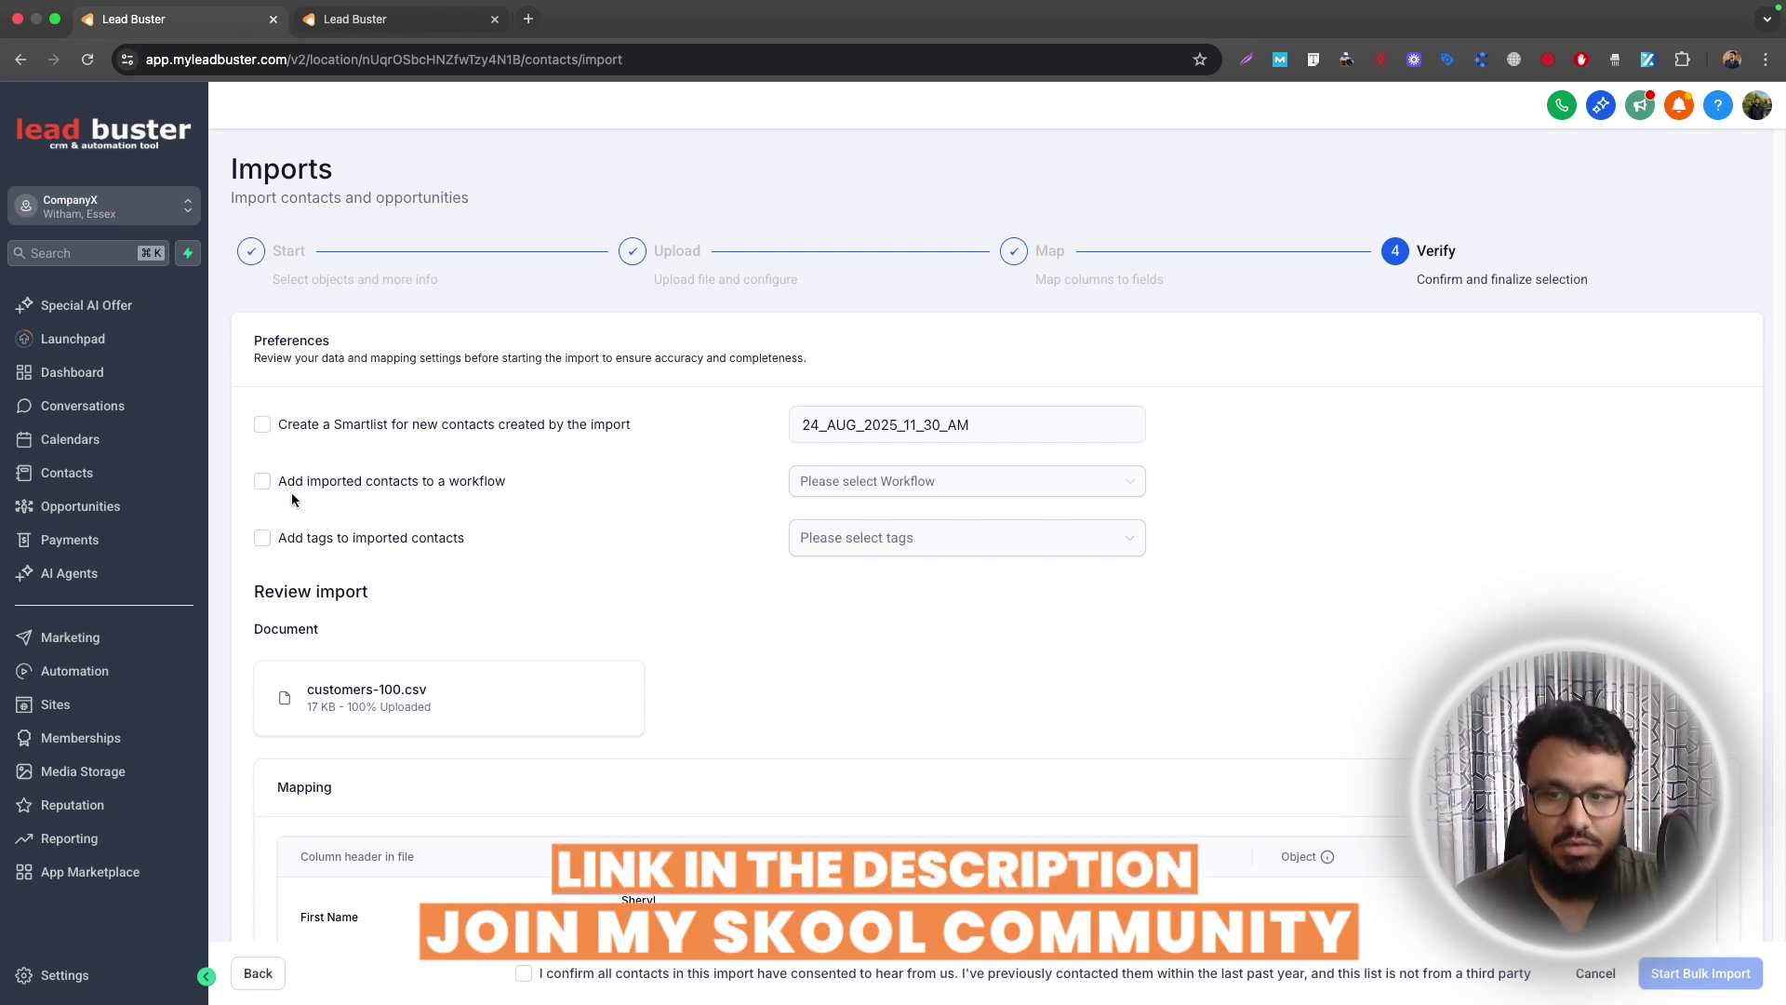
{"action": "left_click", "coordinate": [261, 537]}
{"action": "left_click", "coordinate": [876, 549]}
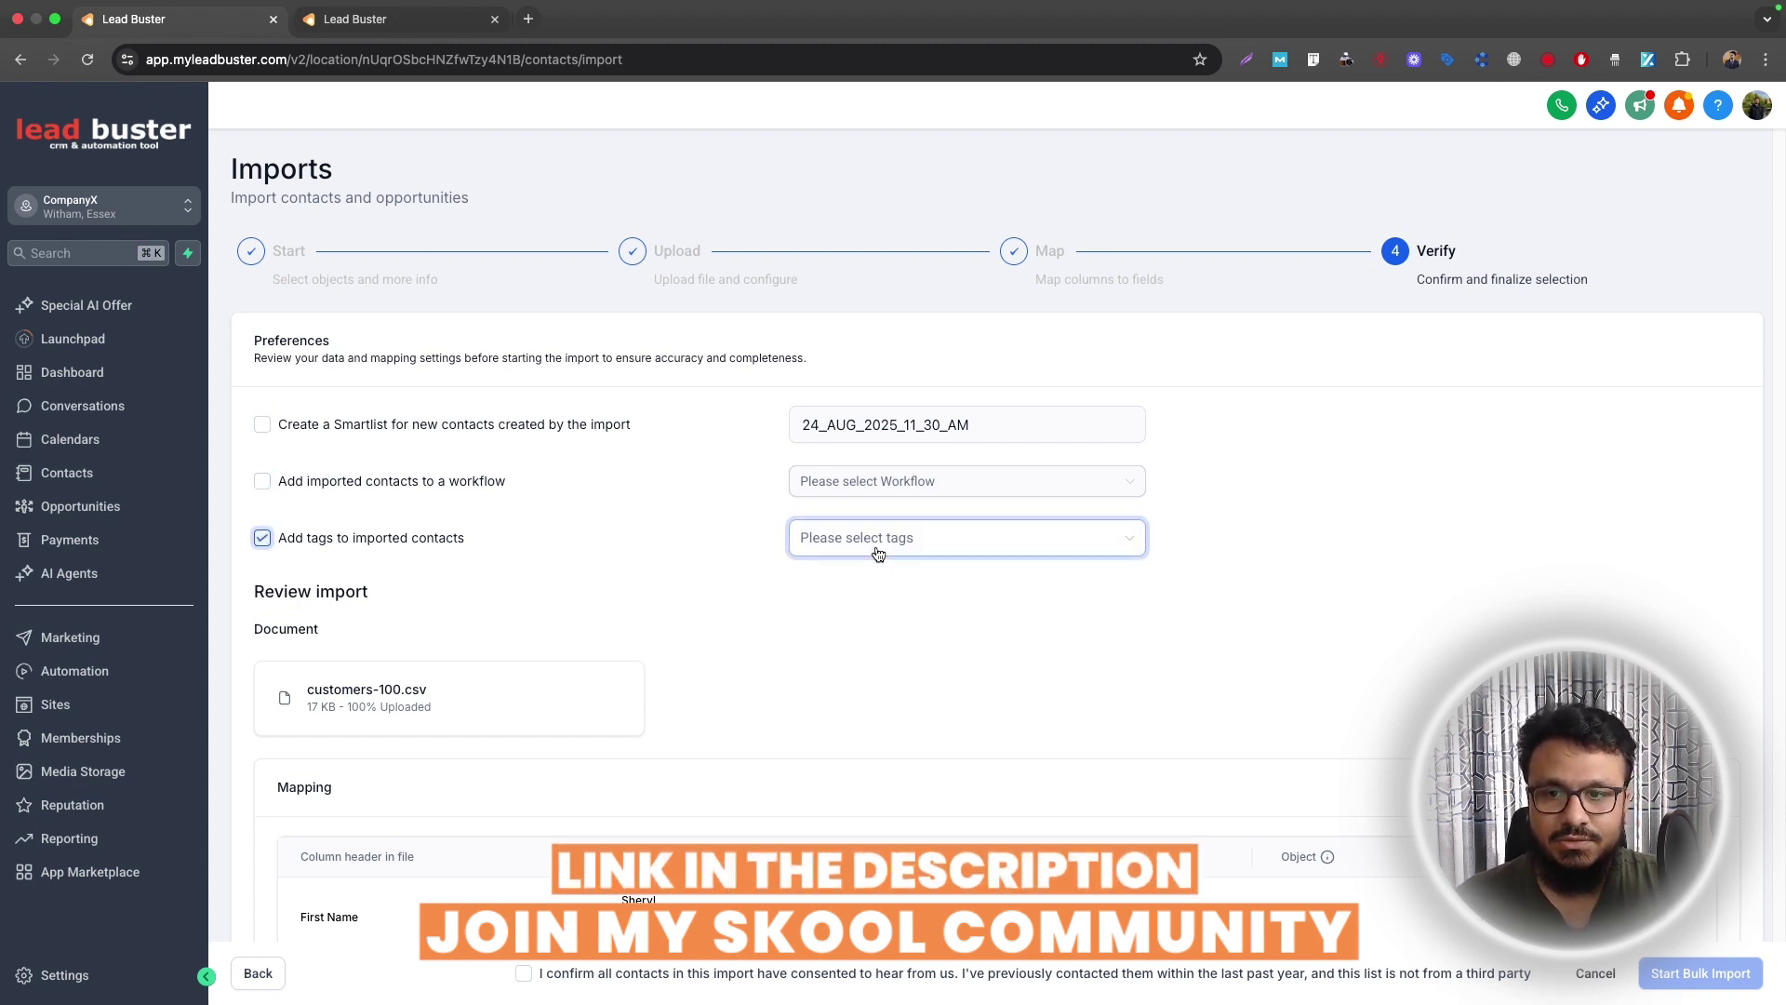
{"action": "type", "text": "import_cus"}
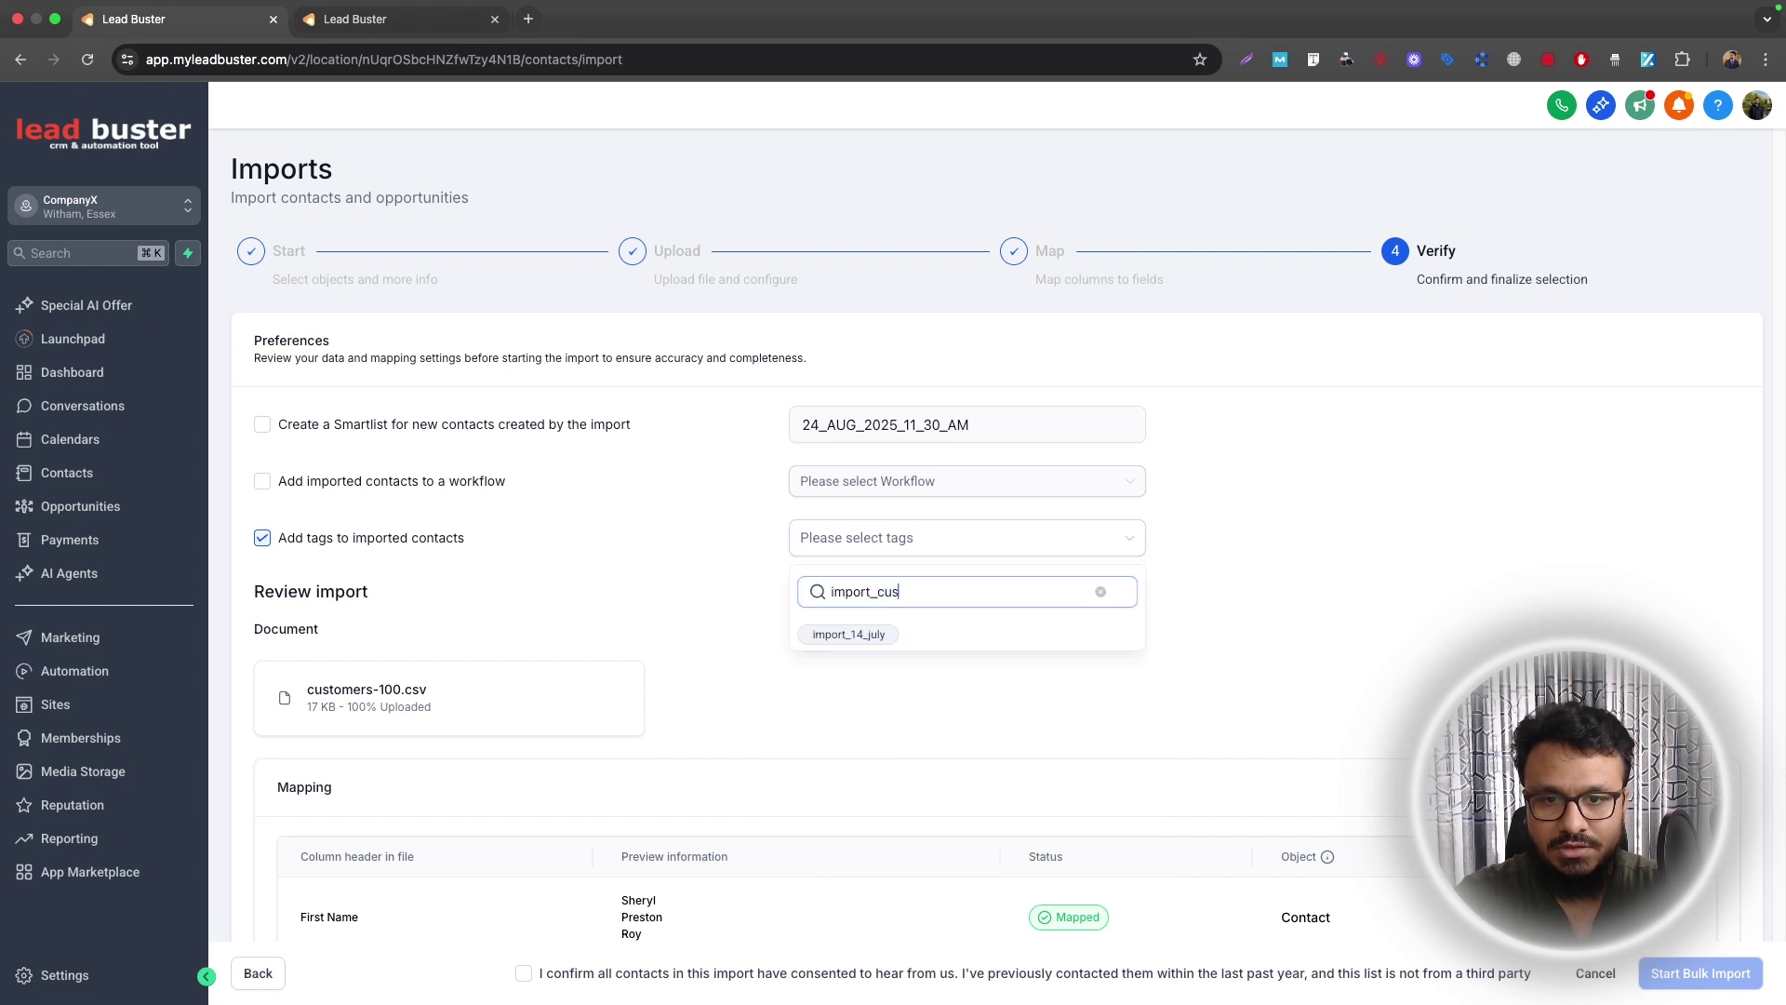
{"action": "type", "text": "tomer_list"}
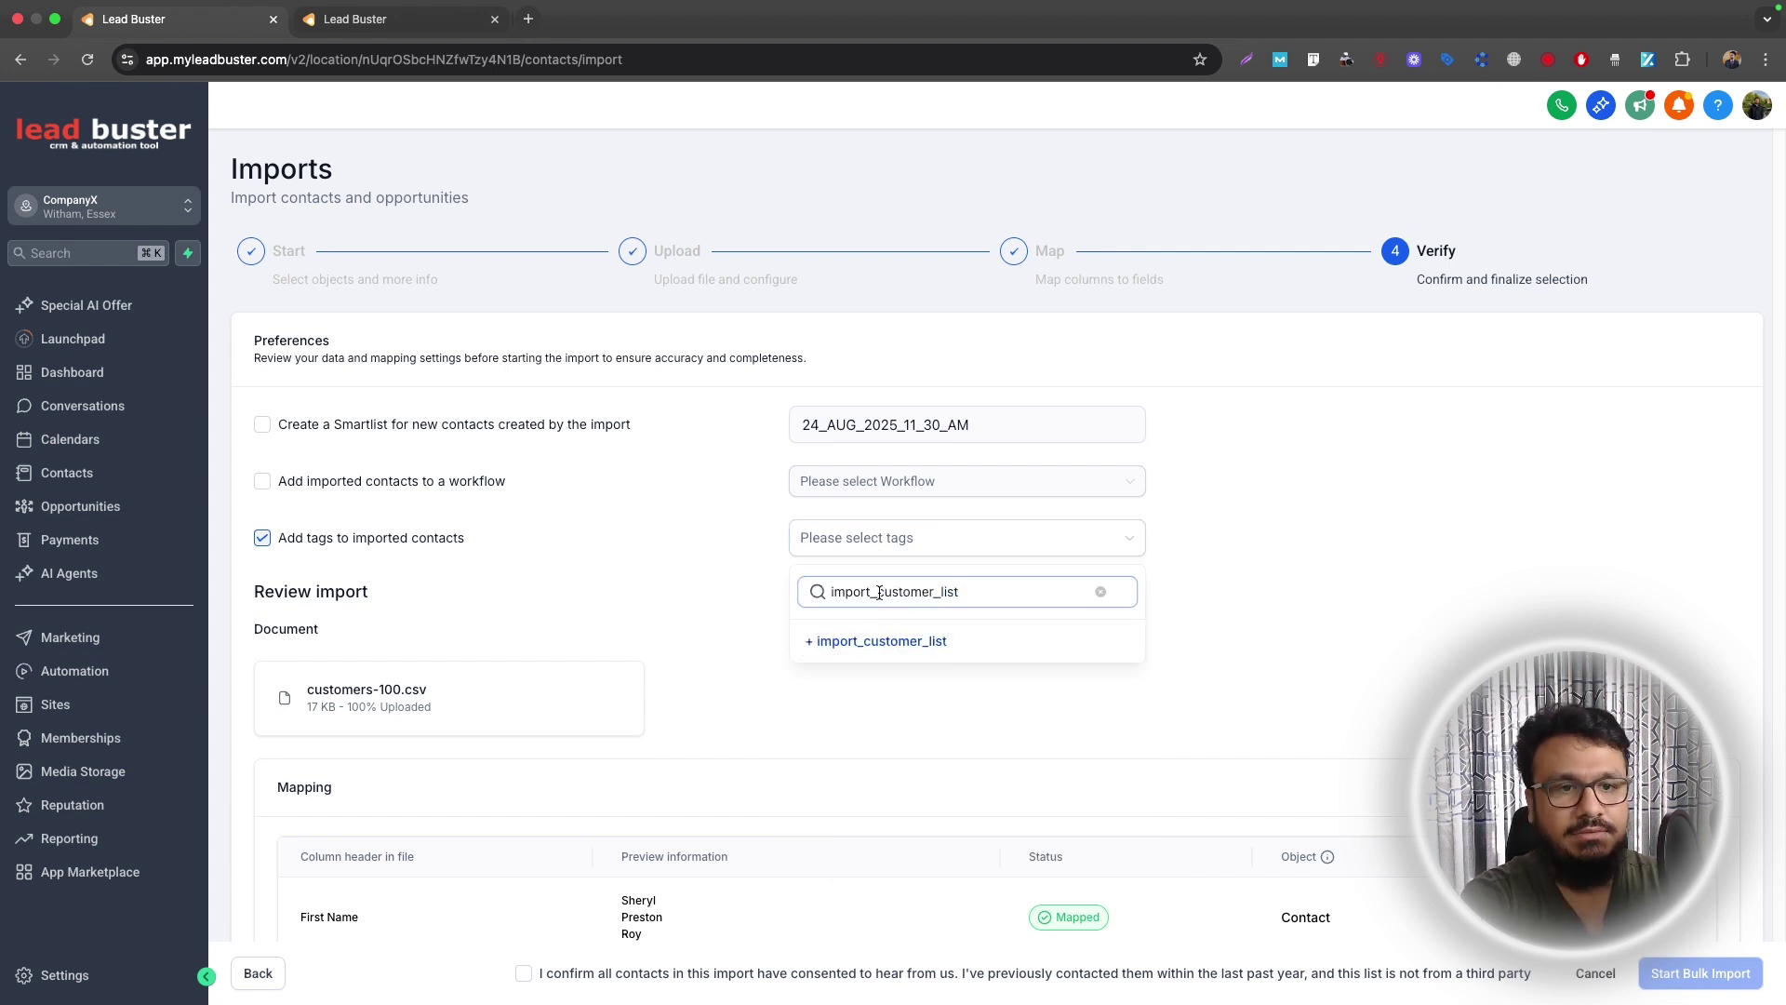
{"action": "left_click", "coordinate": [910, 640]}
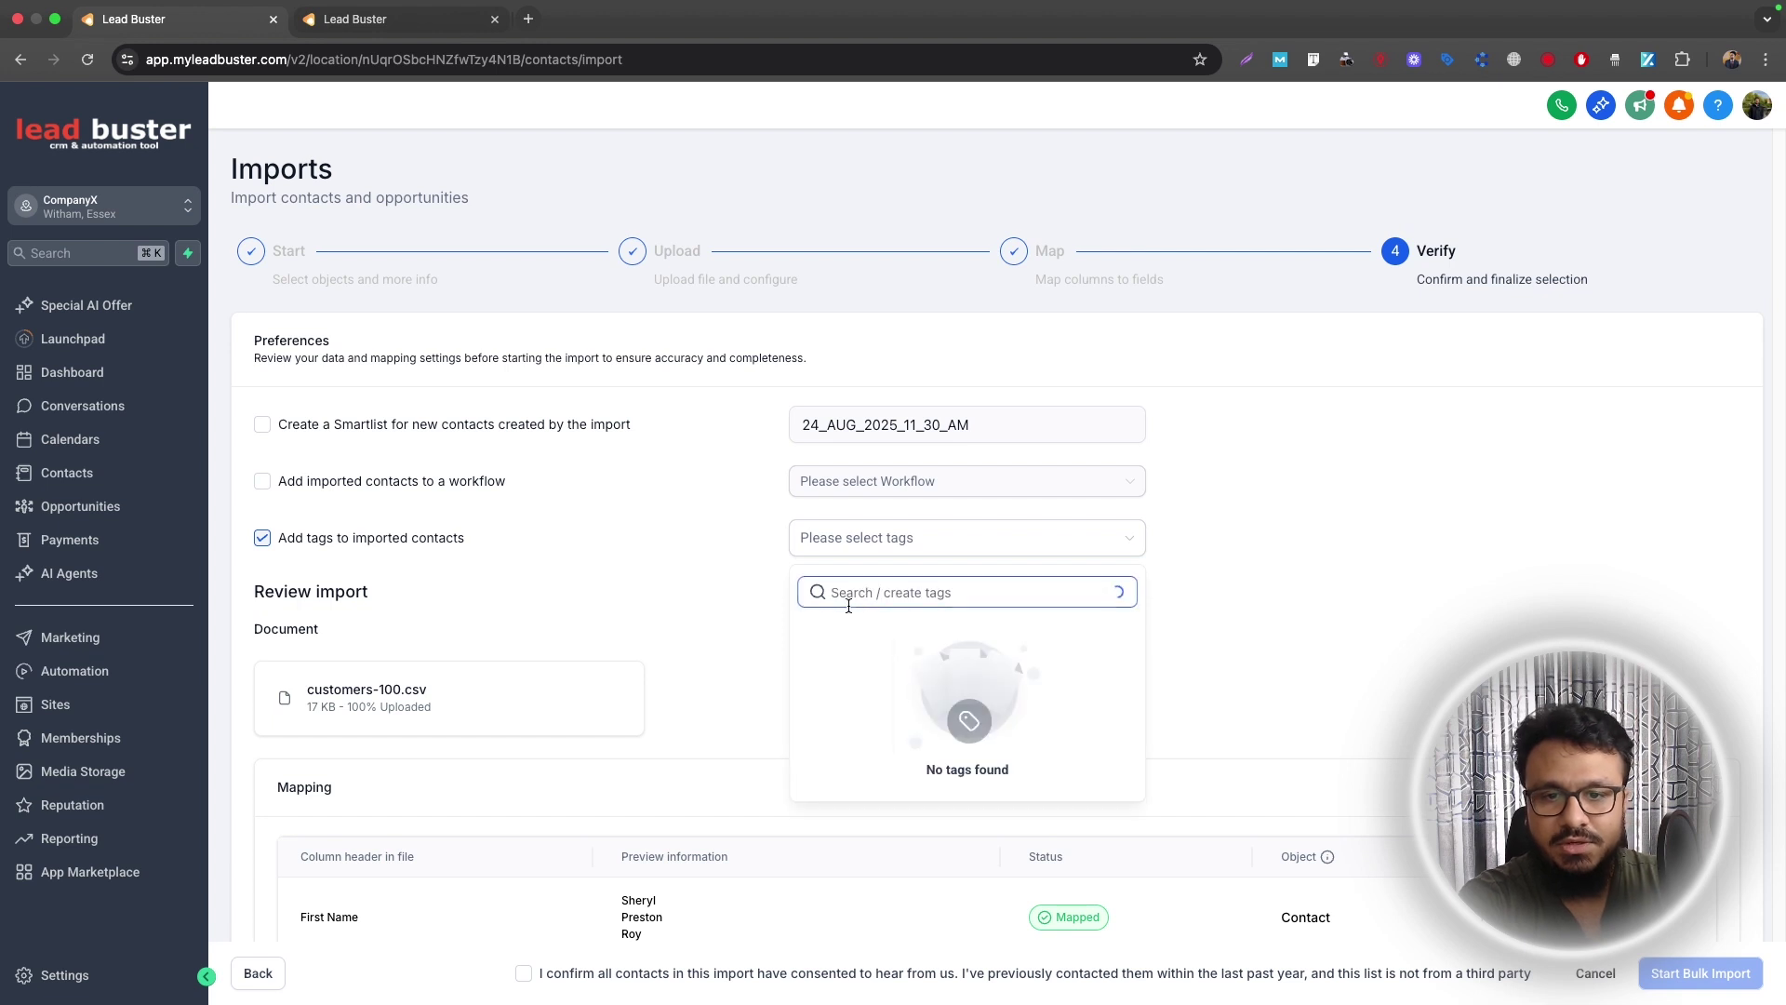
{"action": "left_click", "coordinate": [765, 569]}
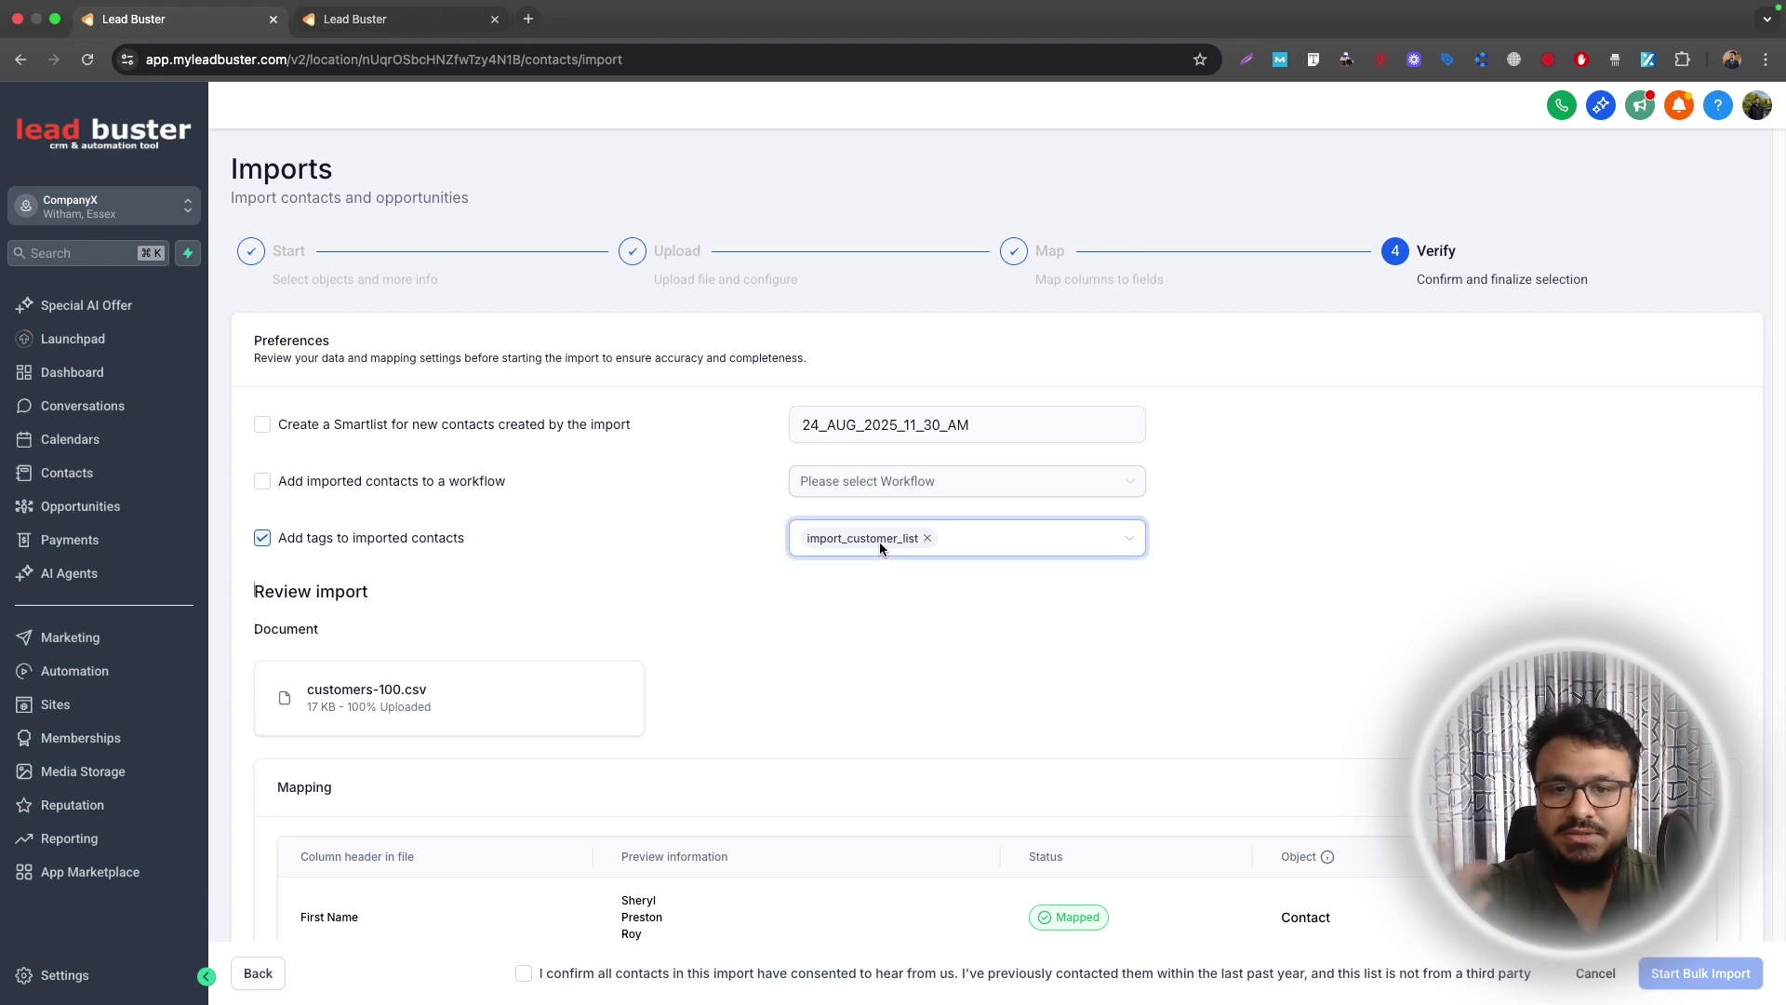
- Confirm the imported contacts consented to be contacted
{"action": "scroll", "coordinate": [878, 541], "scroll_direction": "down", "scroll_amount": 8}
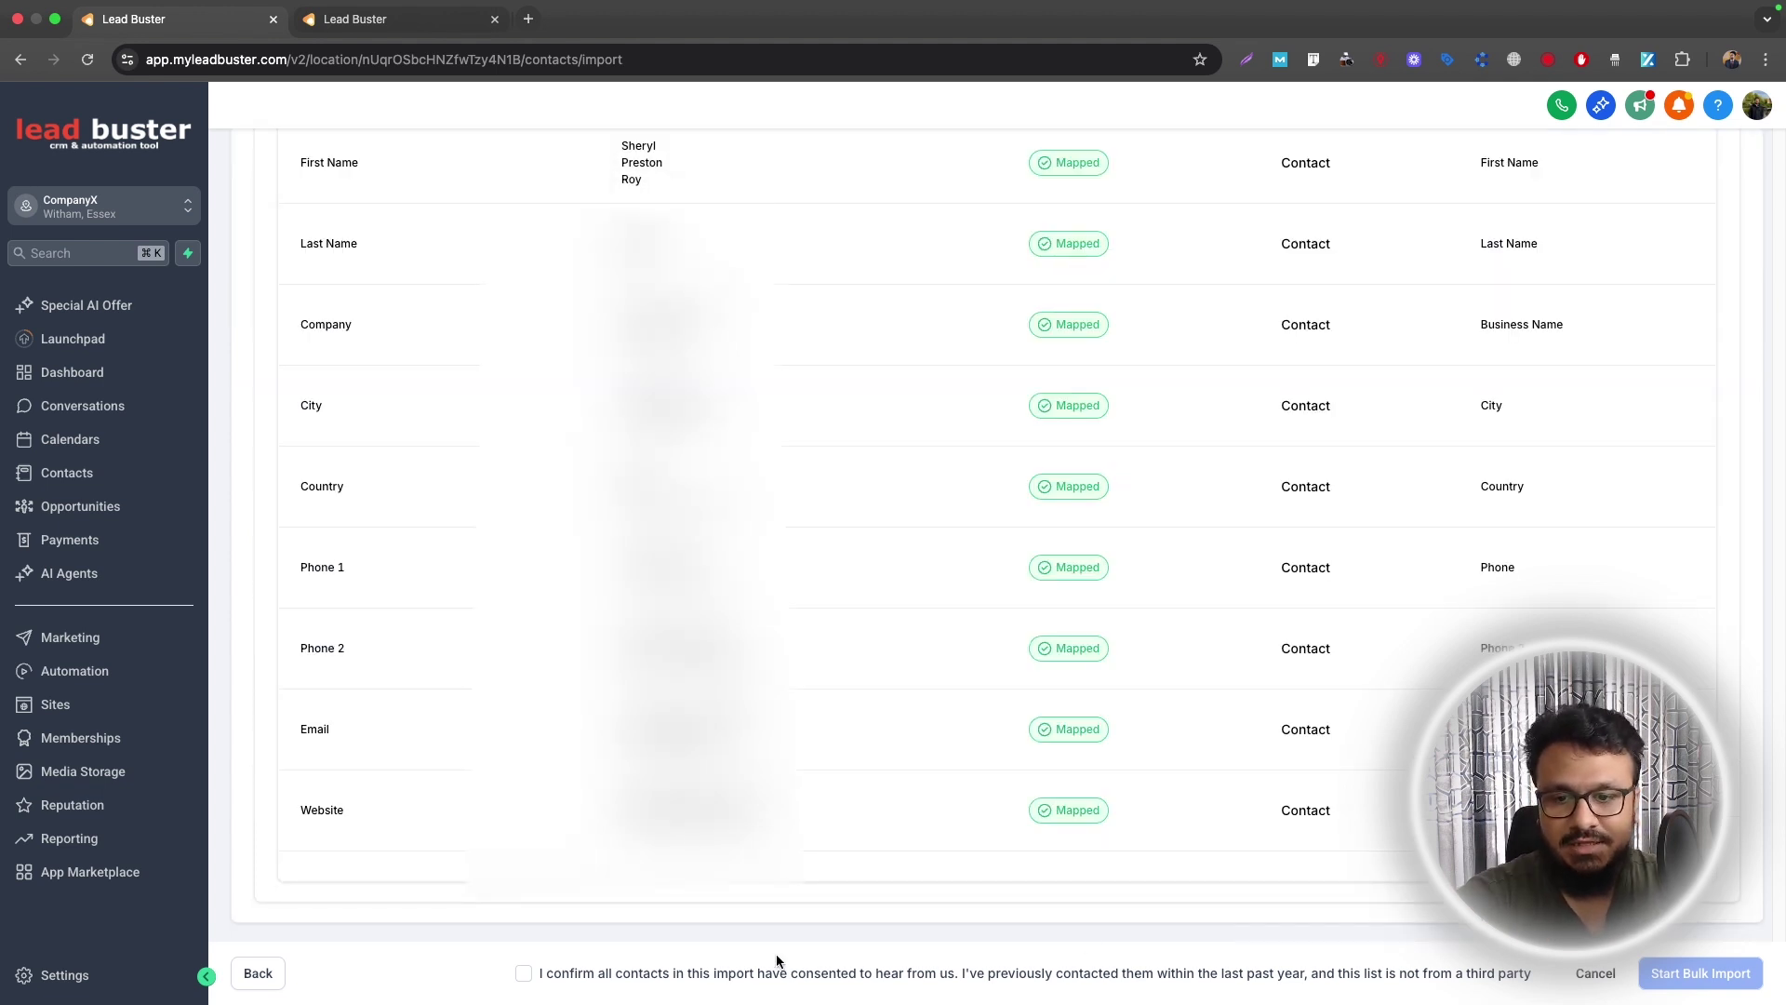
{"action": "left_click", "coordinate": [524, 974]}
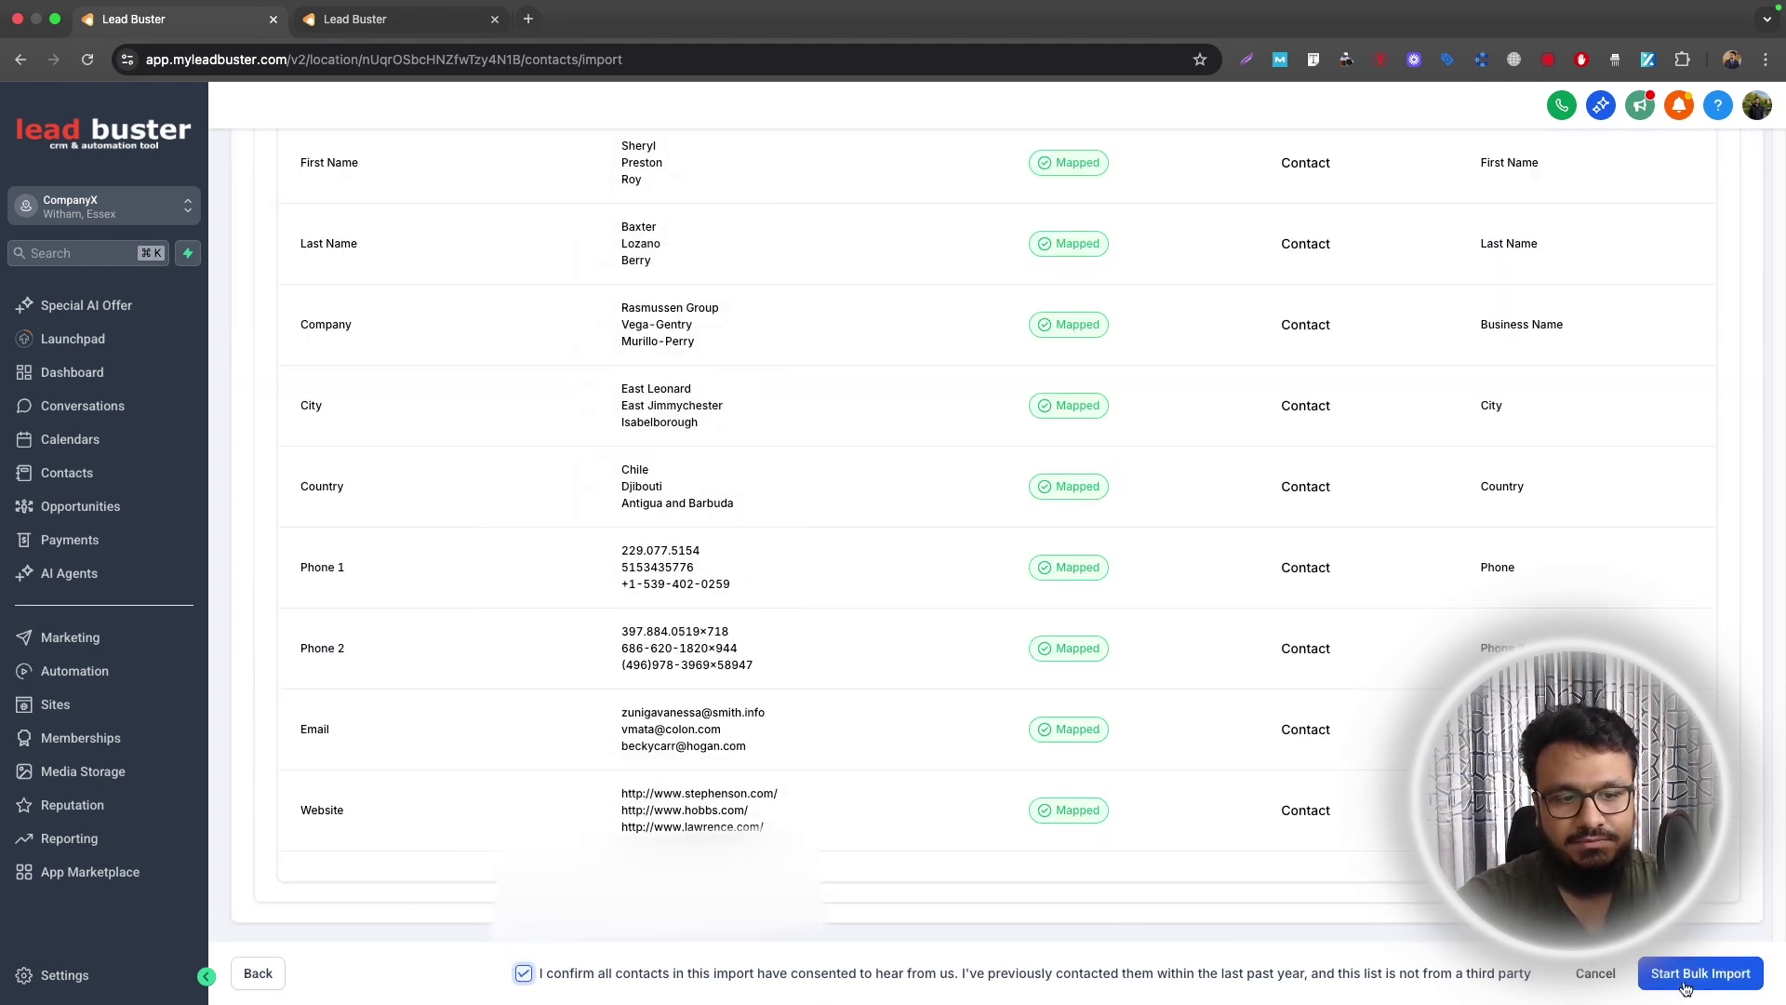
{"action": "scroll", "coordinate": [1130, 735], "scroll_direction": "up", "scroll_amount": 8}
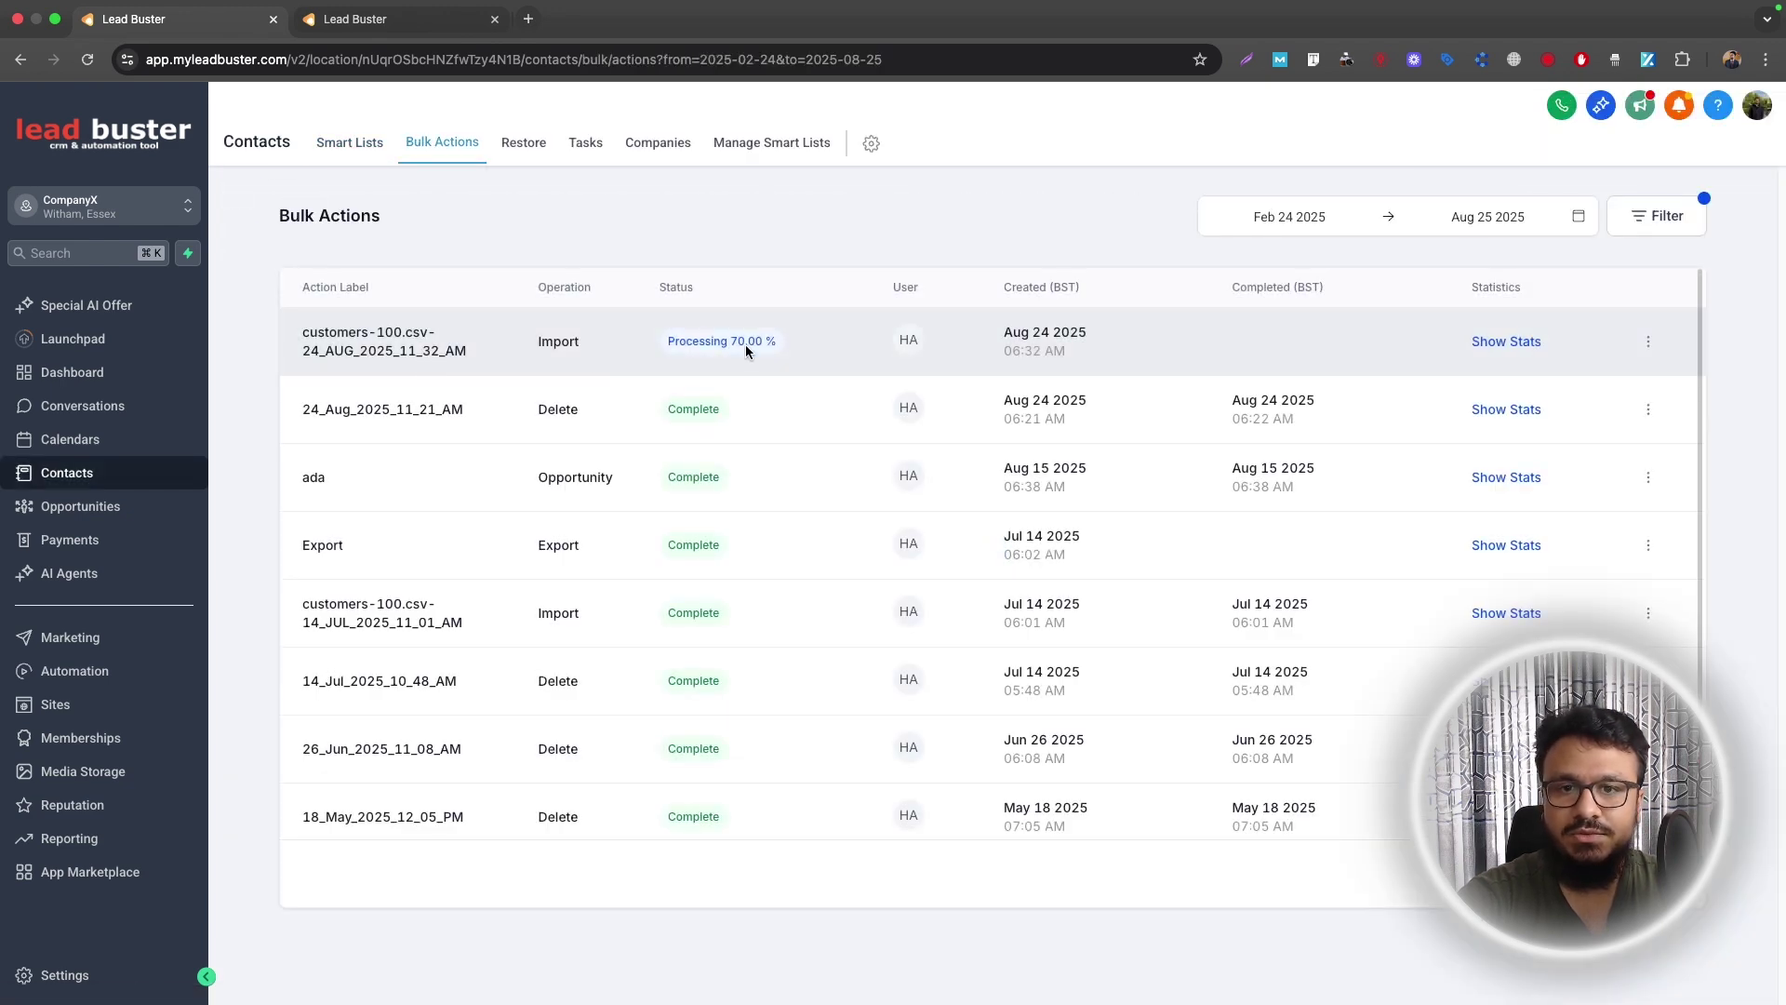
- Check the import stats (100 rows, 14 succeeded, 64 errors), then return to the contacts list
{"action": "left_click", "coordinate": [1508, 343]}
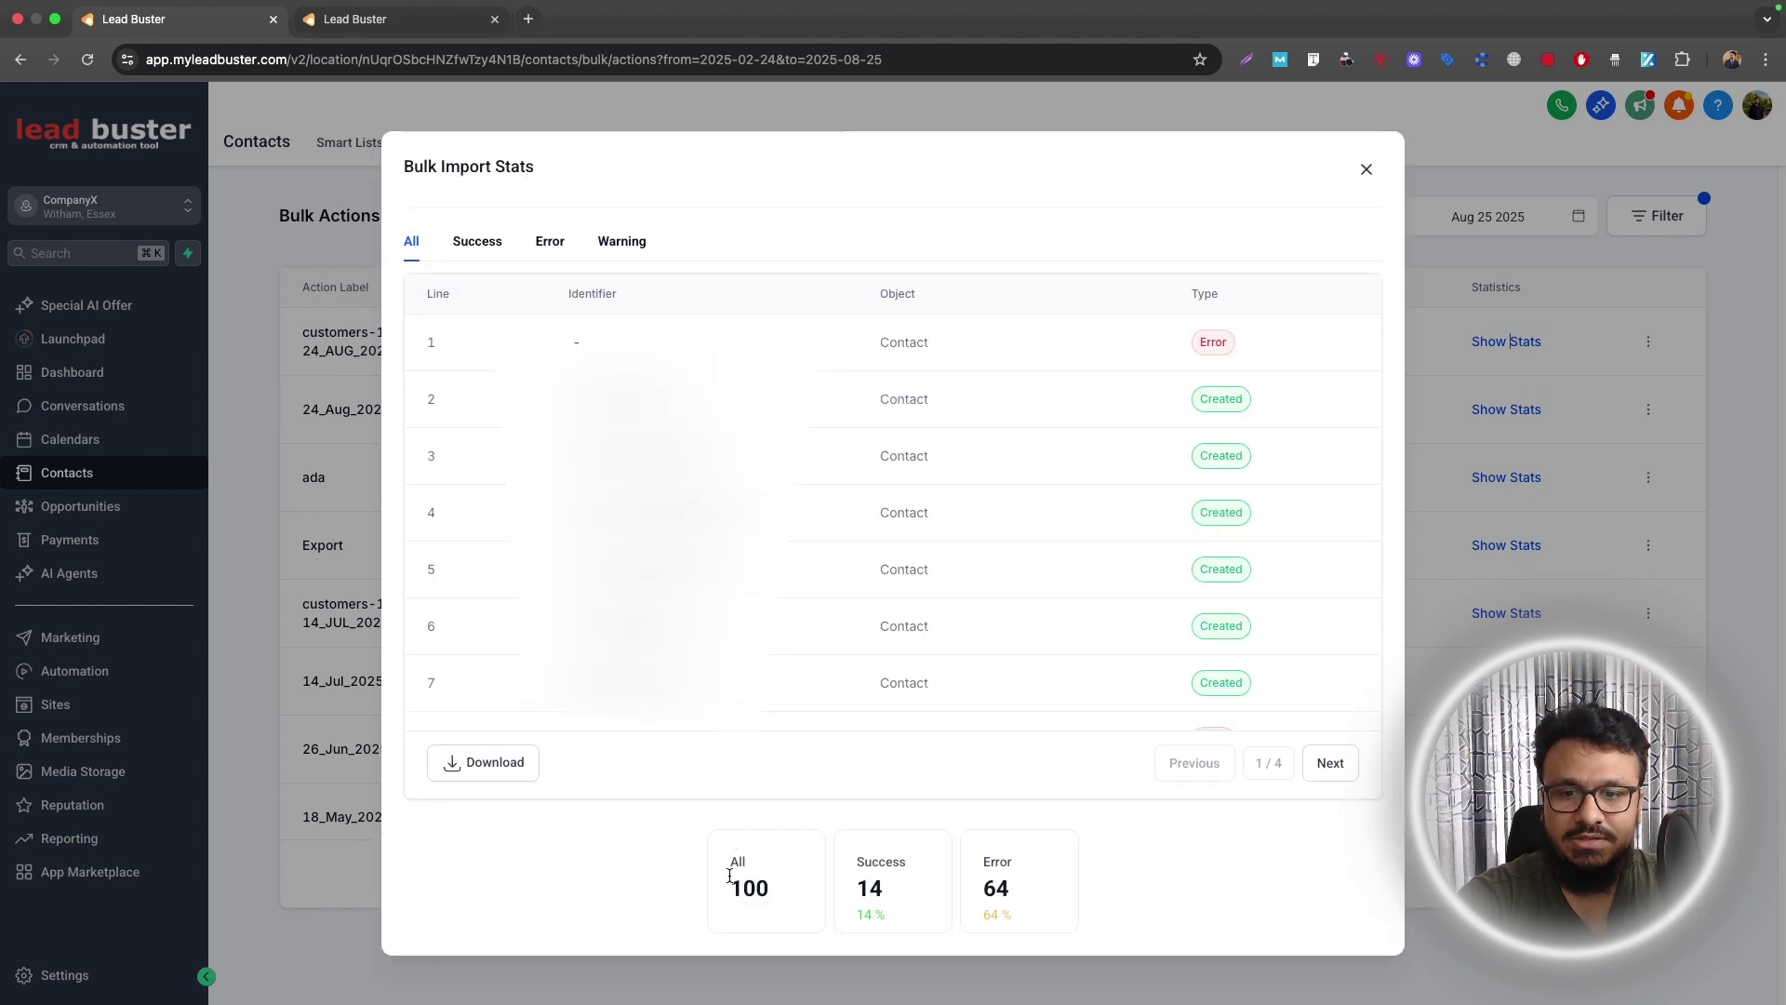
{"action": "left_click_drag", "start_coordinate": [731, 876], "coordinate": [806, 901]}
{"action": "left_click", "coordinate": [863, 879]}
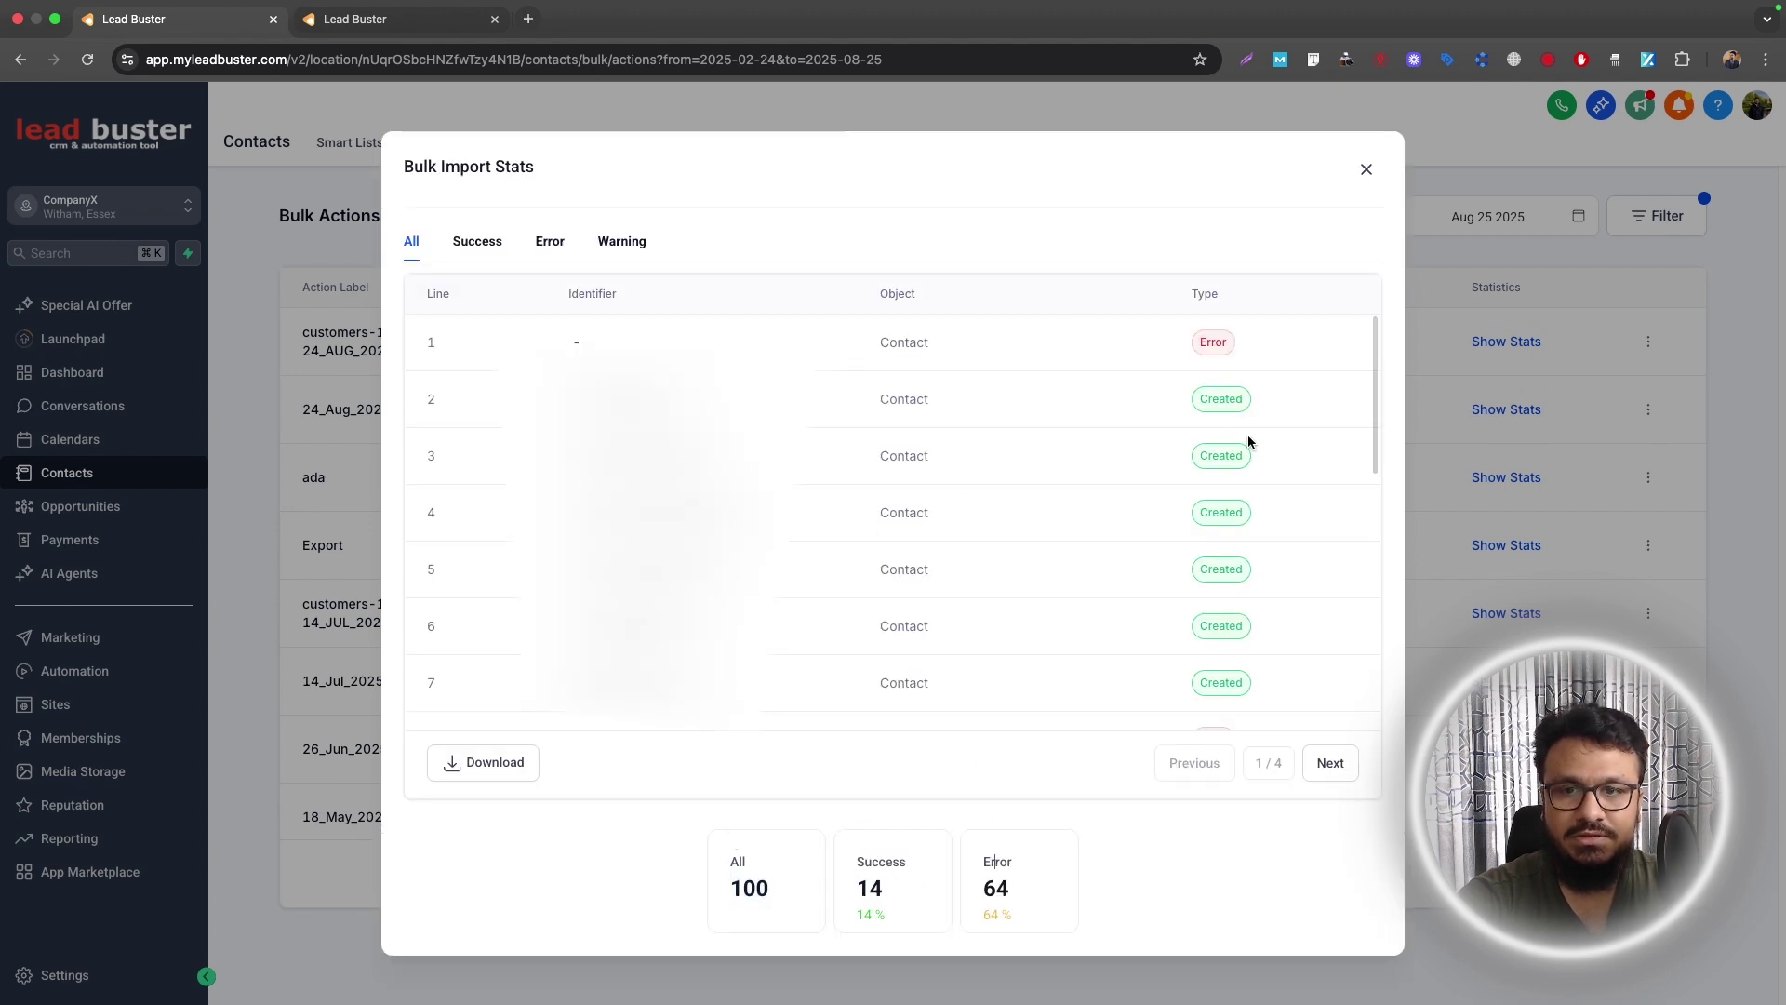
{"action": "scroll", "coordinate": [782, 586], "scroll_direction": "down", "scroll_amount": 10}
{"action": "left_click", "coordinate": [1367, 168]}
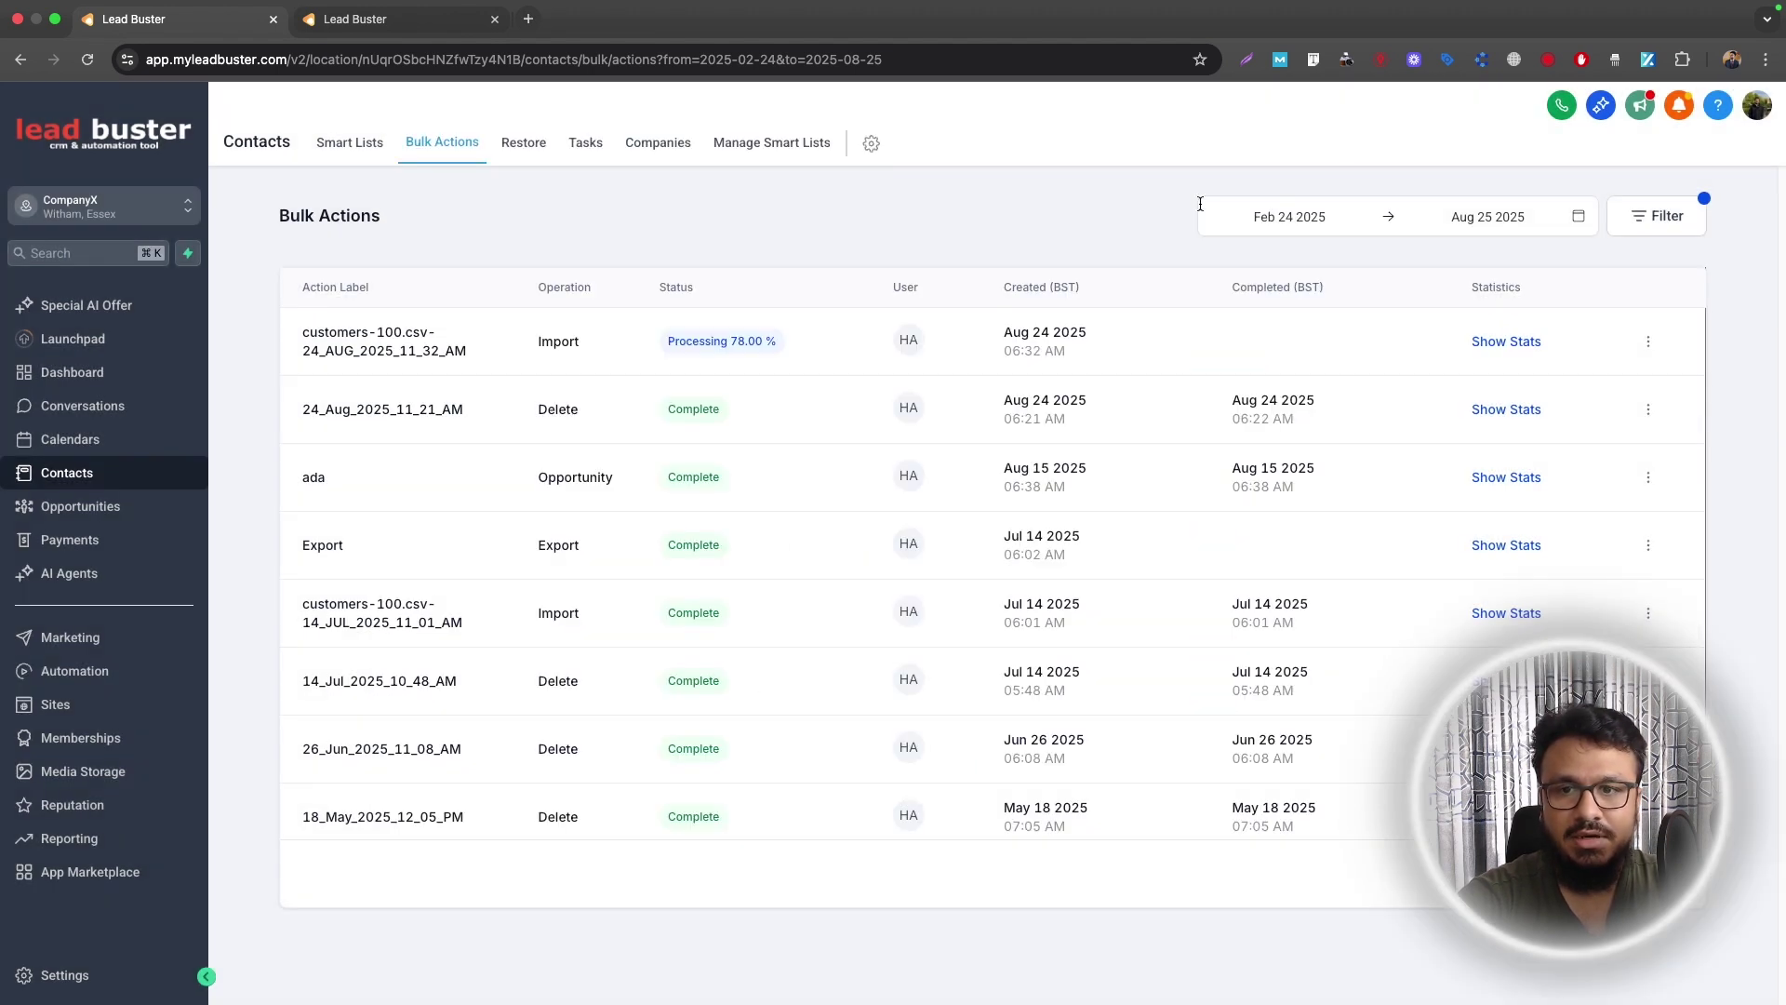
{"action": "left_click", "coordinate": [370, 155]}
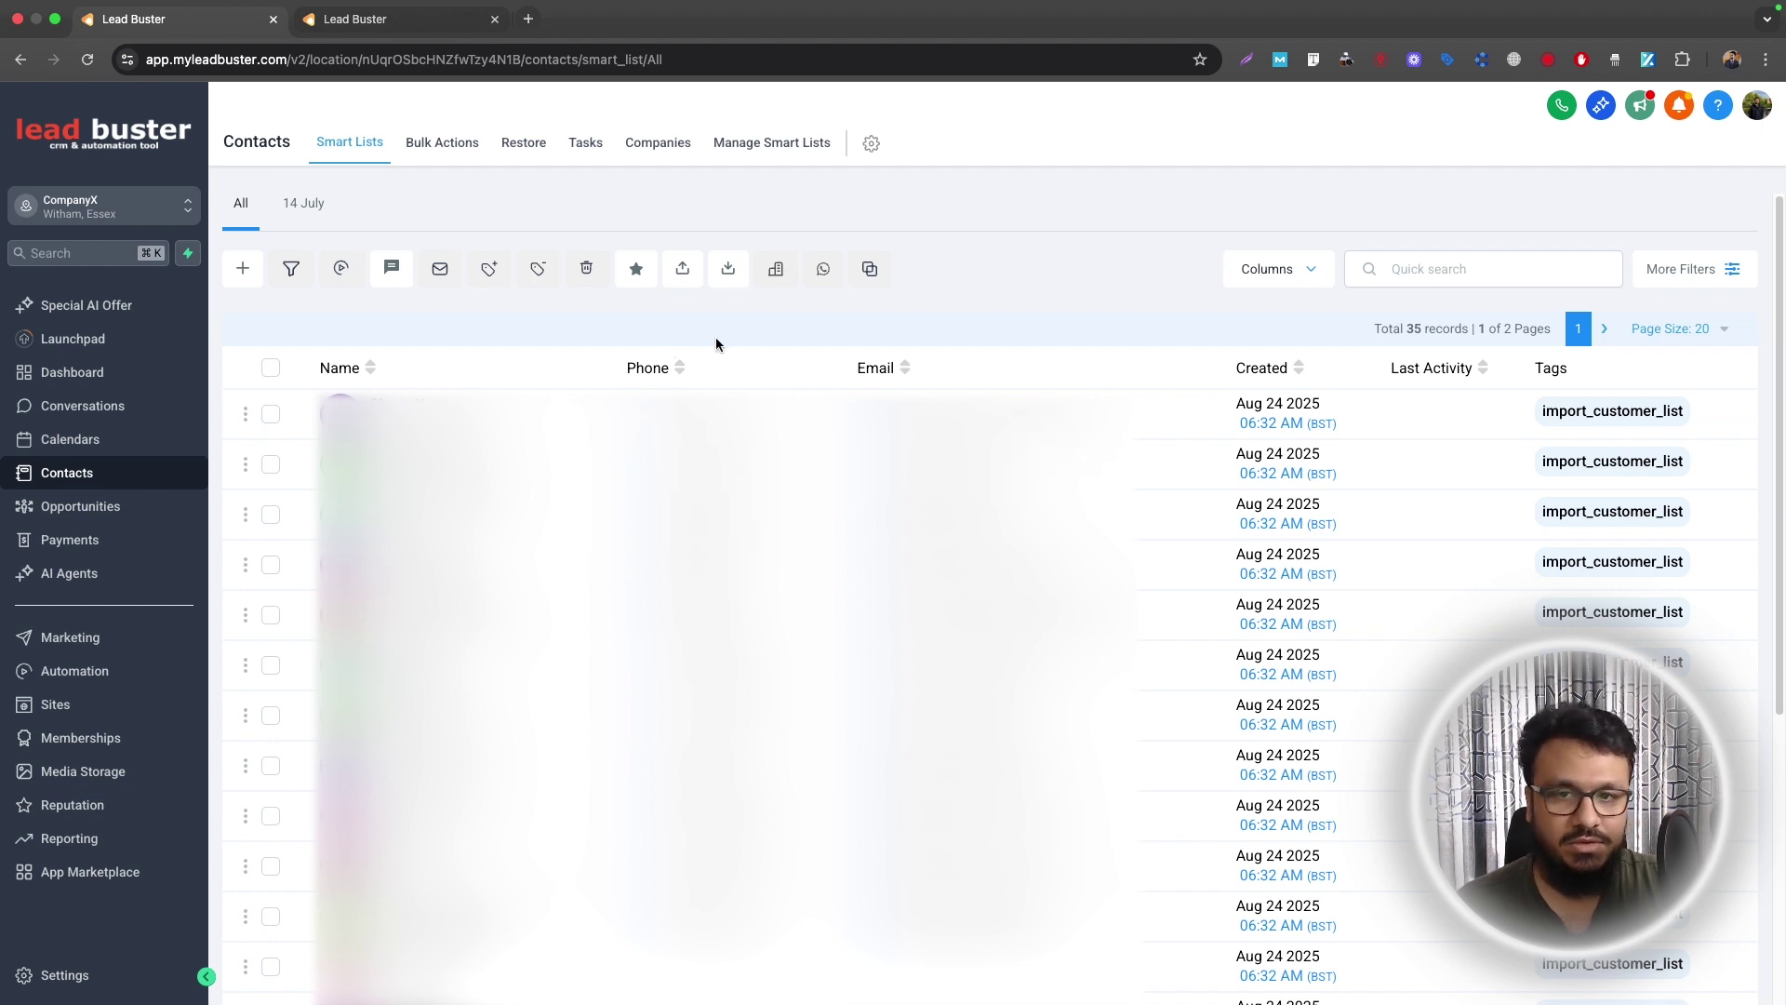
- Select all 35 contacts and start a pipeline bulk action named 'Adding To Pipeline'
{"action": "left_click", "coordinate": [270, 367]}
{"action": "left_click", "coordinate": [504, 335]}
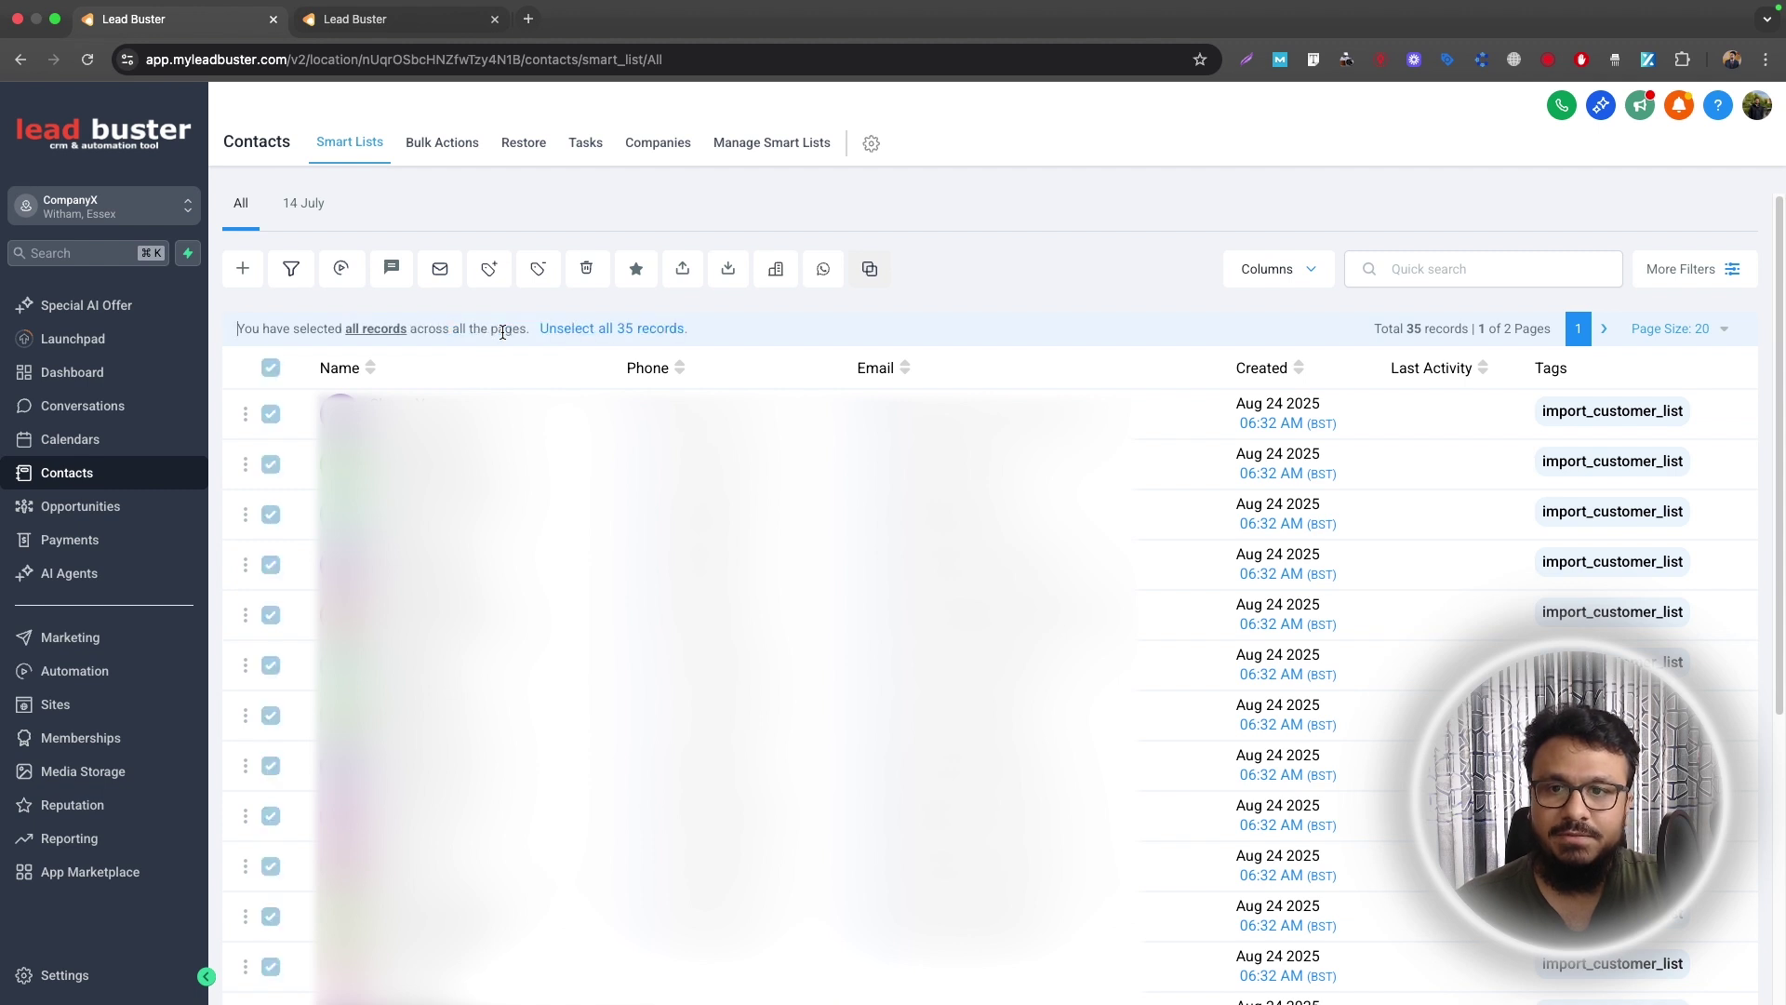
{"action": "left_click", "coordinate": [291, 268]}
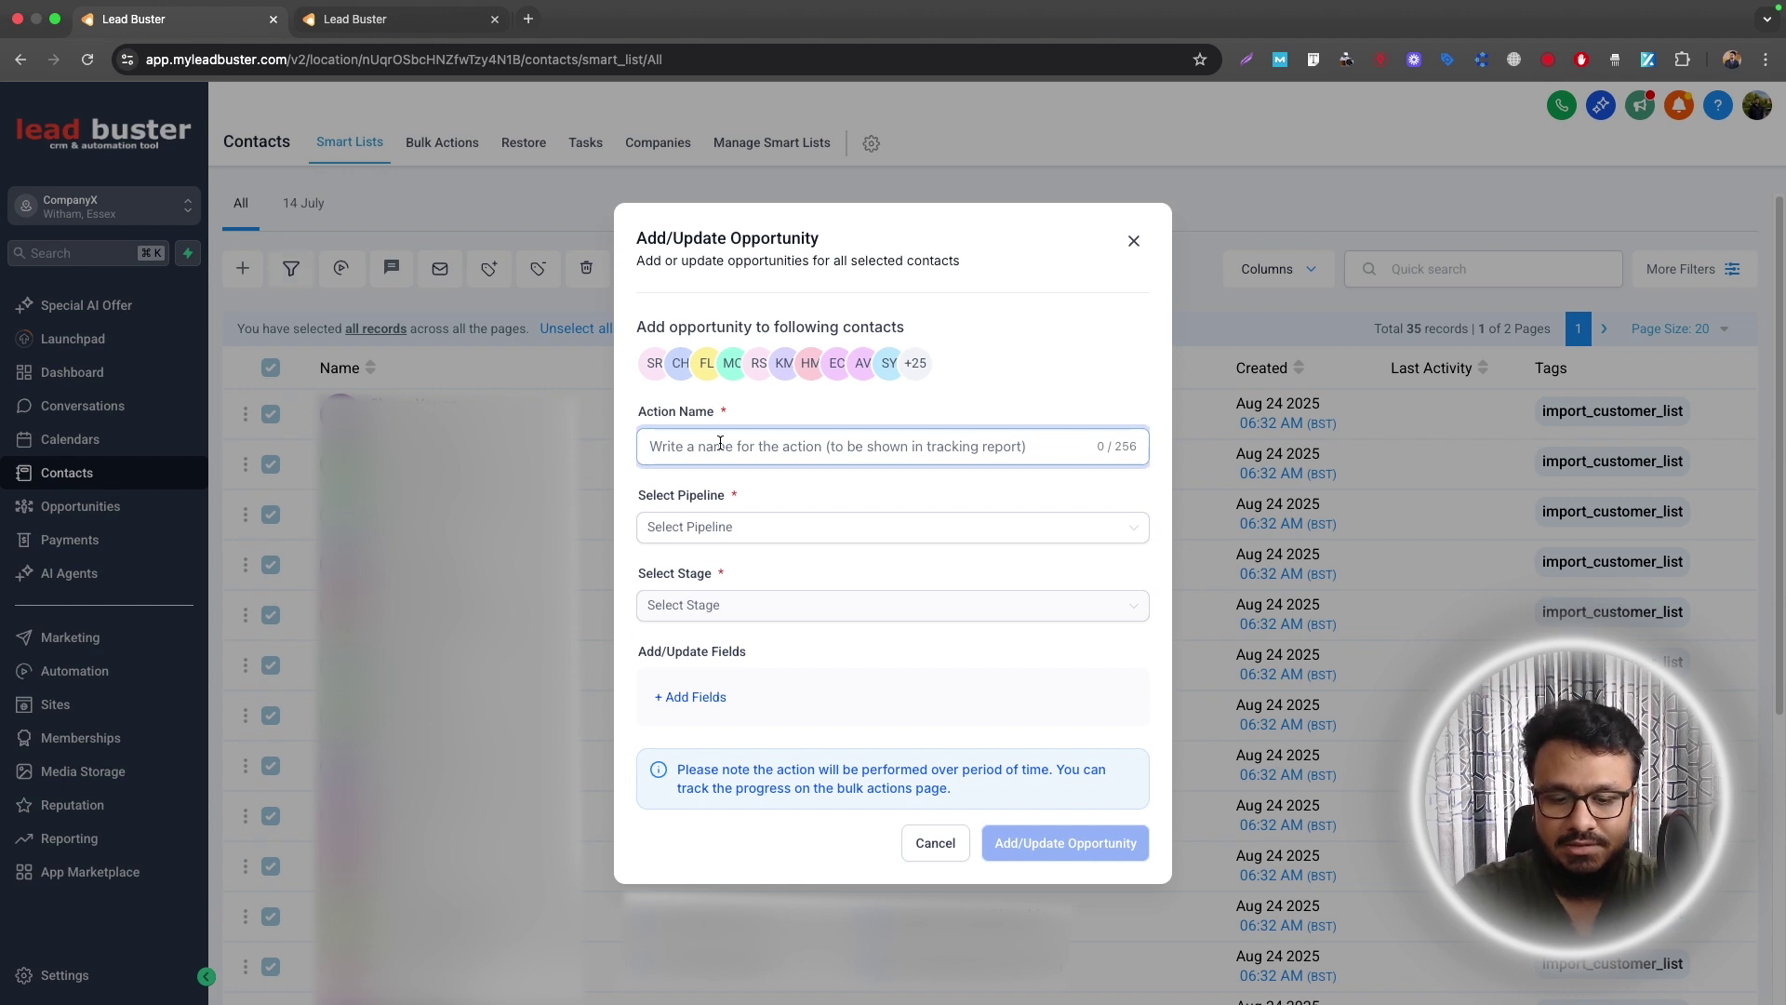
{"action": "type", "text": "Adding To Pipeline"}
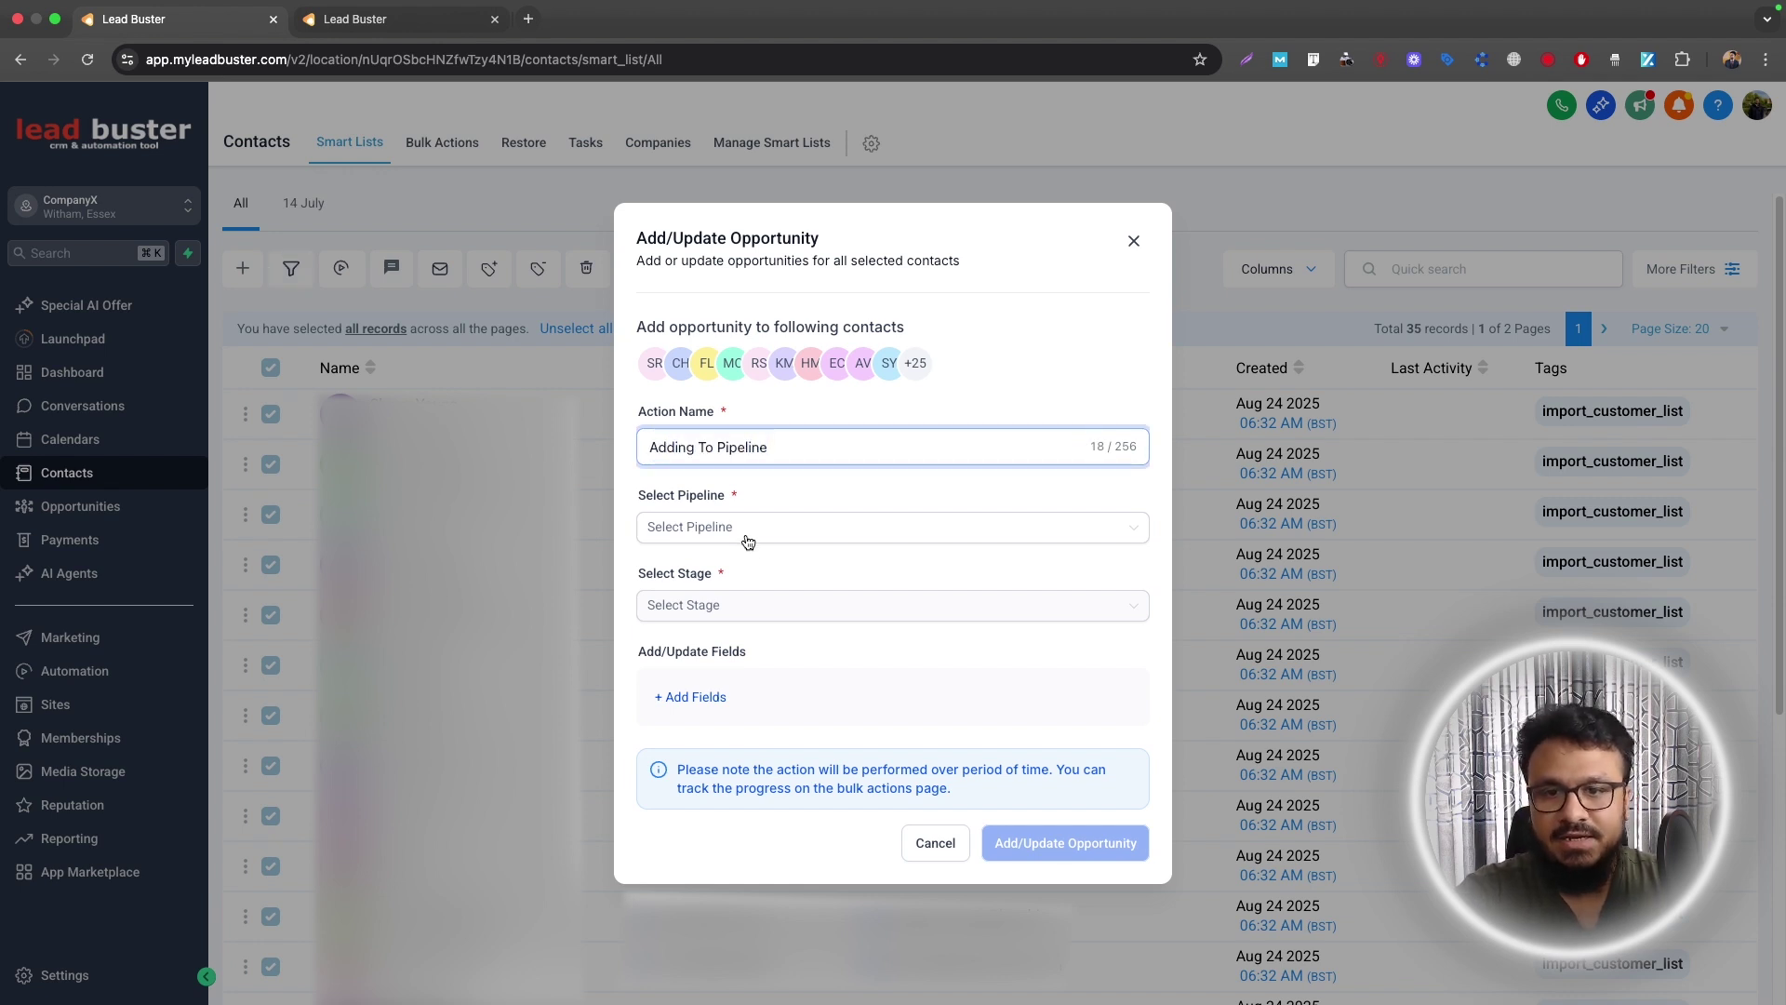
- Target the LEADS pipeline's New Leads stage and submit the bulk action
{"action": "left_click", "coordinate": [748, 528]}
{"action": "left_click", "coordinate": [665, 599]}
{"action": "left_click", "coordinate": [682, 605]}
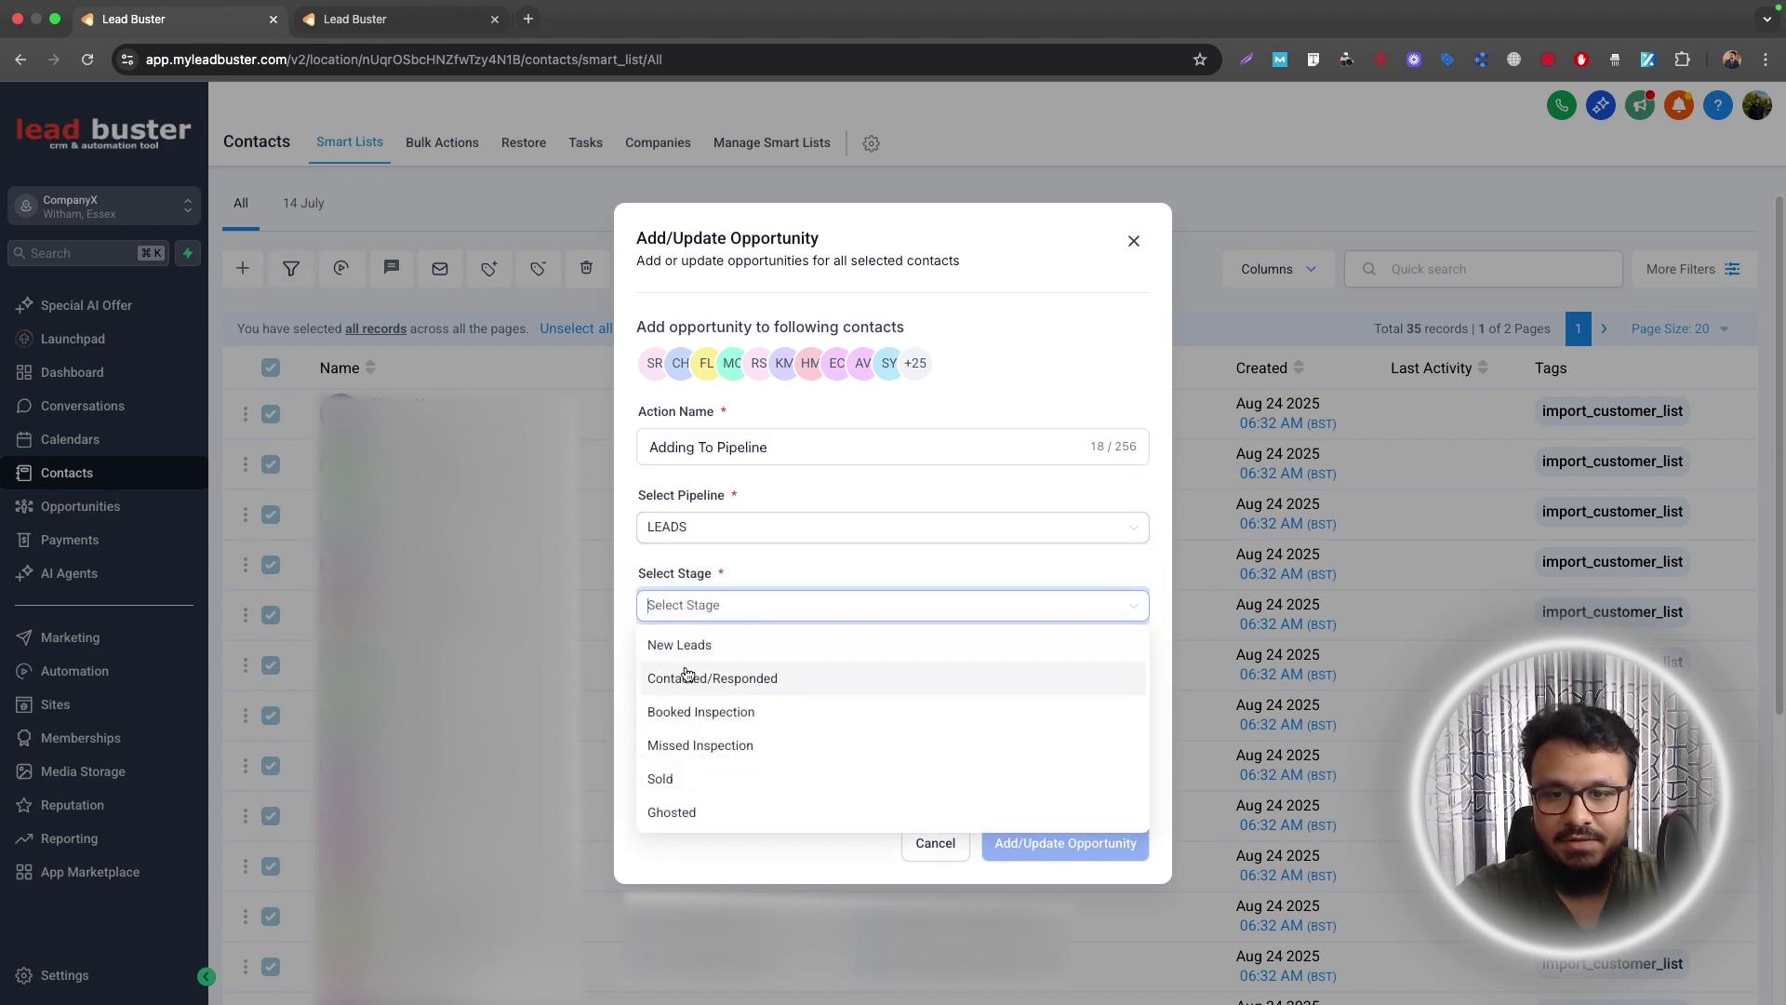
{"action": "left_click", "coordinate": [688, 645]}
{"action": "left_click", "coordinate": [1082, 840]}
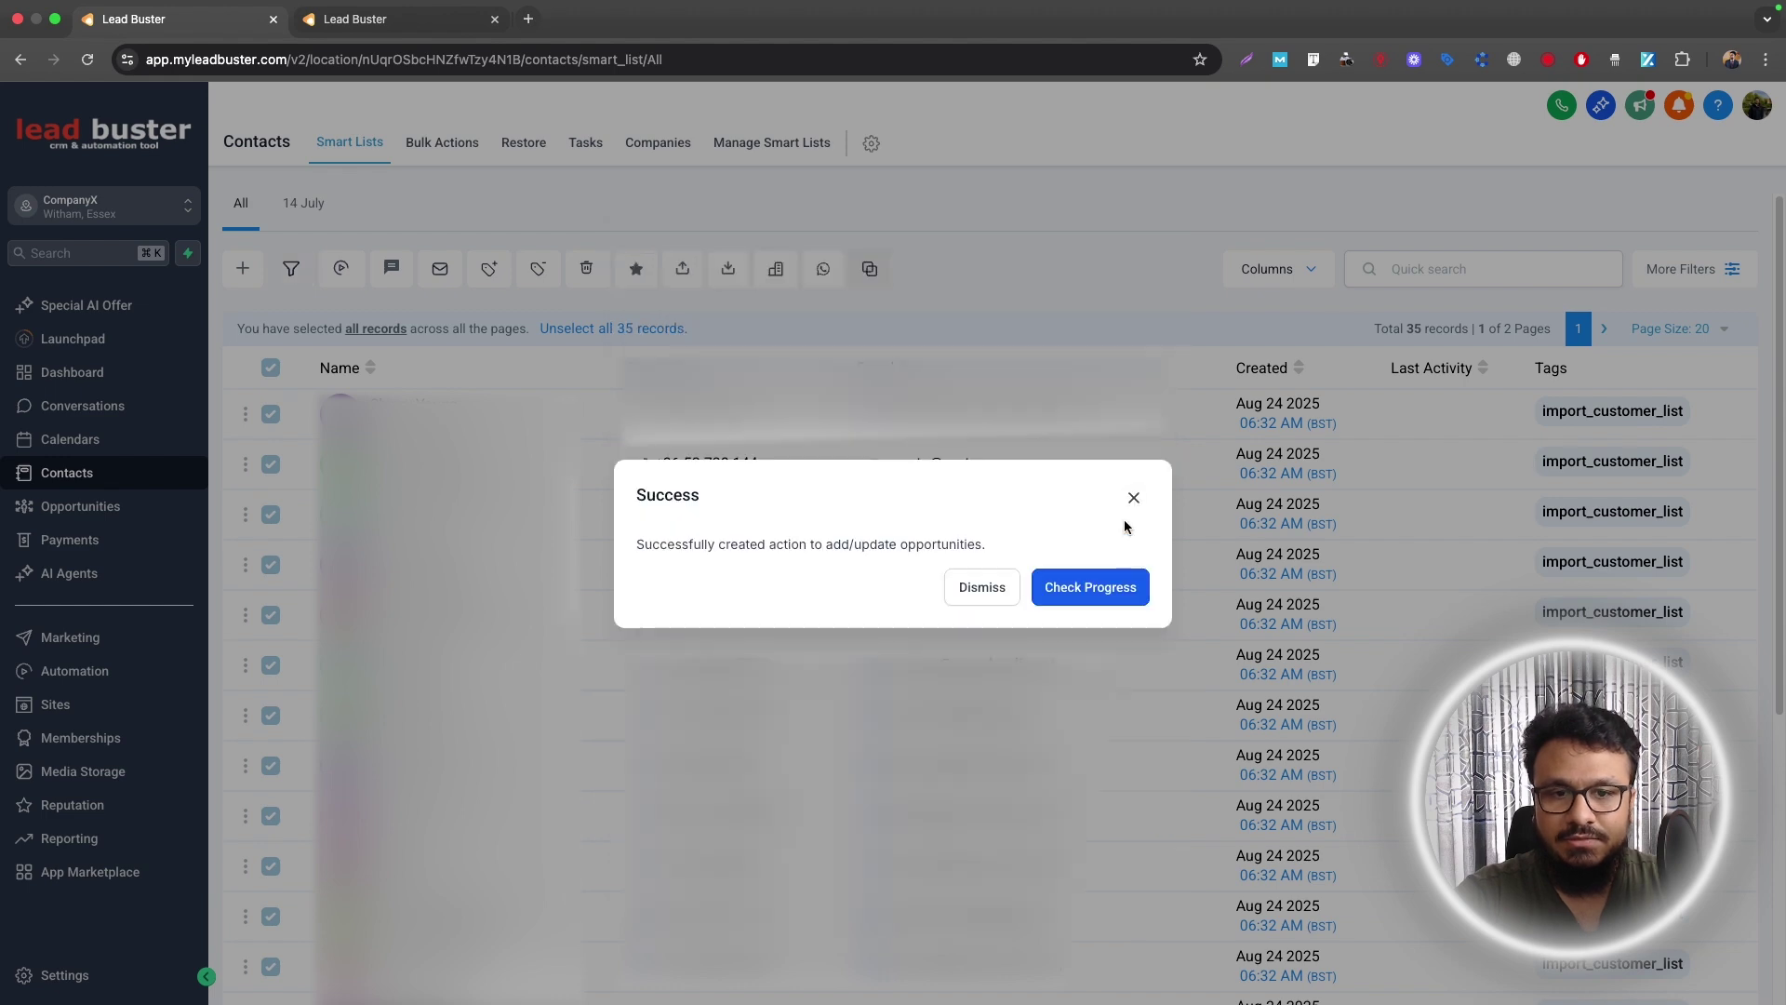
{"action": "left_click", "coordinate": [1132, 500]}
- Open the Opportunities board to check that LEADS New Leads holds 36 contact cards
{"action": "left_click", "coordinate": [145, 517]}
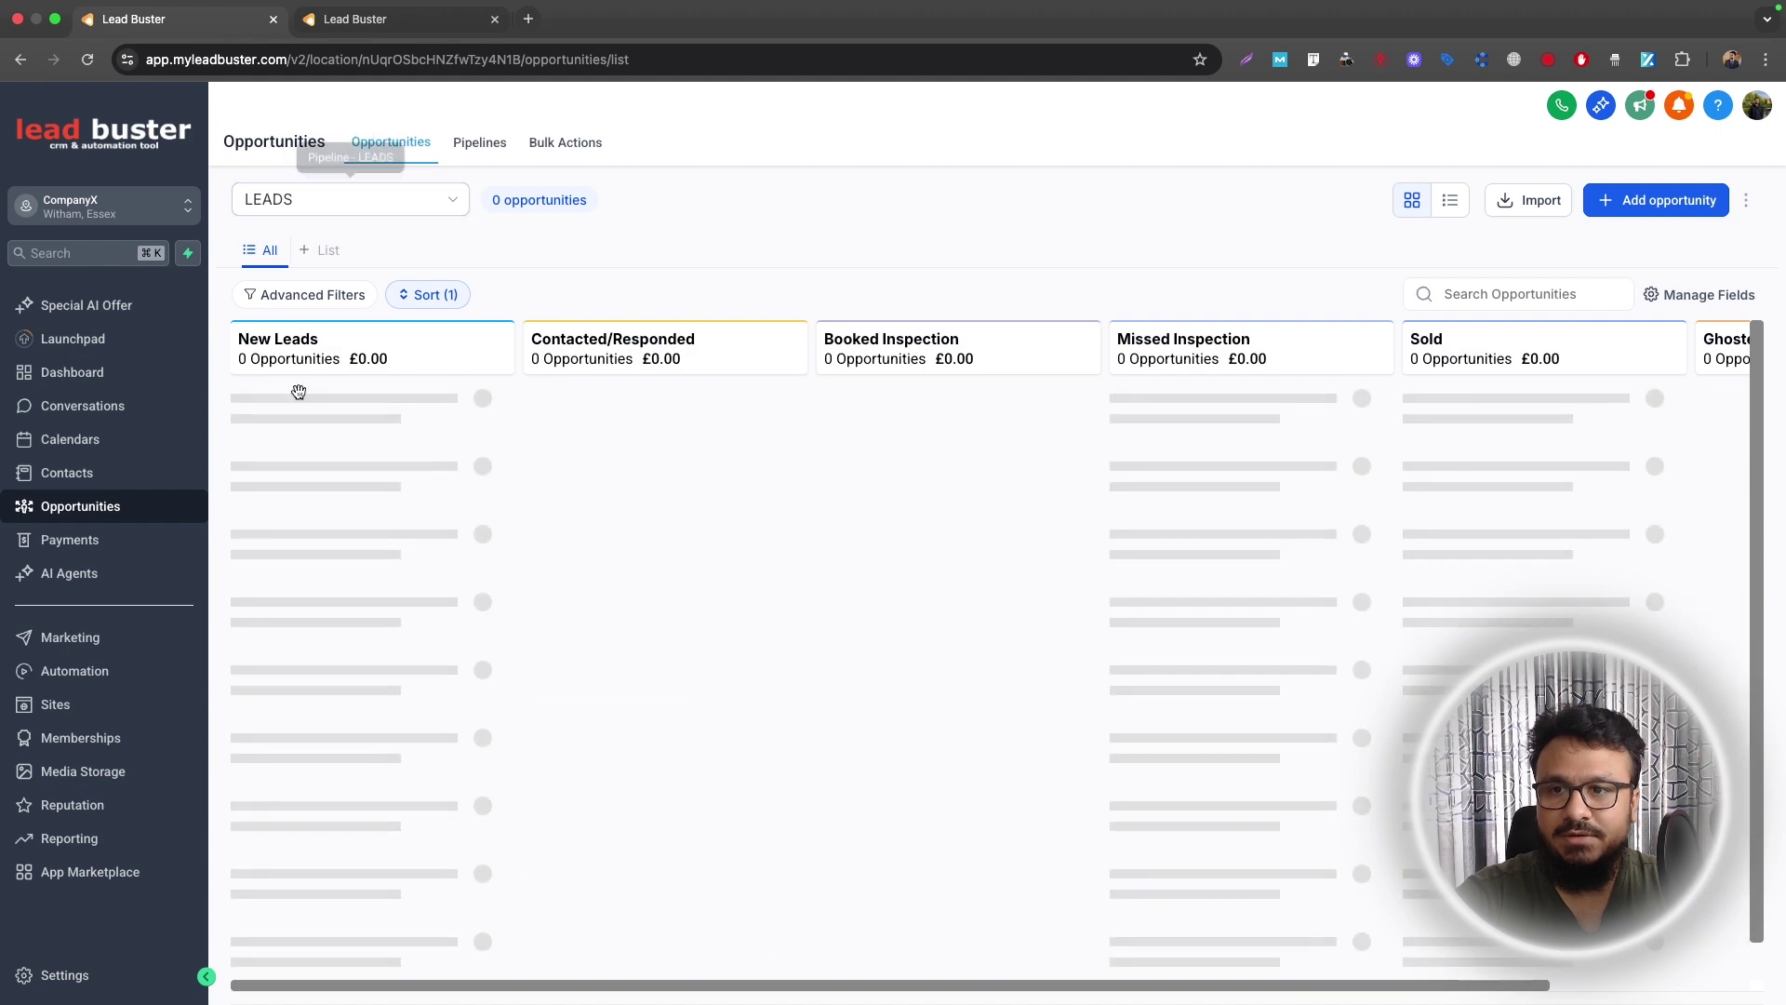
{"action": "scroll", "coordinate": [351, 757], "scroll_direction": "down", "scroll_amount": 5}
{"action": "scroll", "coordinate": [351, 653], "scroll_direction": "up", "scroll_amount": 4}
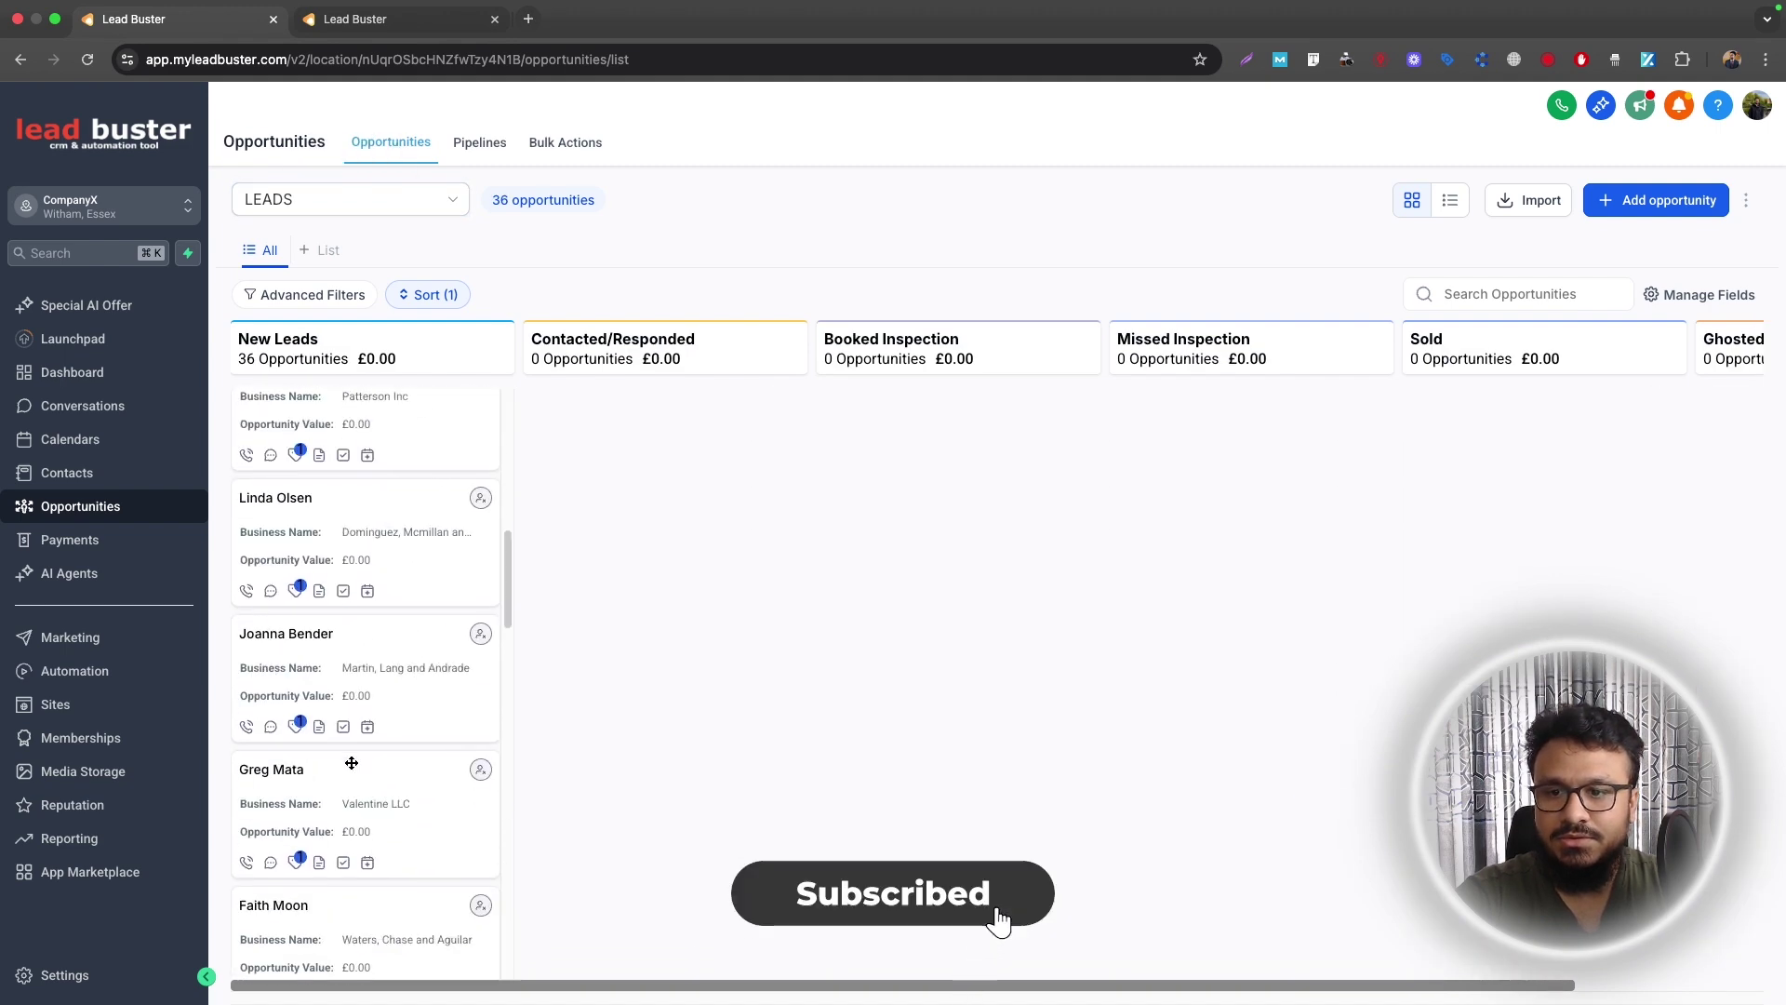